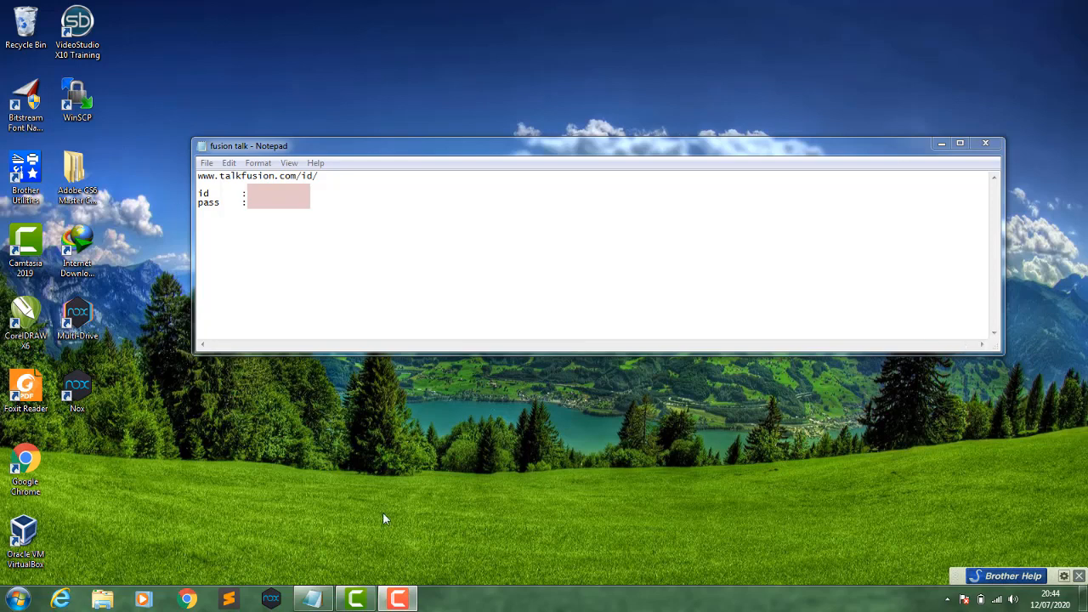
click(187, 600)
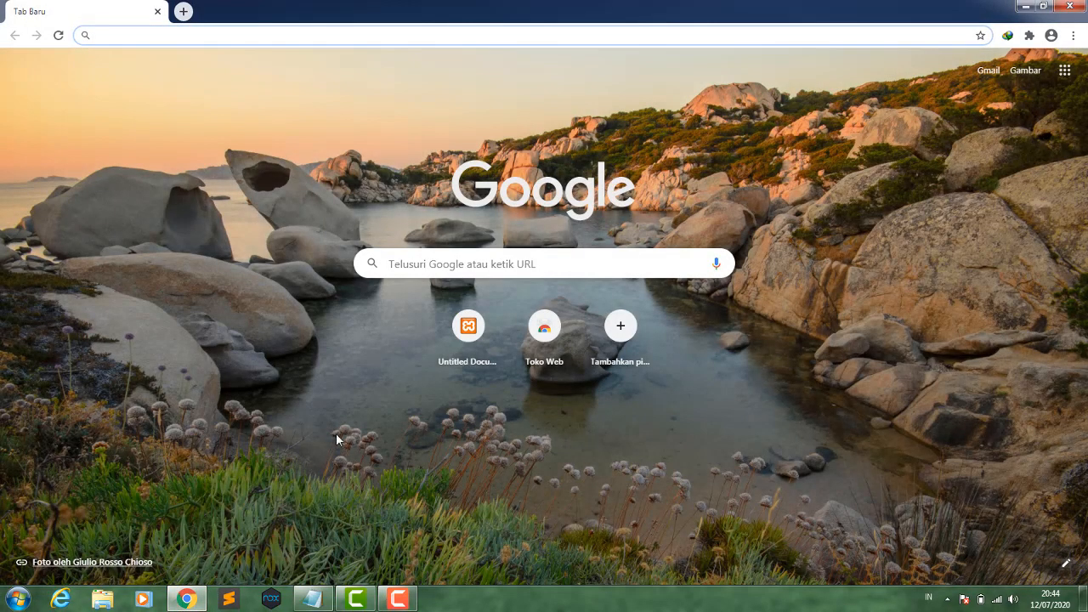
click(313, 599)
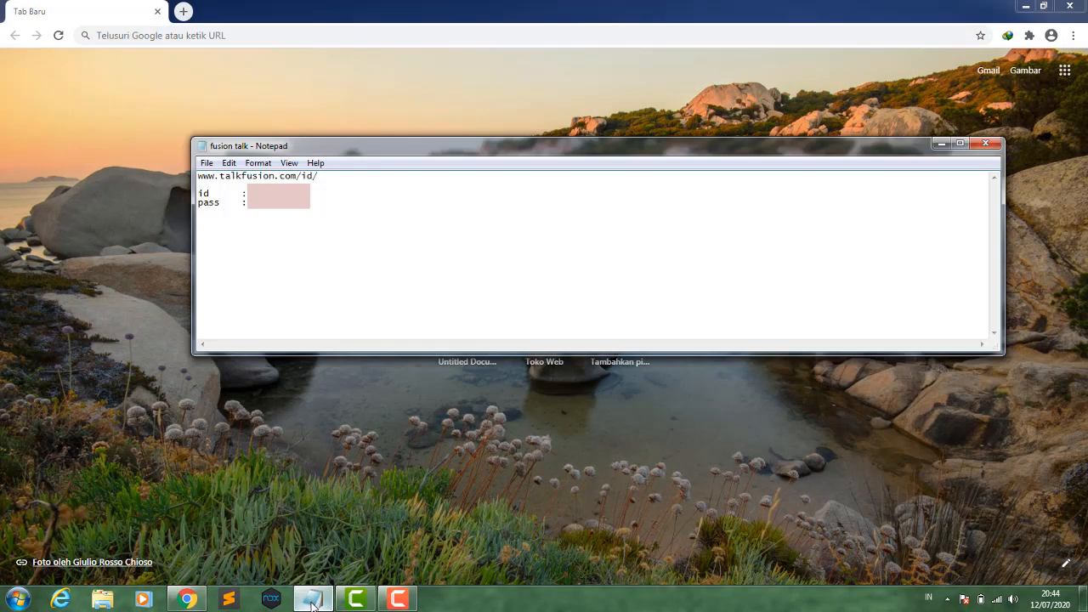
double_click(300, 176)
key(ctrl+c)
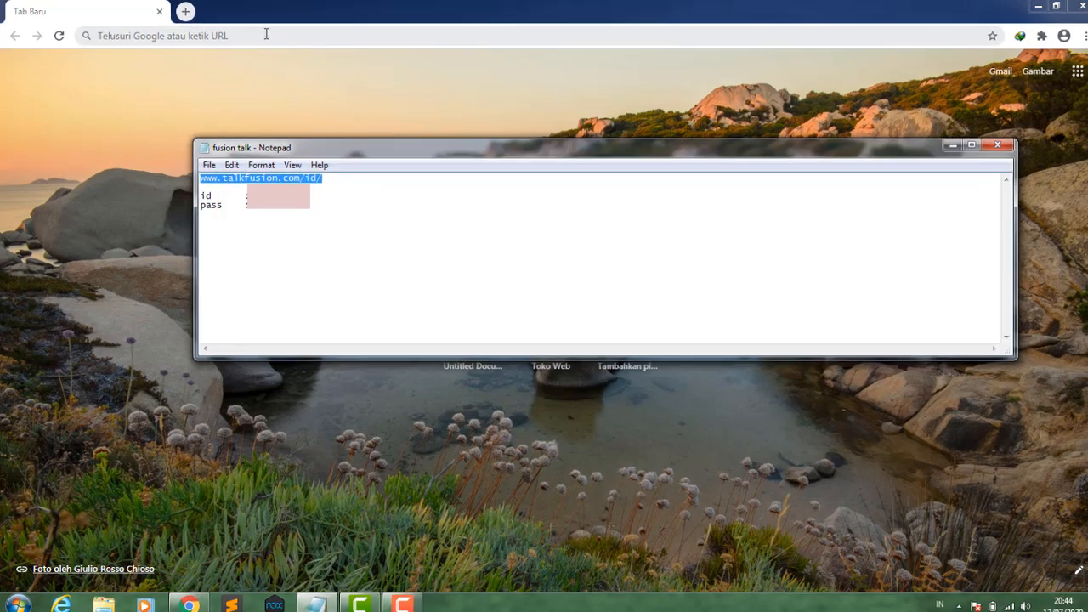
click(262, 35)
key(ctrl+v)
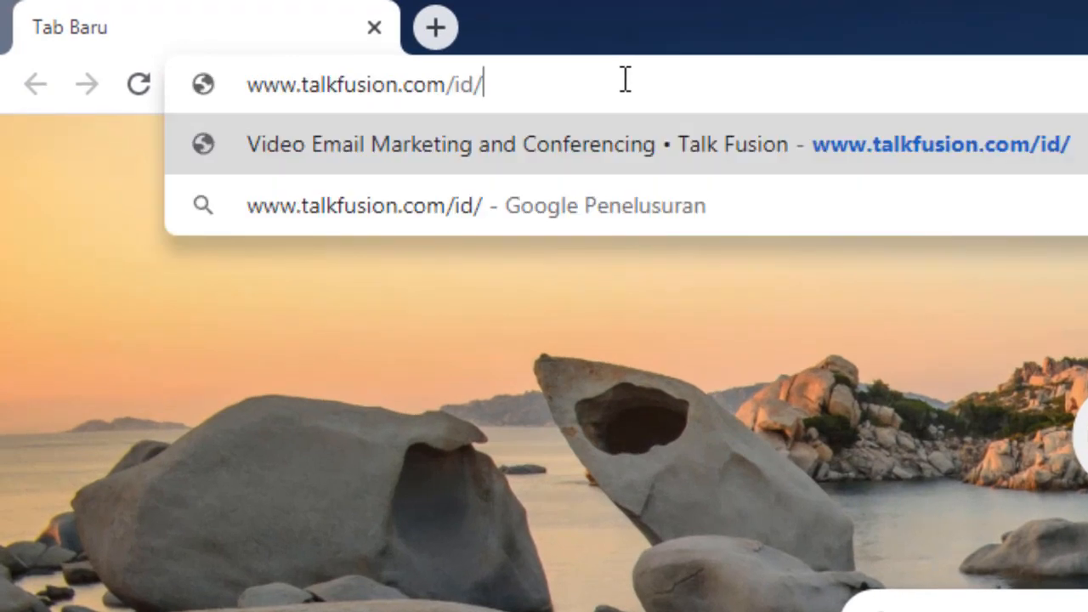
key(Return)
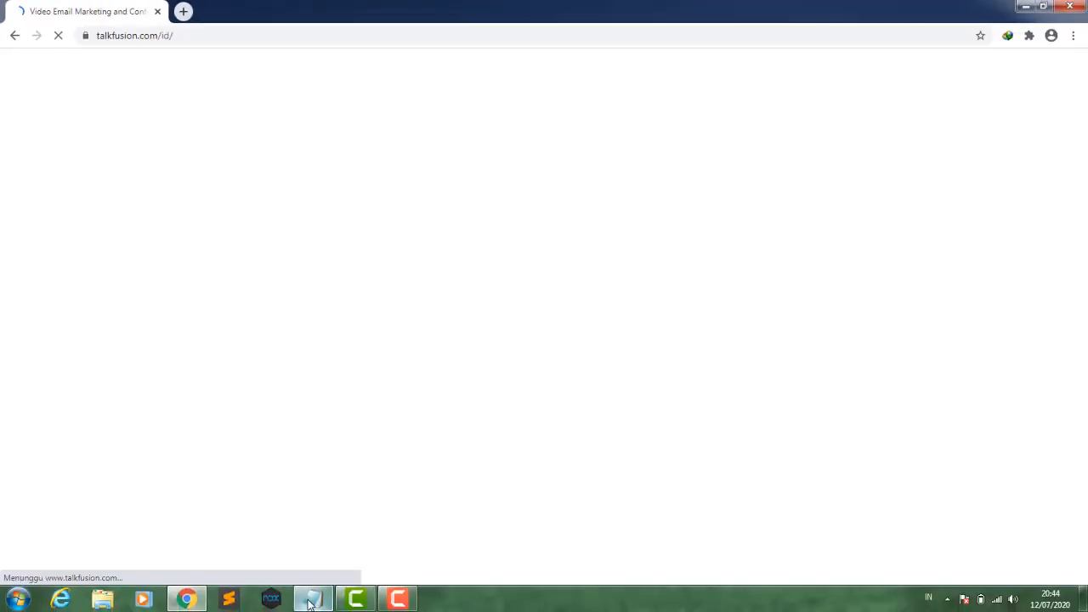
- Open the login page and paste the member ID from the Notepad file into the Member ID field
mouse_move(308, 602)
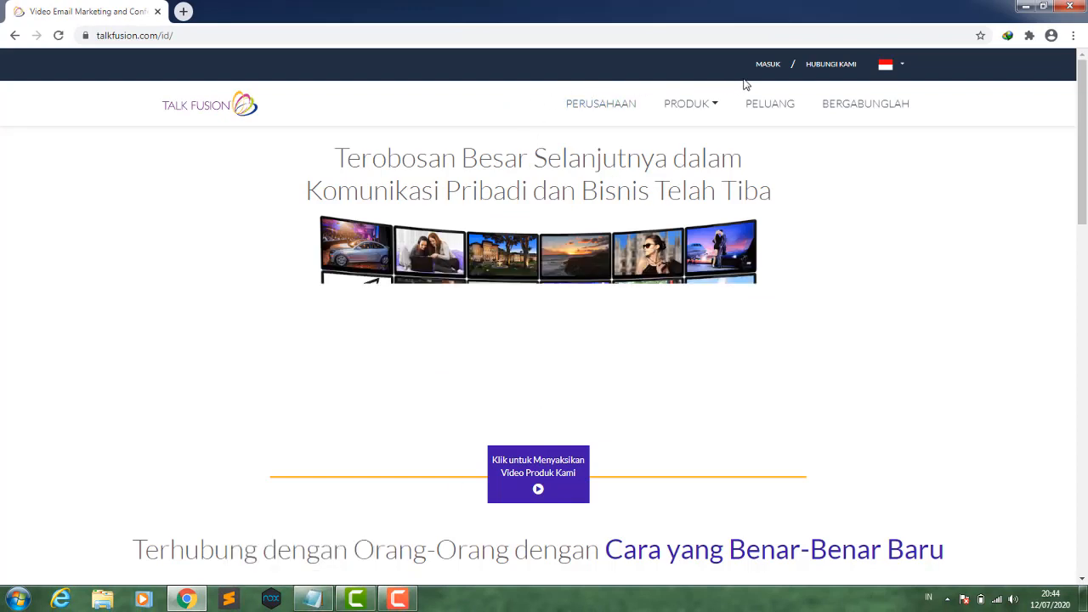
click(765, 67)
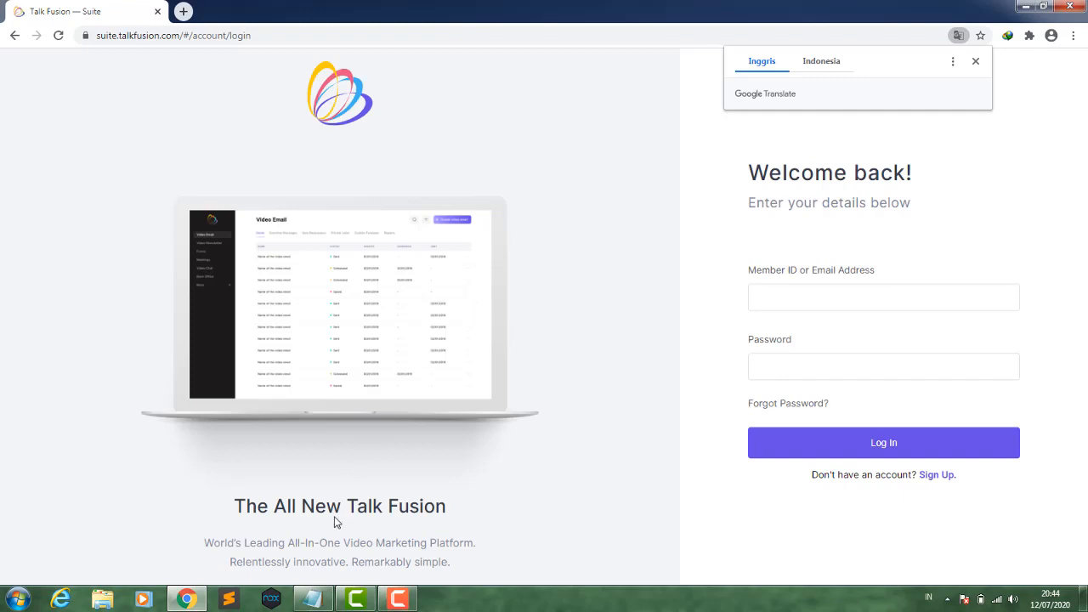
click(314, 600)
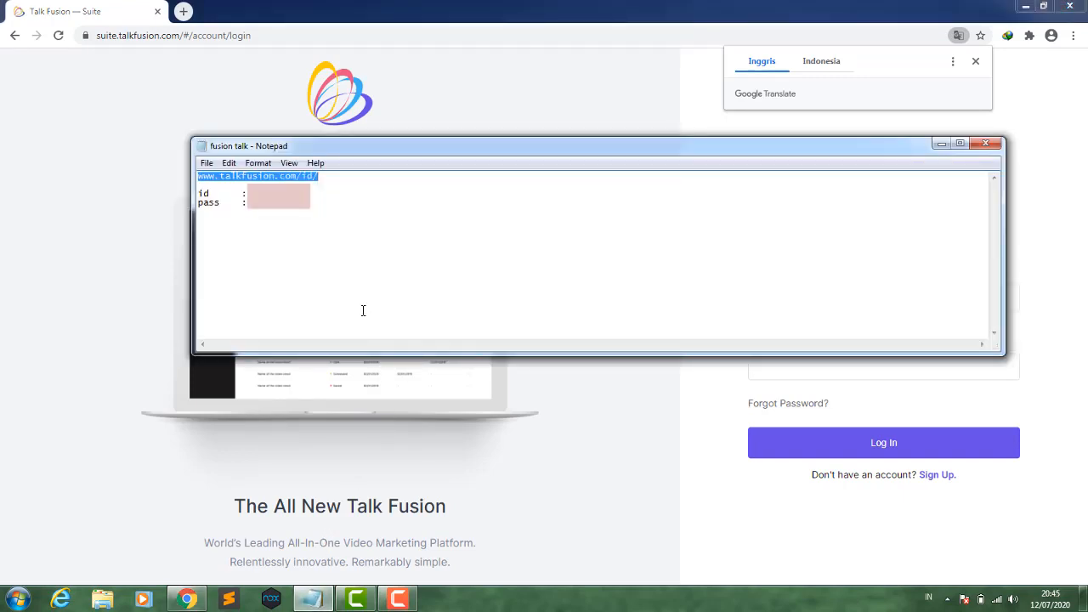
click(311, 194)
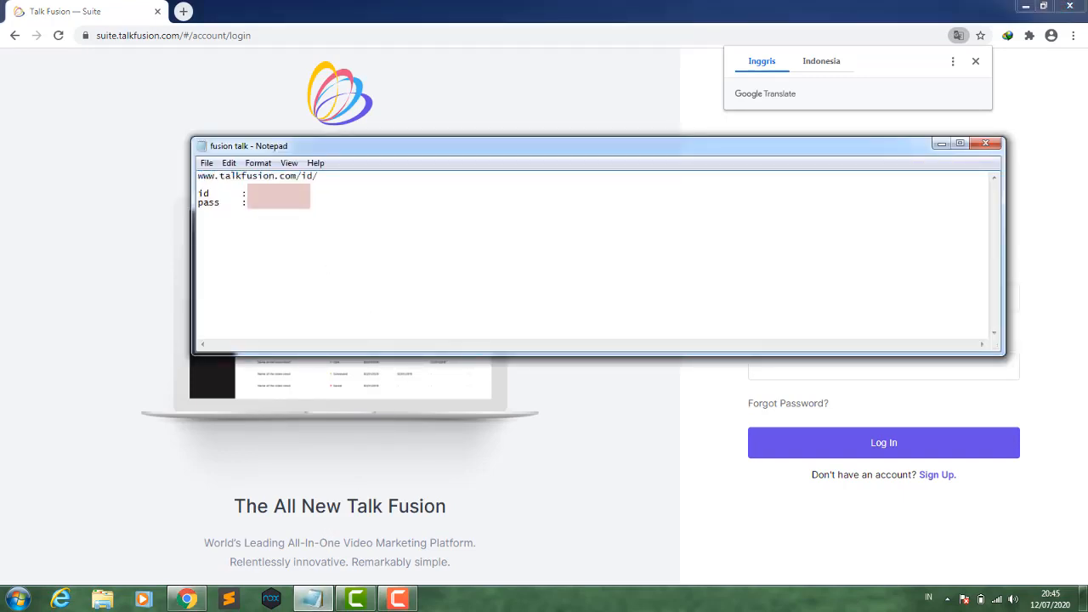
click(707, 112)
click(789, 301)
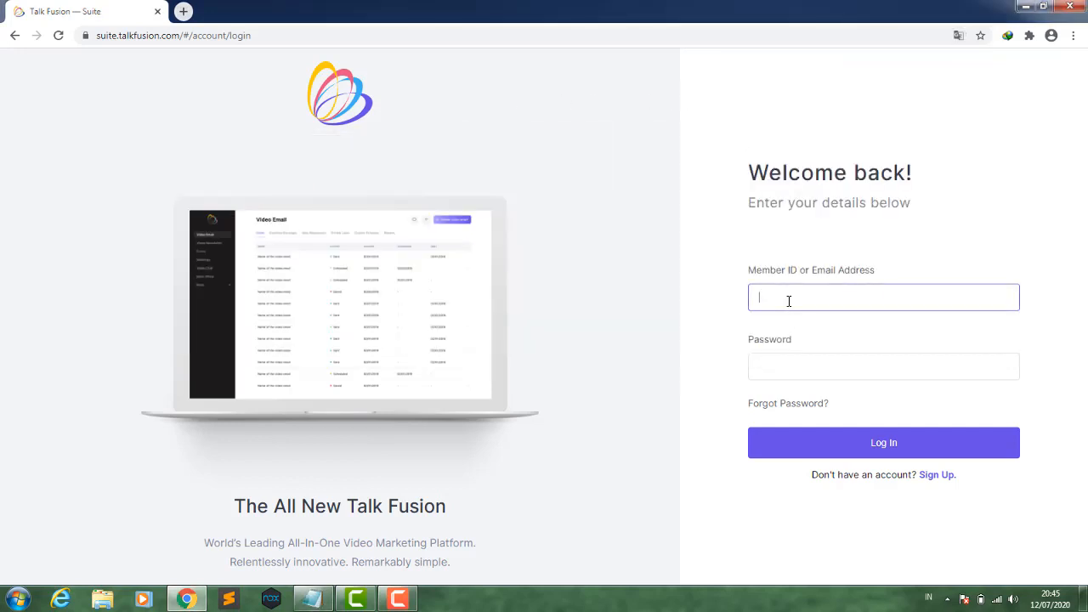
key(ctrl+v)
- Enter the account password, log in, and save the password in the browser
click(785, 363)
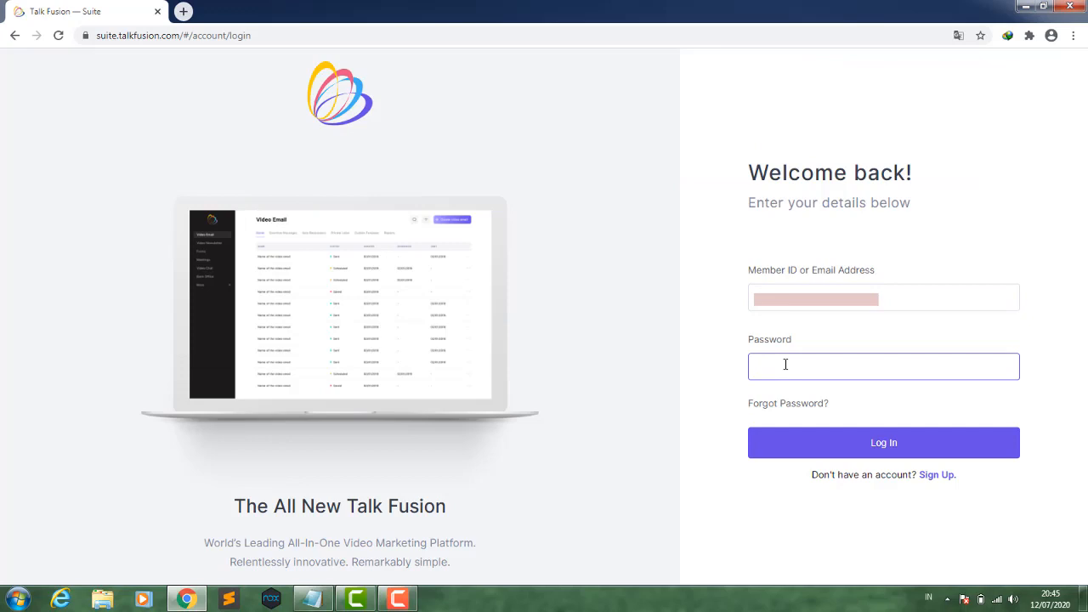
text(******)
click(827, 440)
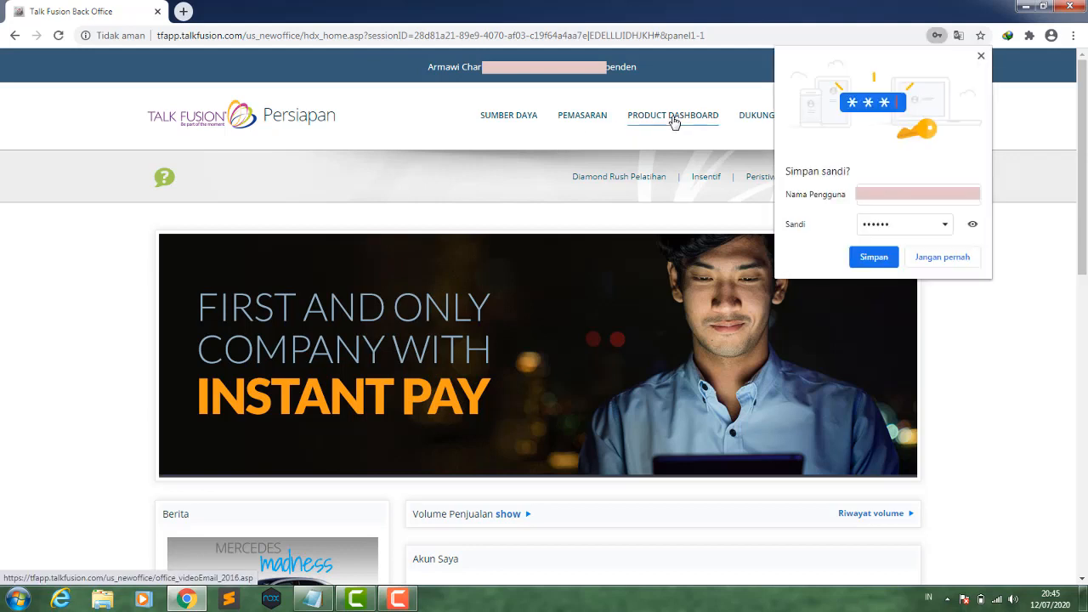
click(878, 259)
click(981, 56)
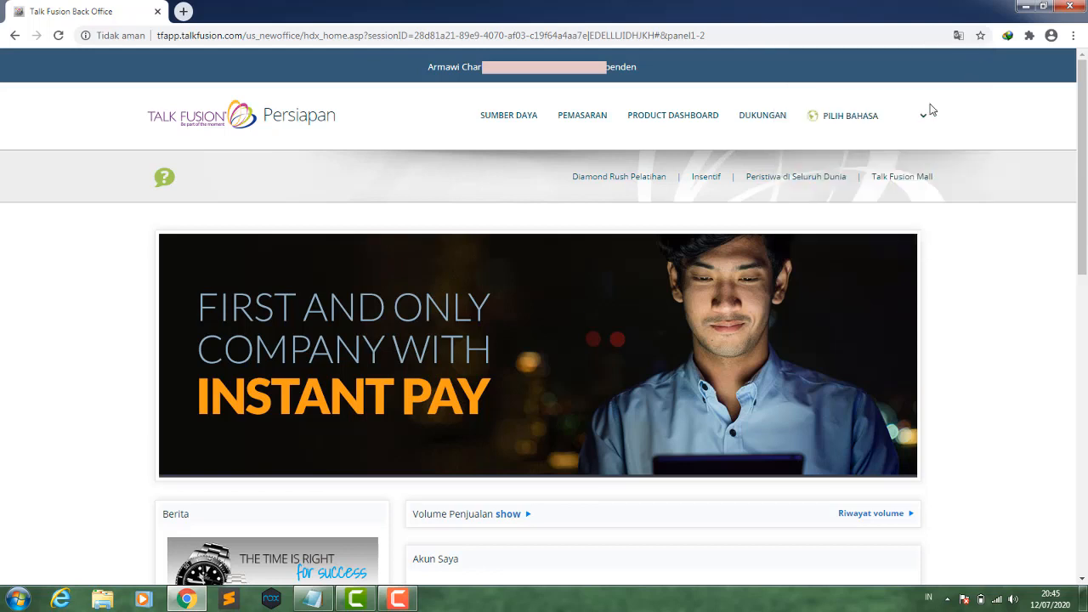
- Open the Product Dashboard and go to the Contact Manager's groups list
click(679, 119)
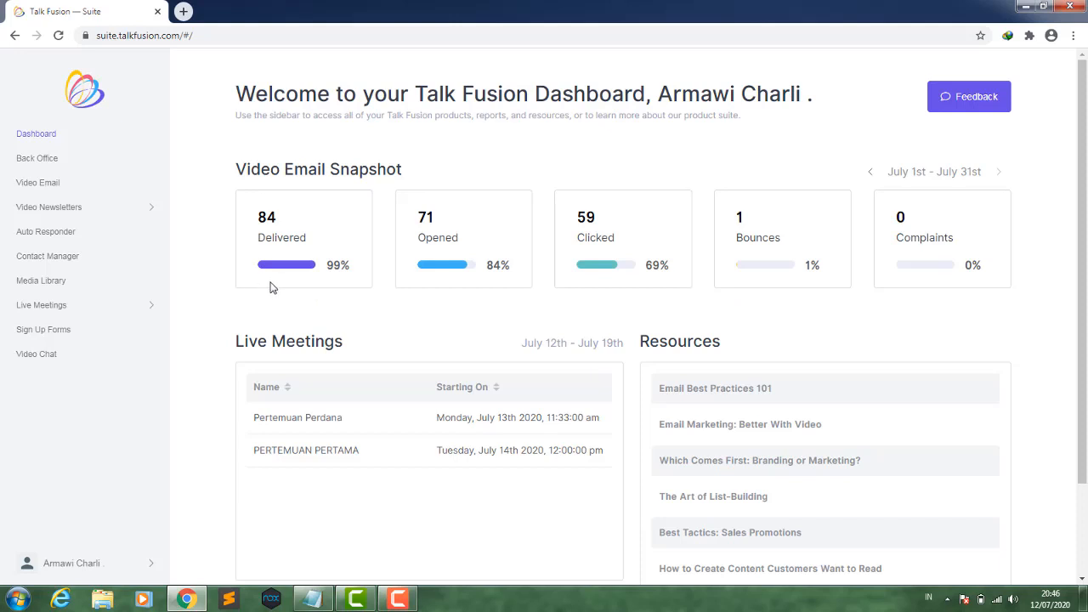
click(54, 263)
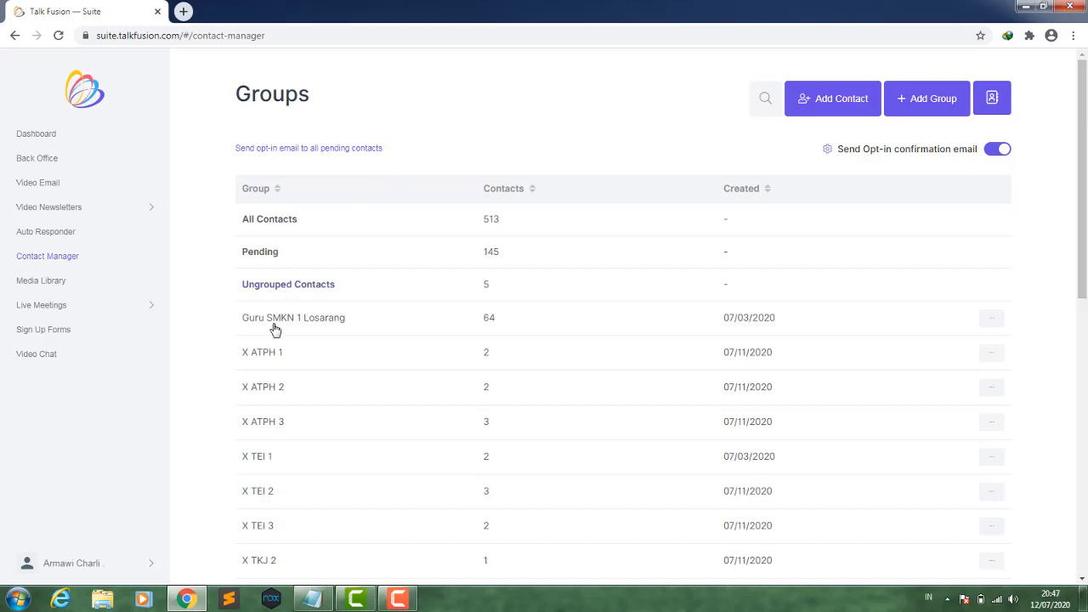
scroll(266, 361, down, 1)
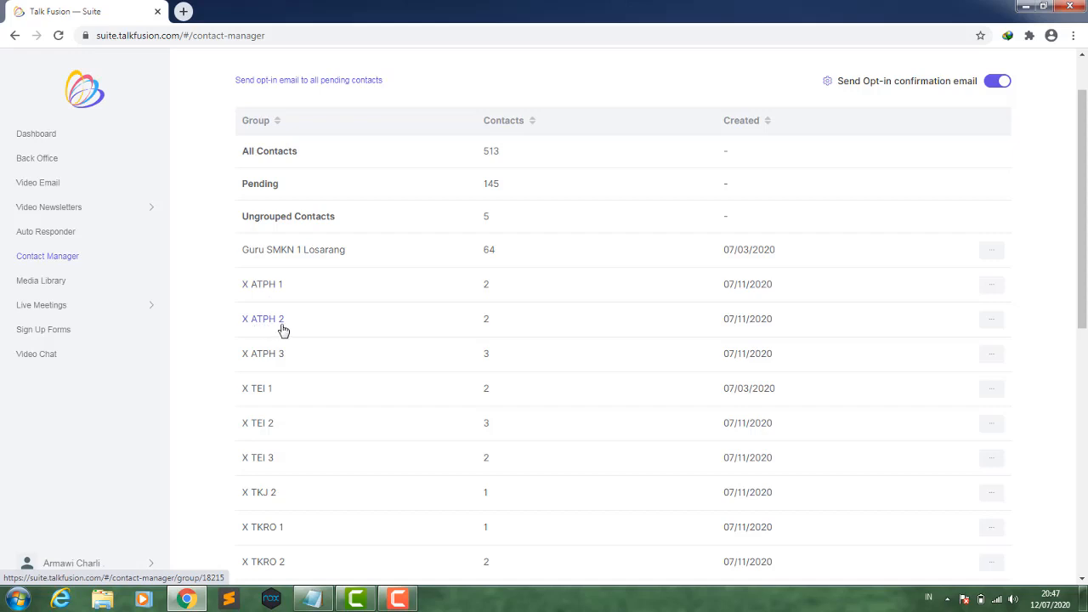
scroll(283, 330, up, 1)
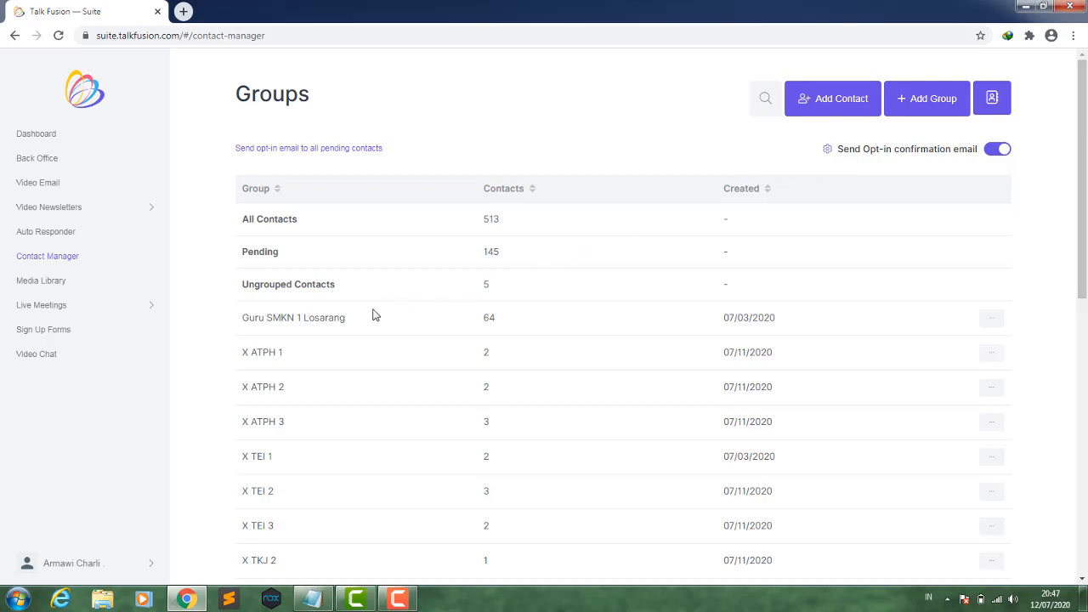
- Open the X ATPH 1 group, start adding a contact, and enter the contact's name
click(264, 353)
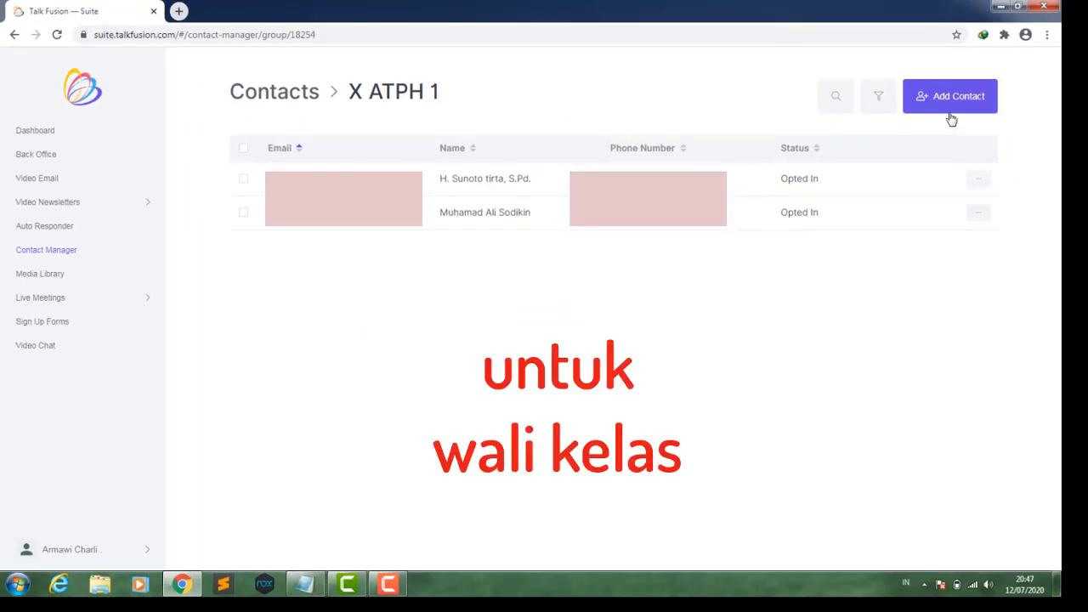
click(947, 104)
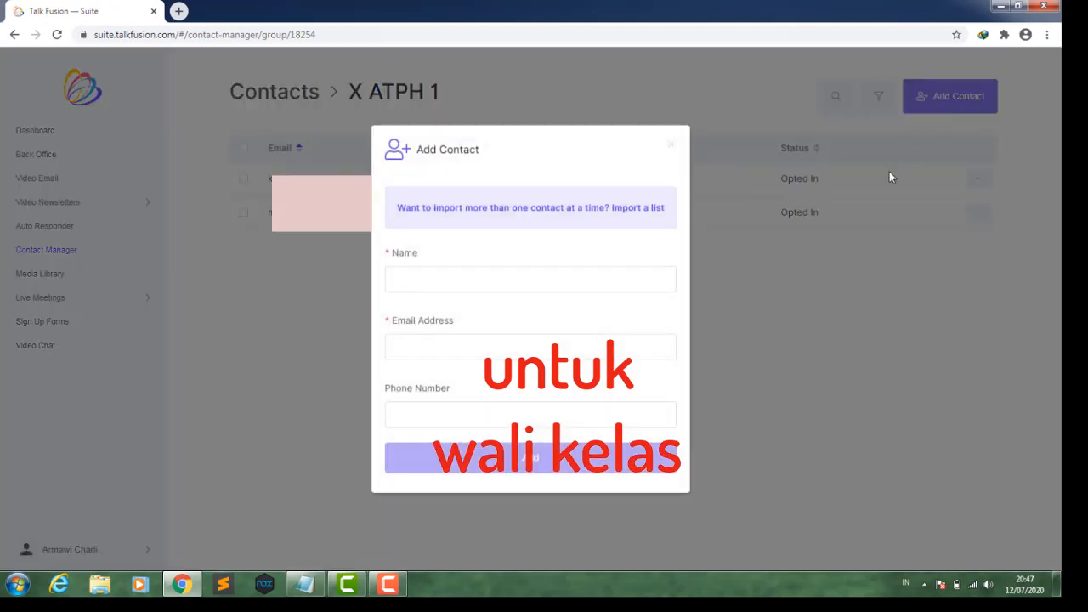
click(451, 275)
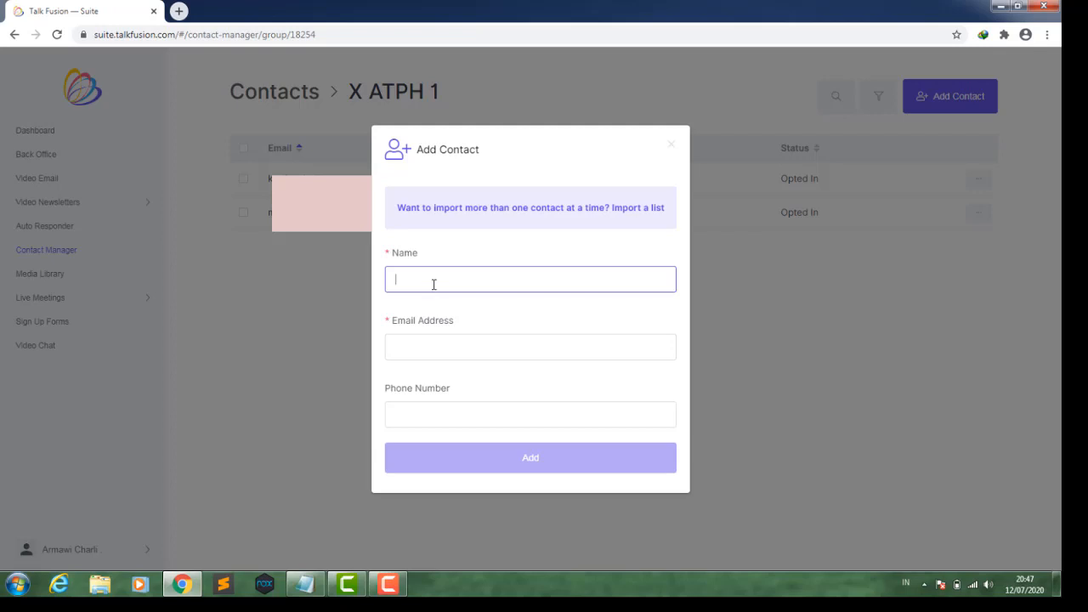
text(wa)
text(wiwin)
- Fill in the contact's e-mail address and phone number, then add the contact to the group
click(416, 349)
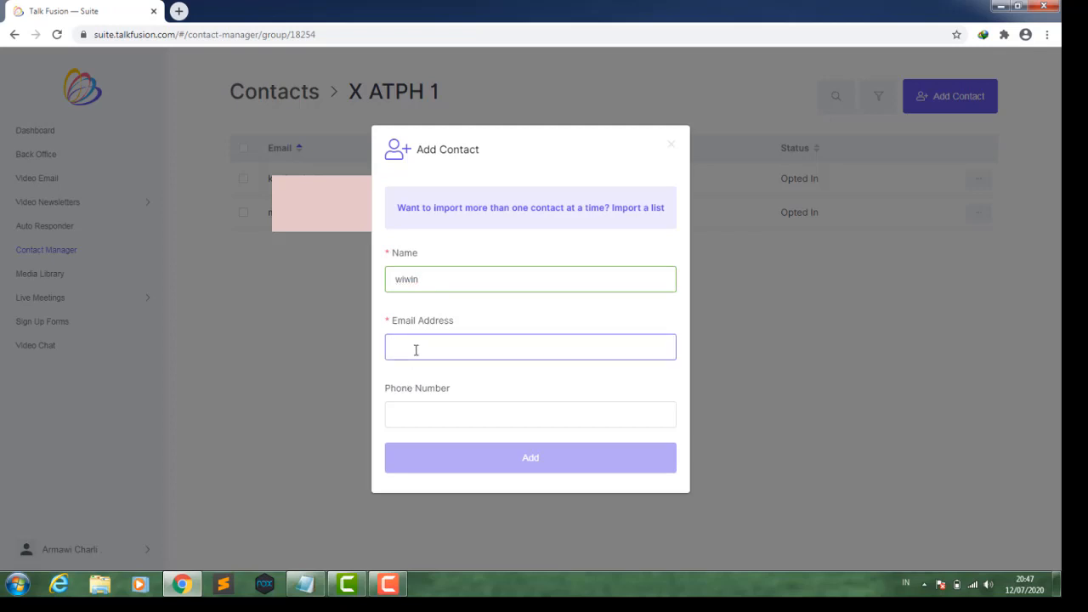
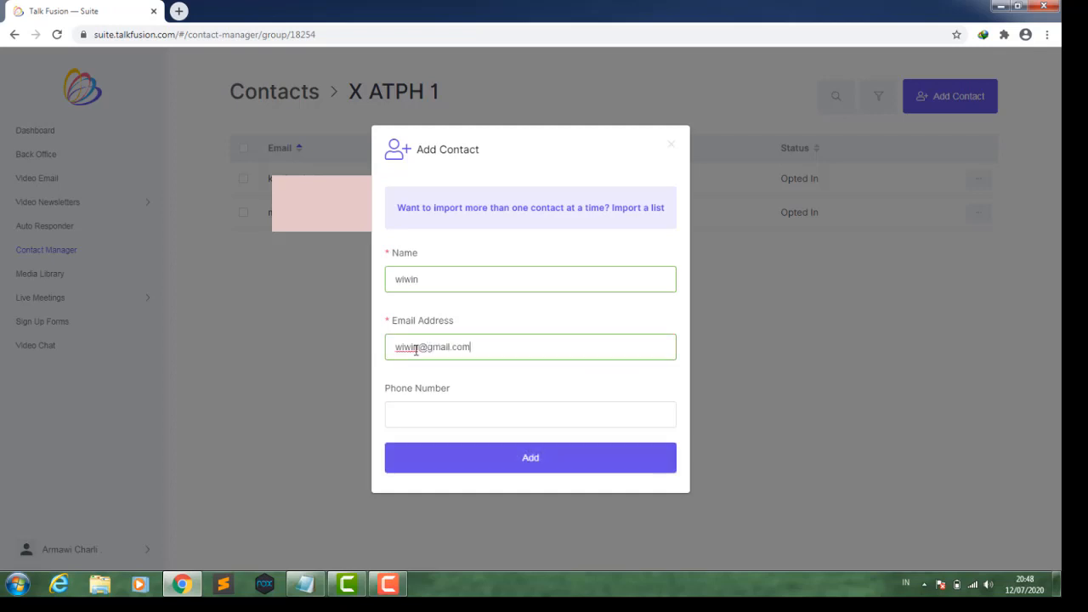
click(418, 416)
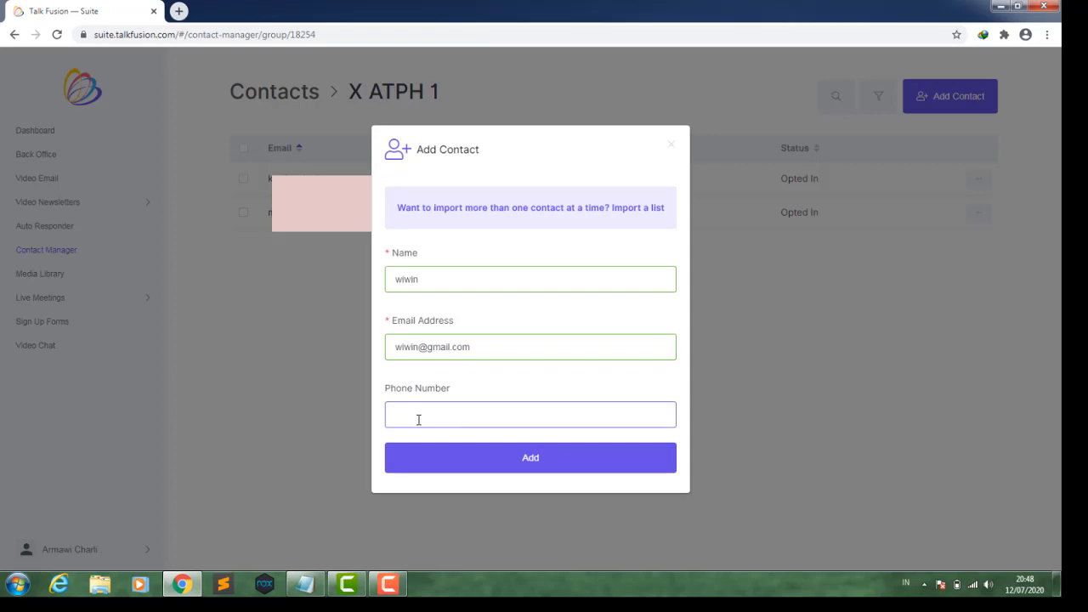
click(462, 458)
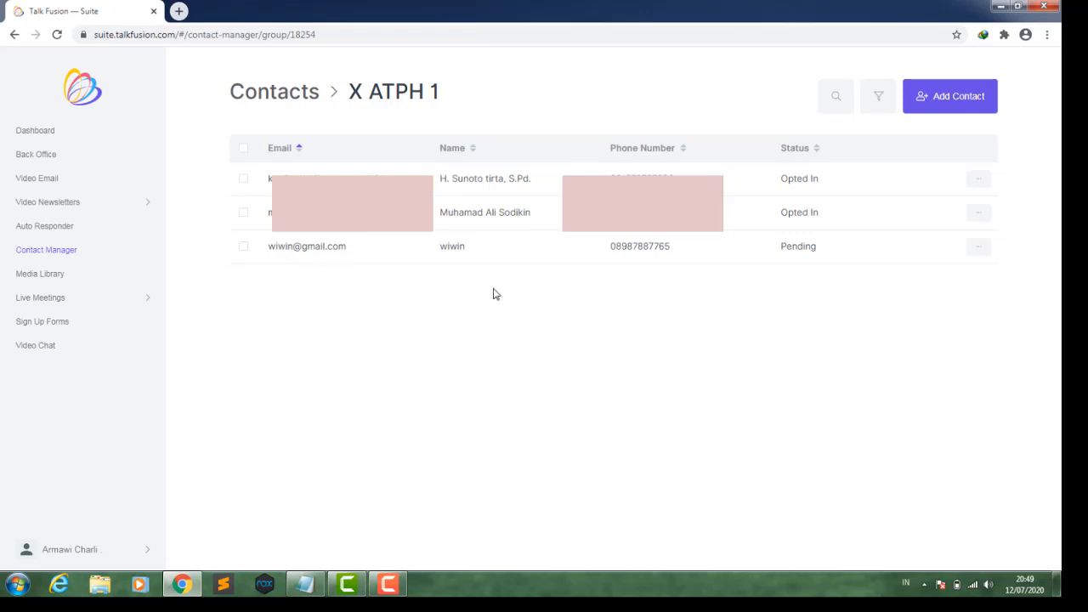
- Return to the Contact Manager groups list and review the groups' contact counts
click(63, 252)
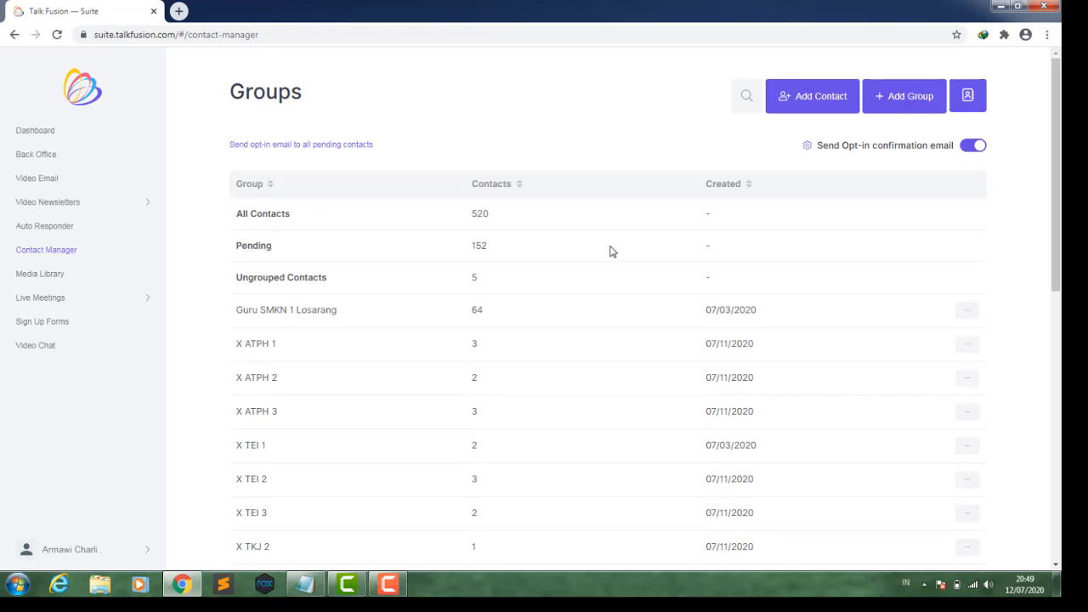
scroll(468, 316, down, 1)
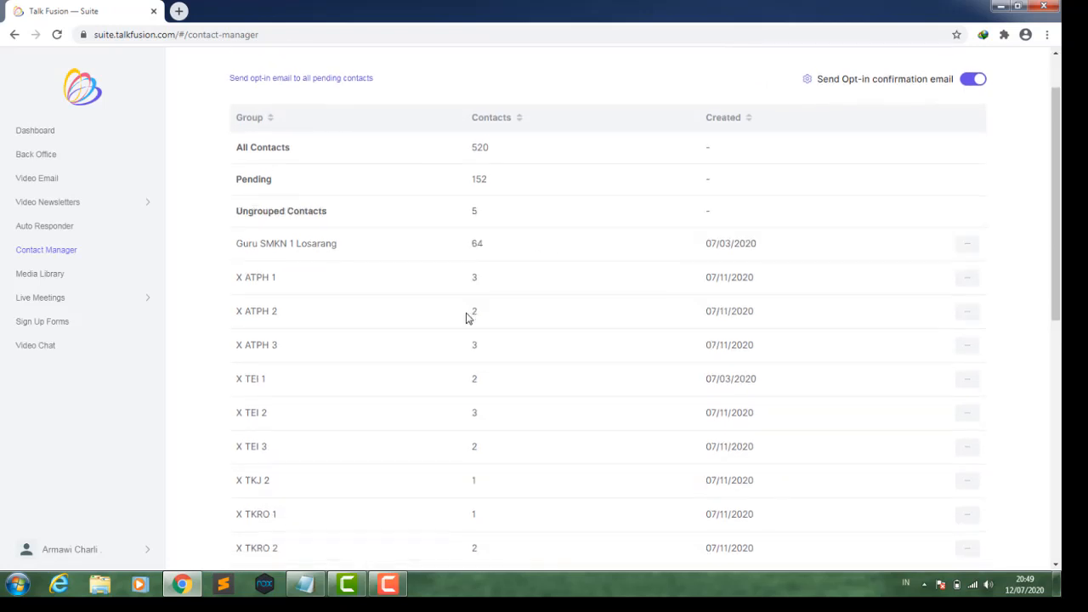
scroll(467, 318, down, 1)
scroll(466, 318, up, 2)
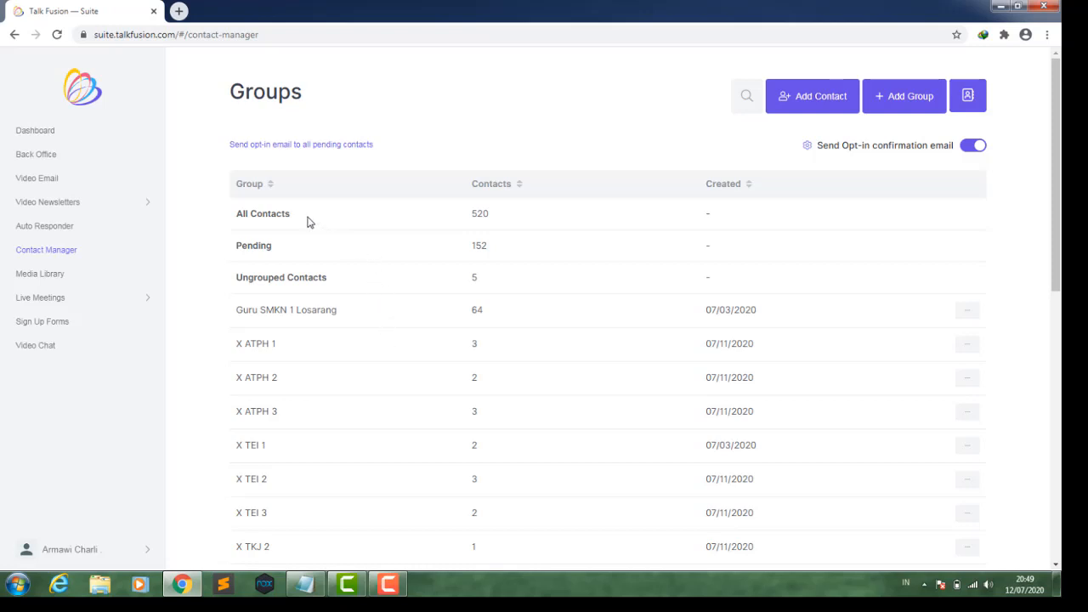
- Open the Media Library, switch it to grid view, and browse the folders and uploaded files
click(46, 276)
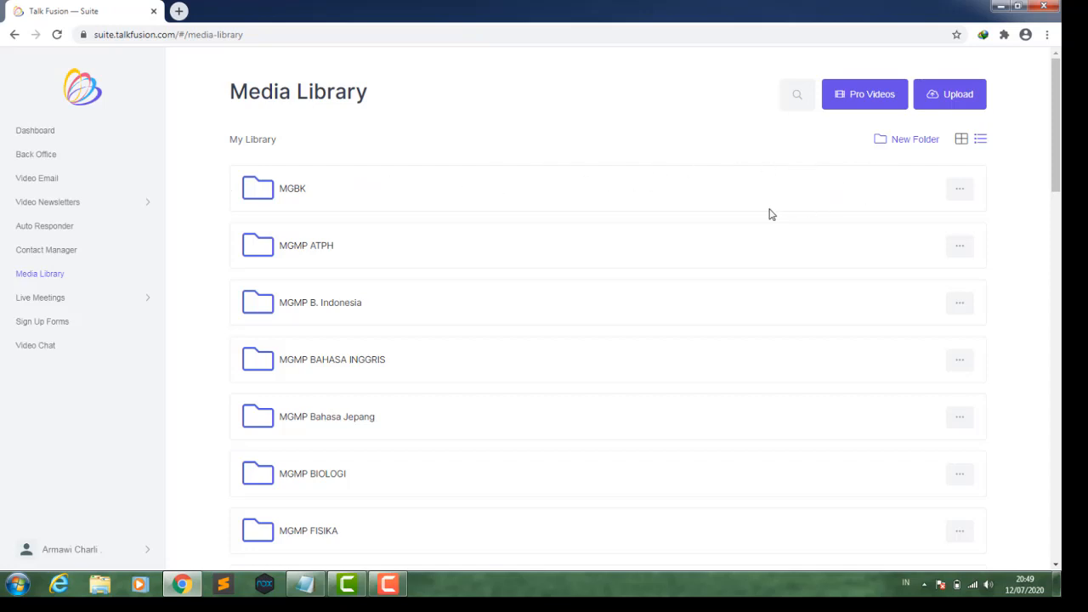
scroll(771, 215, down, 4)
scroll(771, 216, up, 2)
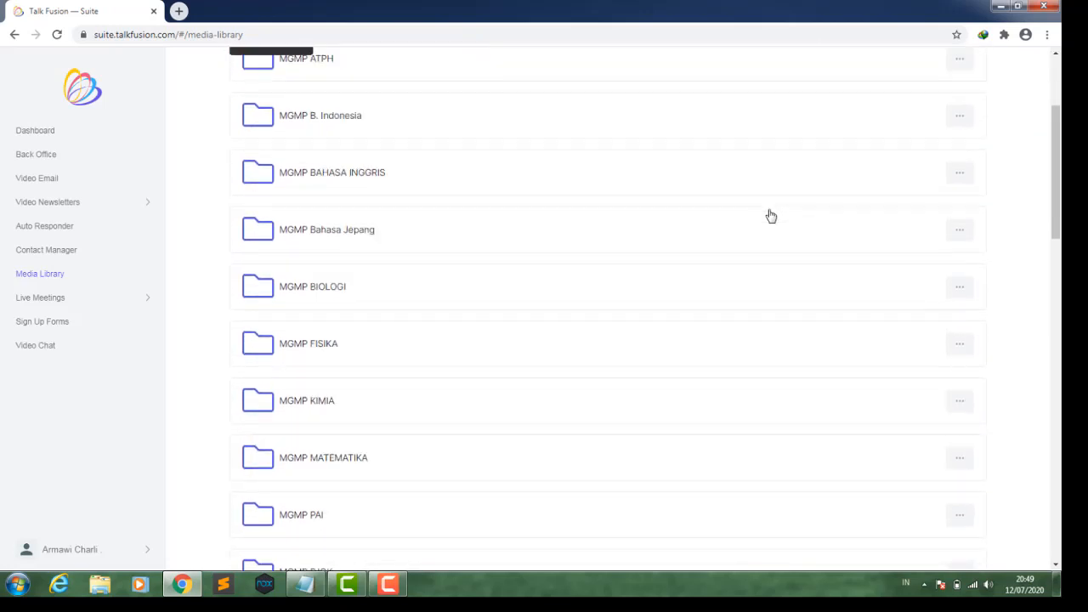
scroll(771, 215, up, 3)
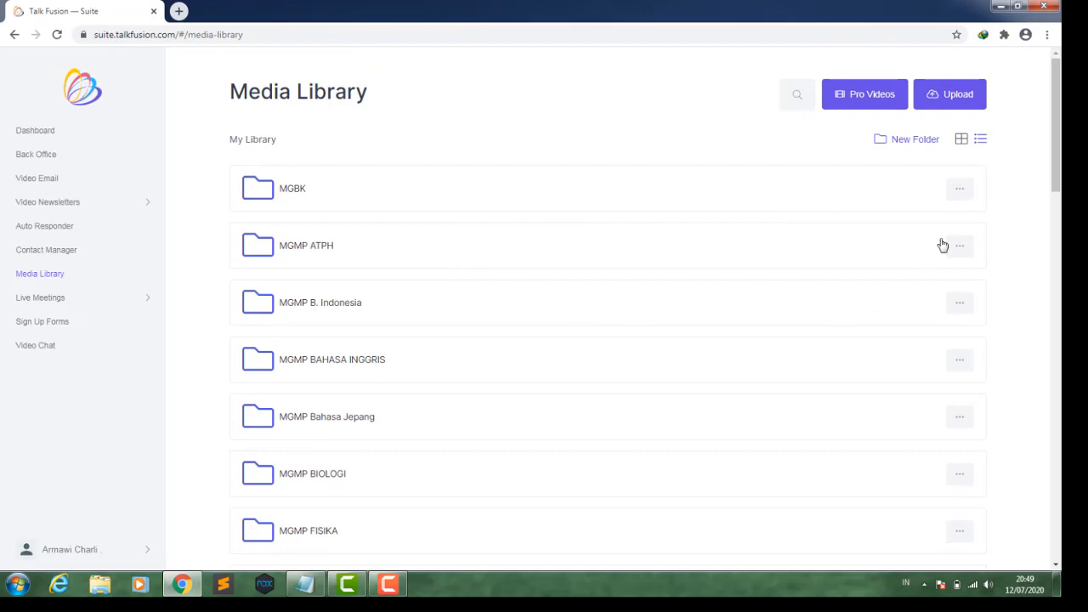
click(964, 145)
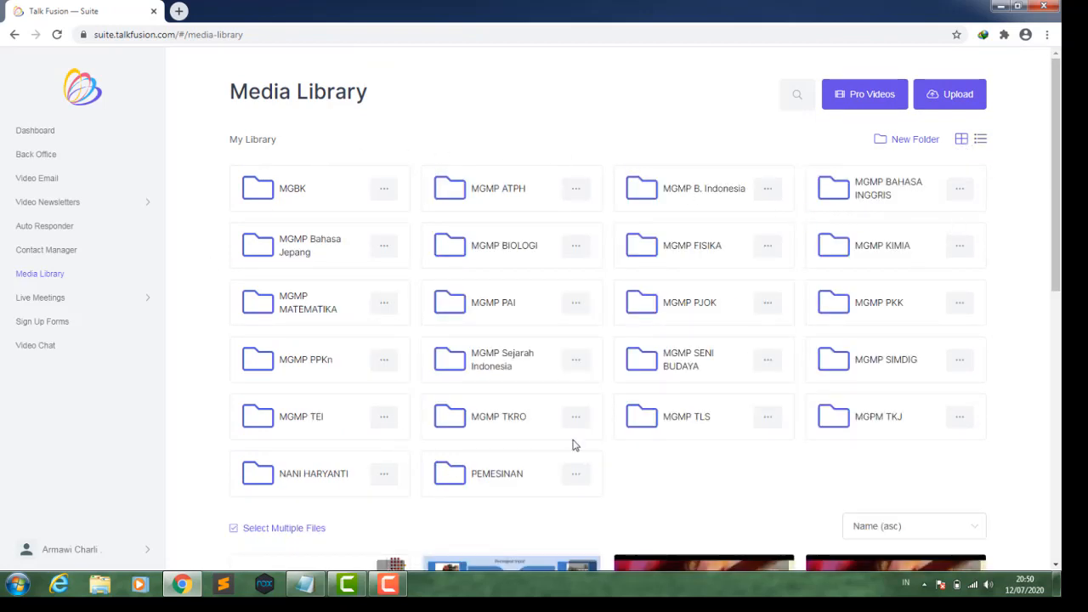
scroll(618, 411, down, 3)
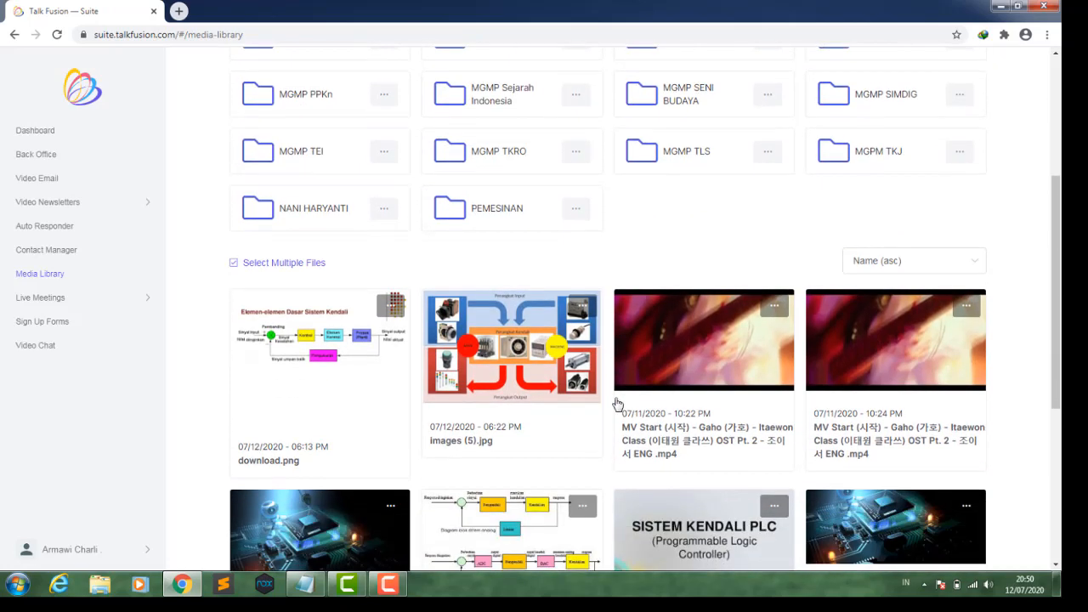
scroll(617, 404, down, 2)
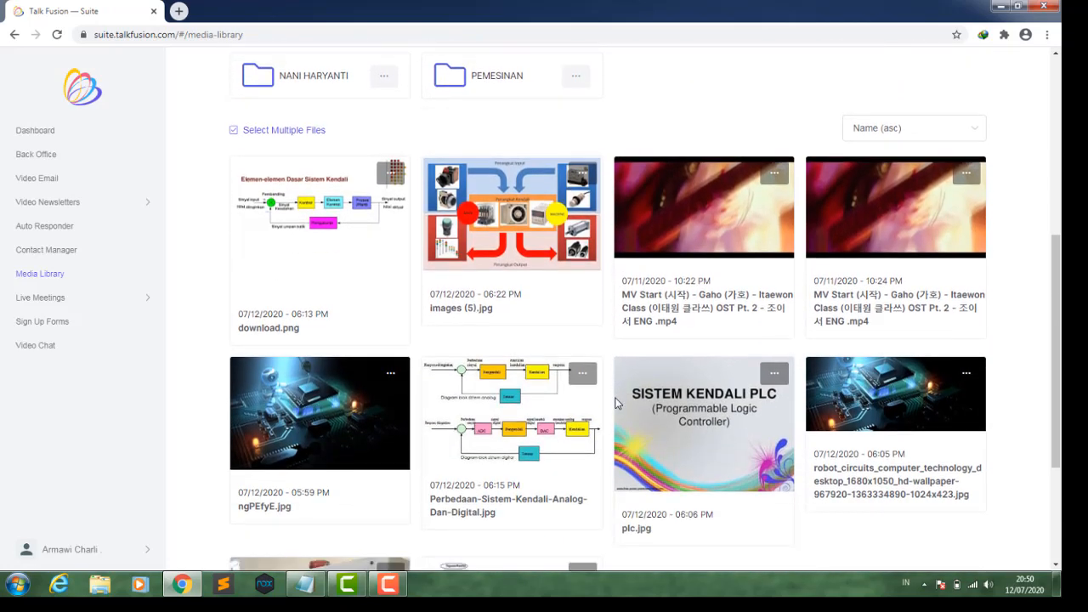
scroll(617, 405, down, 2)
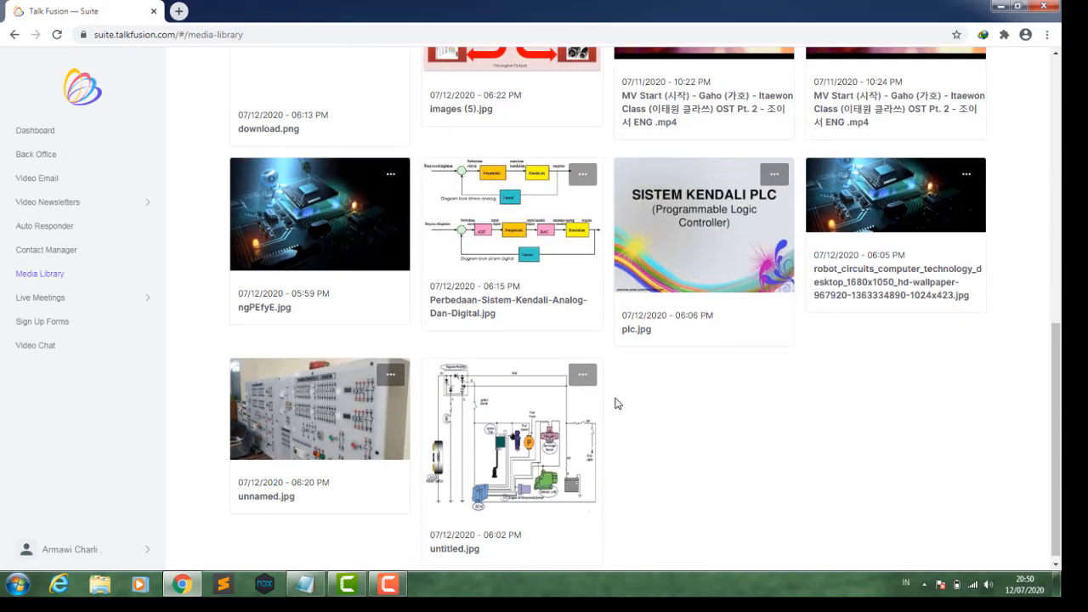
scroll(637, 397, up, 7)
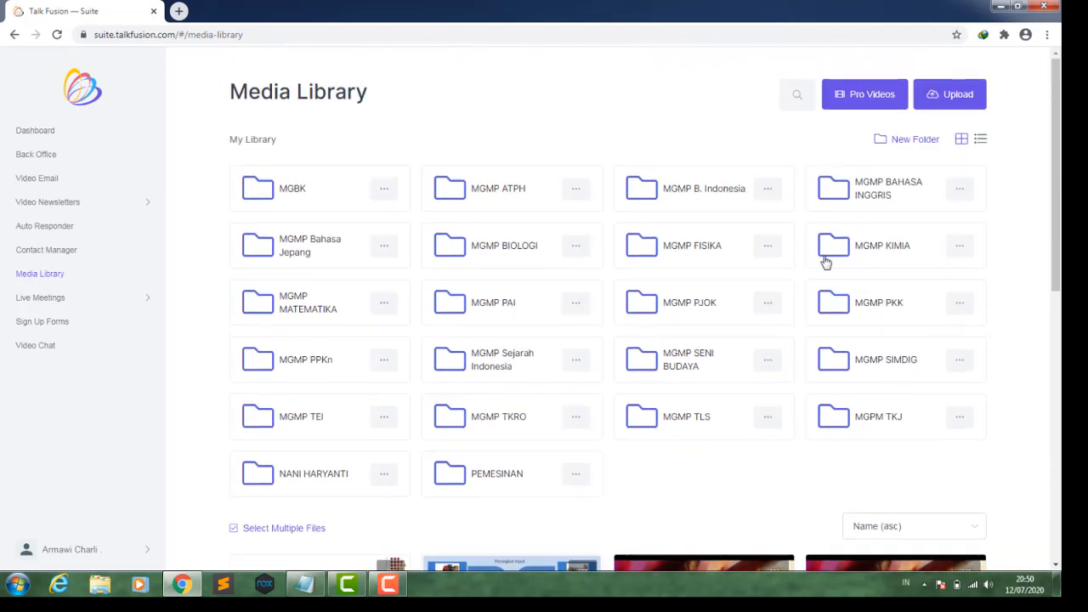
- Switch the Media Library to list view, browse the uploaded files, and open and close a video's options menu
click(980, 139)
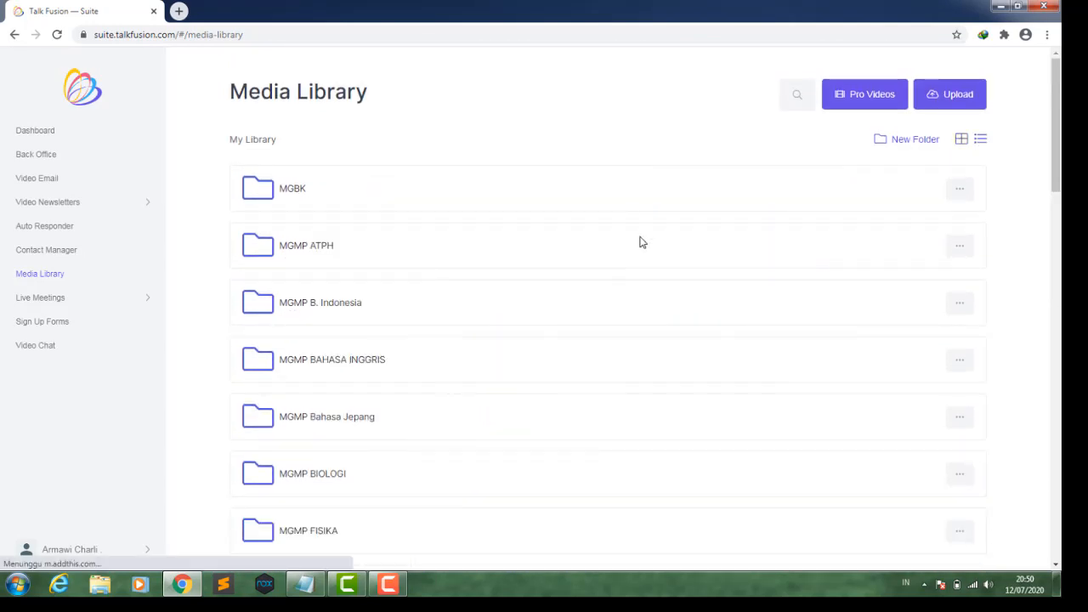
scroll(537, 260, down, 10)
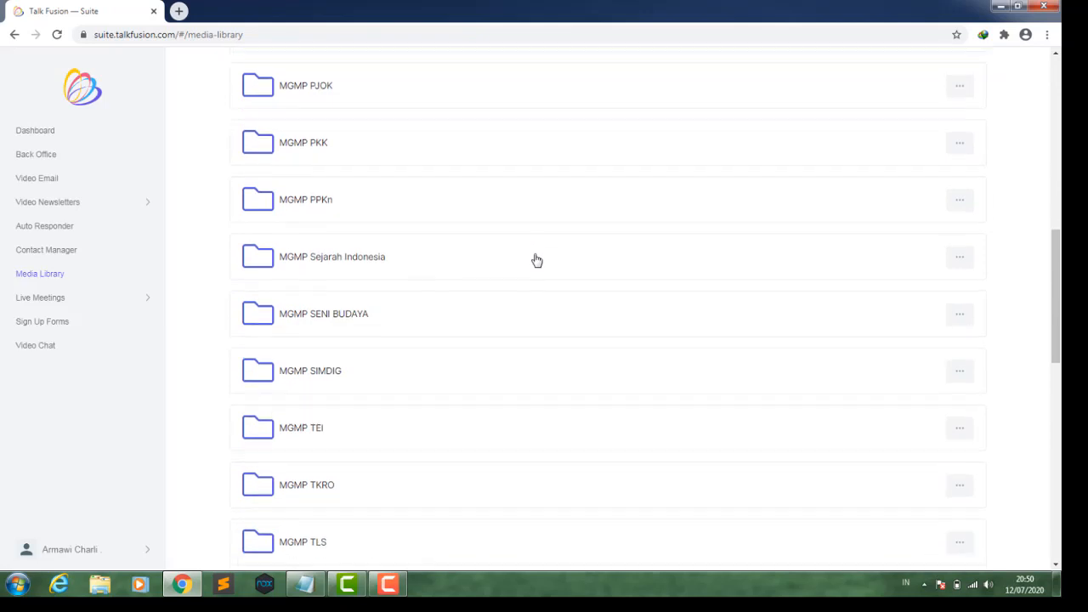
scroll(536, 260, down, 2)
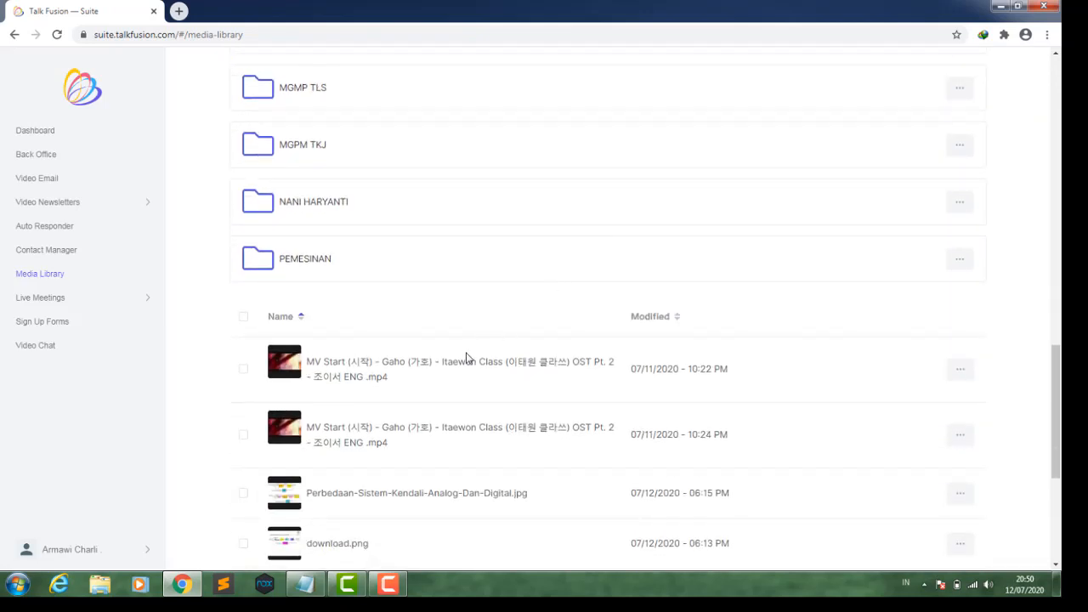
scroll(468, 359, down, 2)
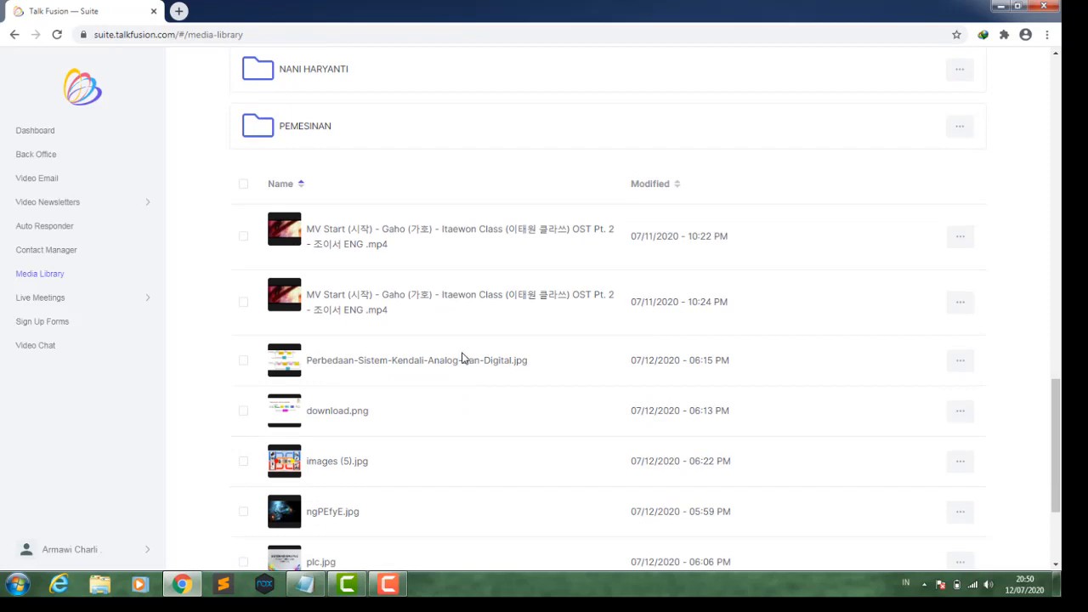
click(960, 236)
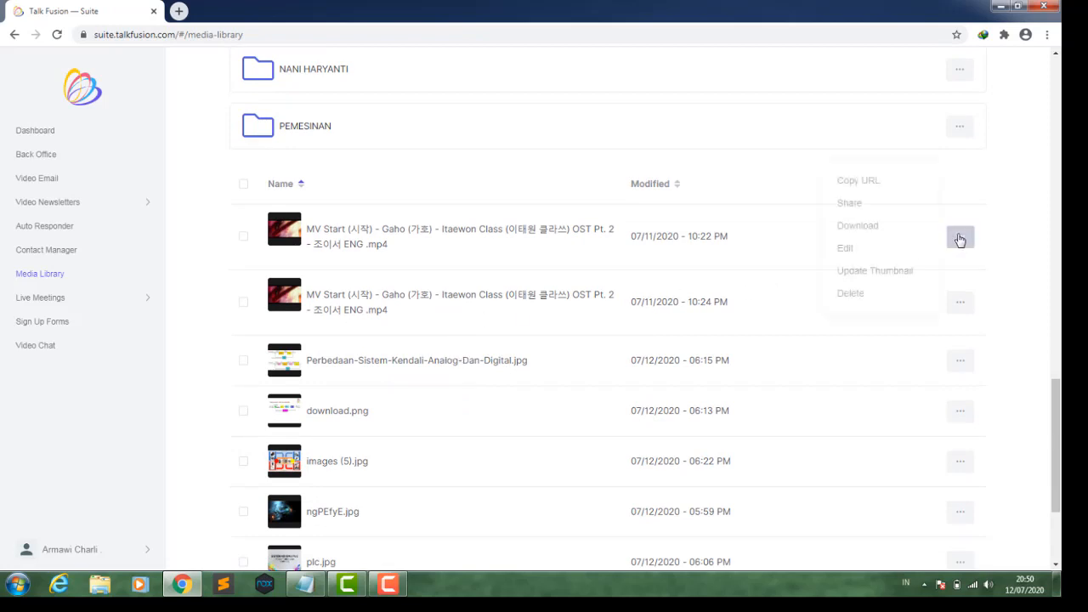
click(1019, 222)
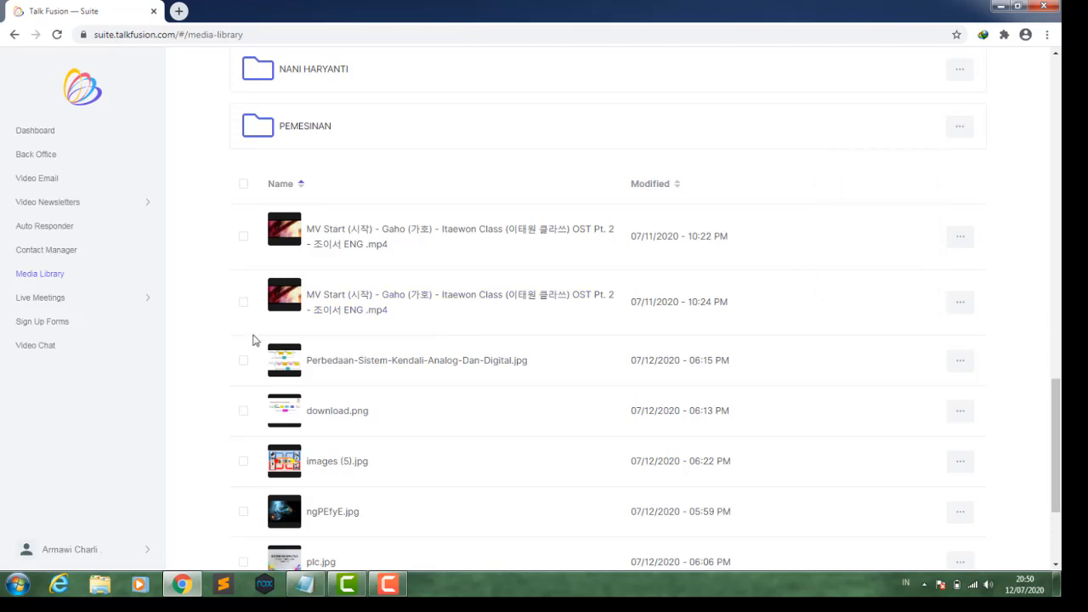
- Open the MGPM TKJ folder and then its daswan subfolder
scroll(294, 400, up, 3)
scroll(324, 404, up, 1)
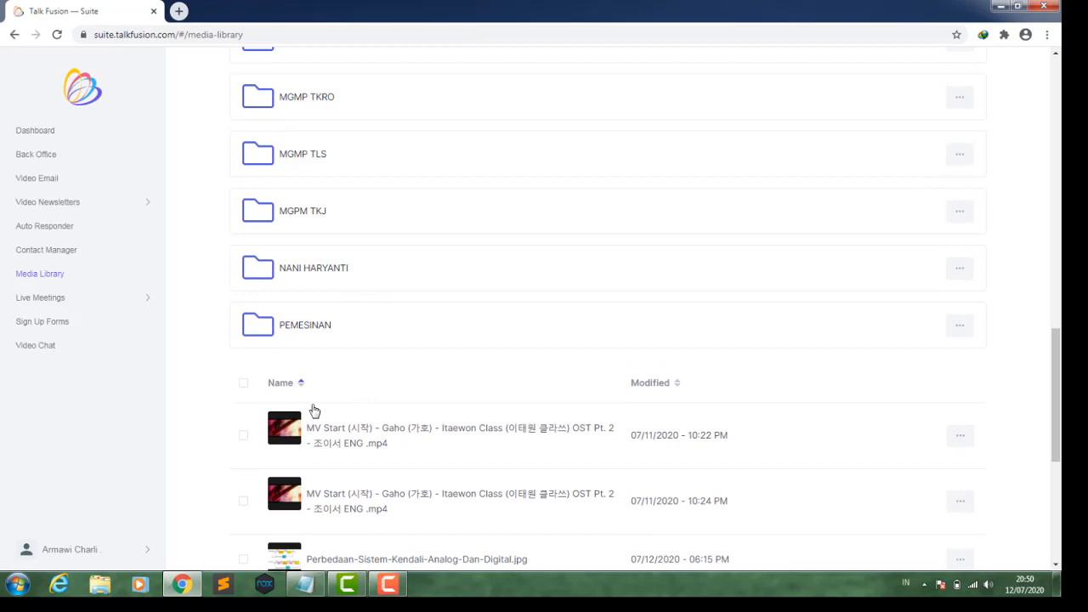
scroll(360, 405, up, 2)
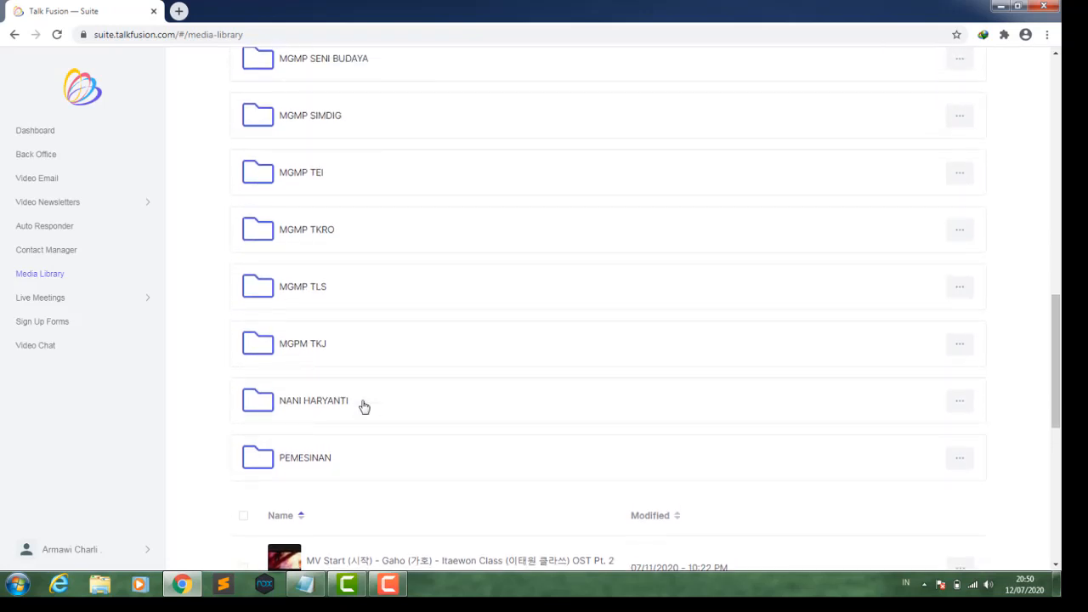
scroll(364, 407, up, 1)
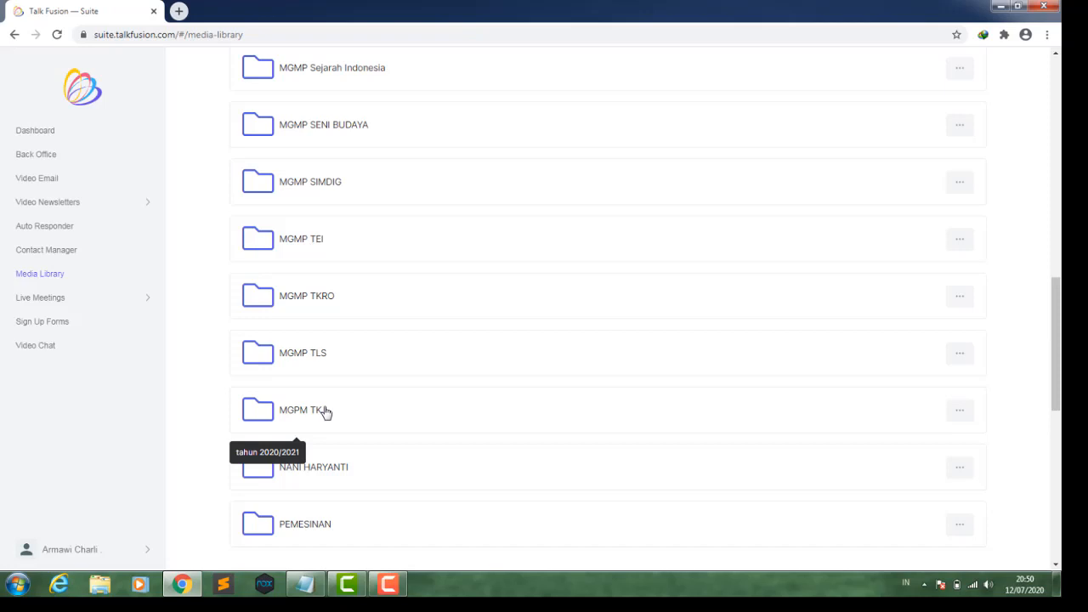
click(326, 412)
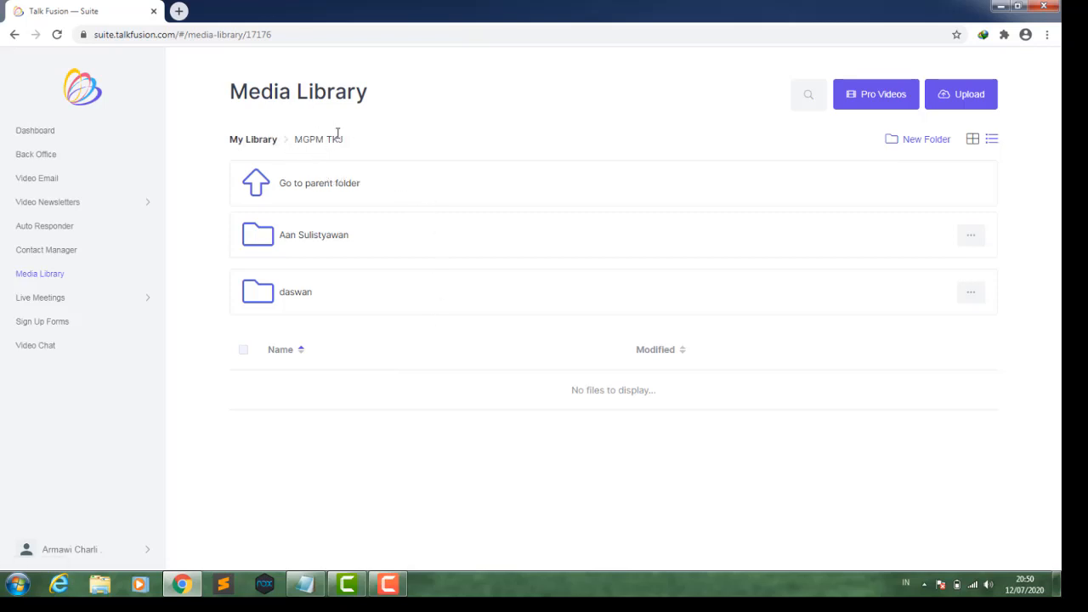
click(290, 293)
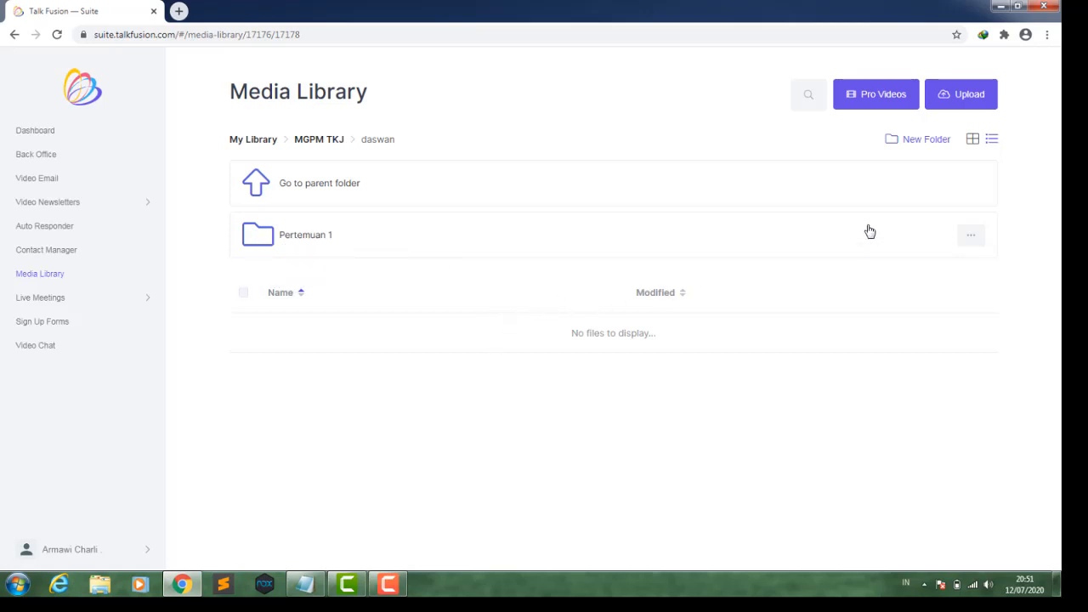
- Create a new folder named Komputer dan Jaringan dasar with a tahun pelajaran 2020/2021 description
click(903, 149)
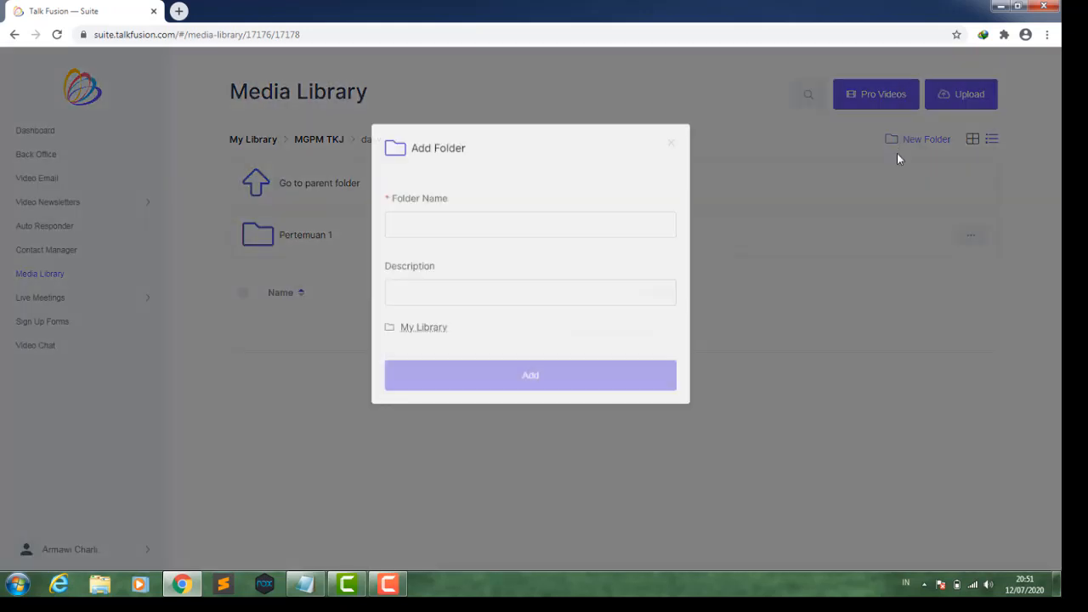
click(441, 233)
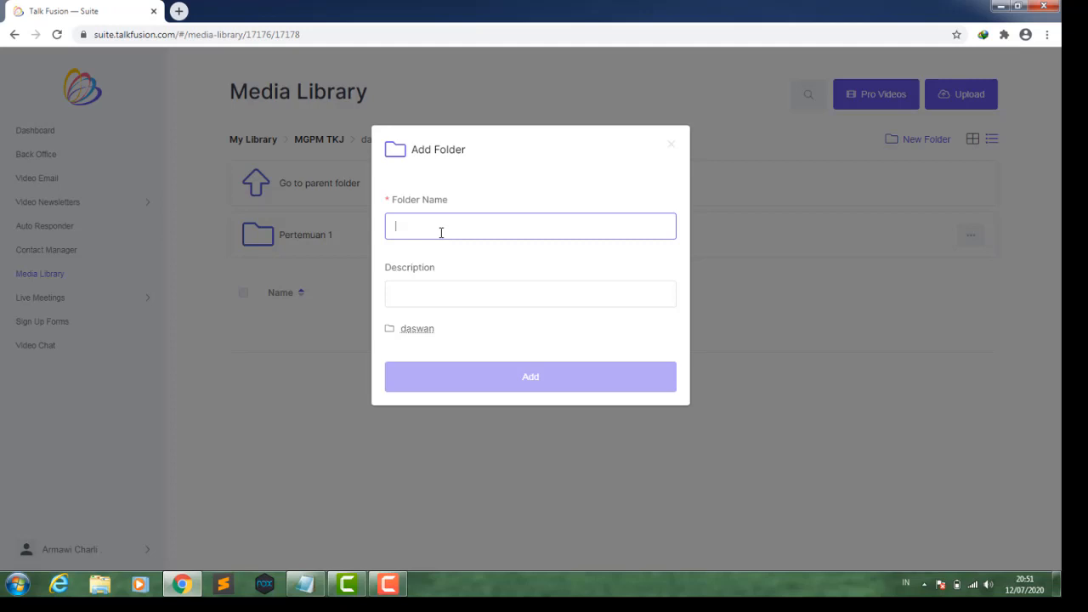
text(Kom)
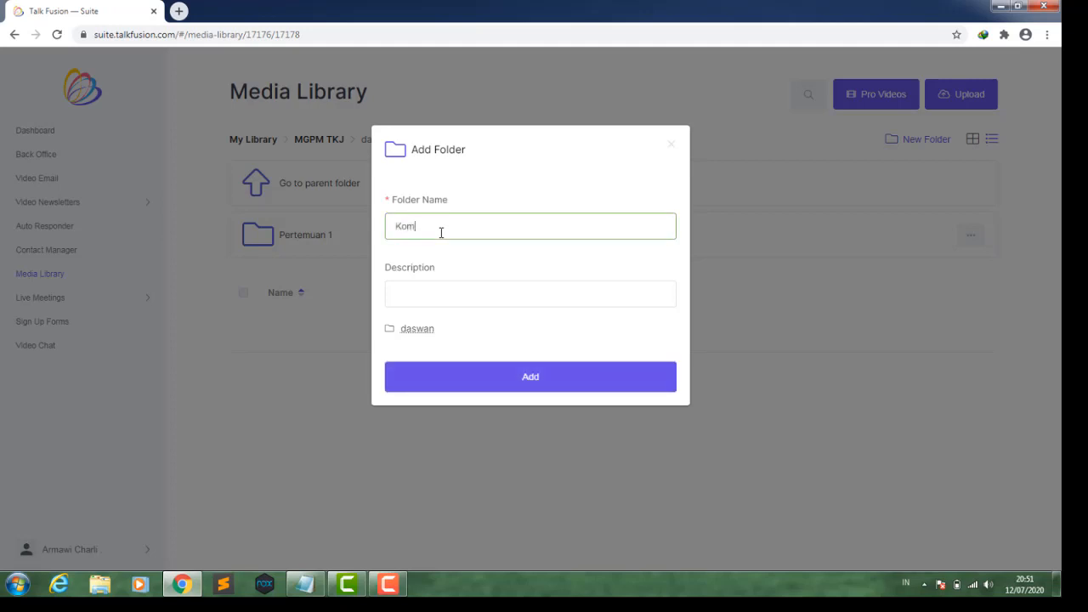
text(puter dan Jaringan dasar)
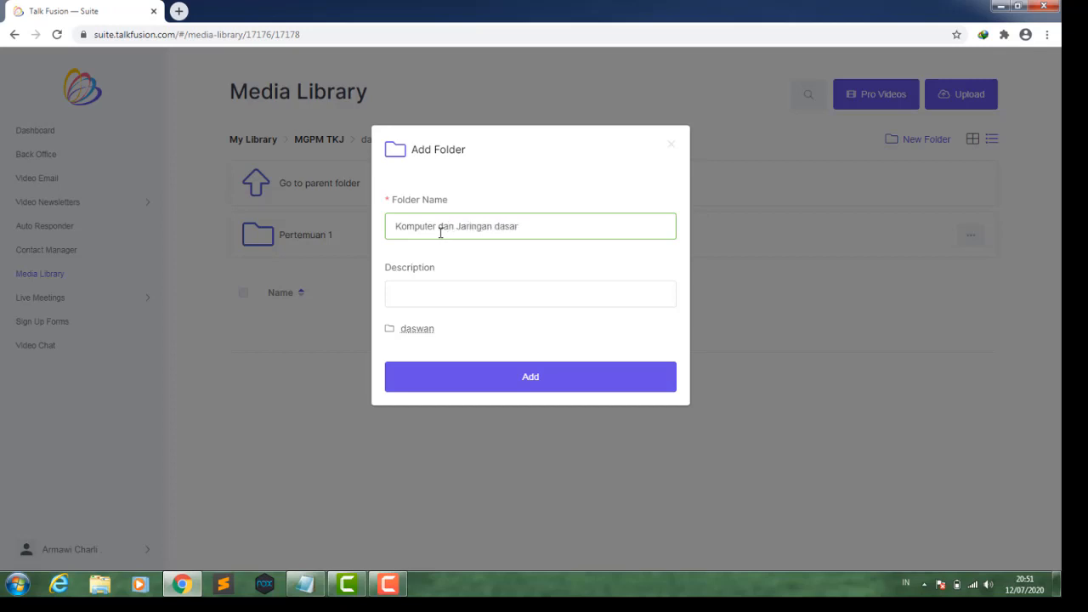
click(434, 298)
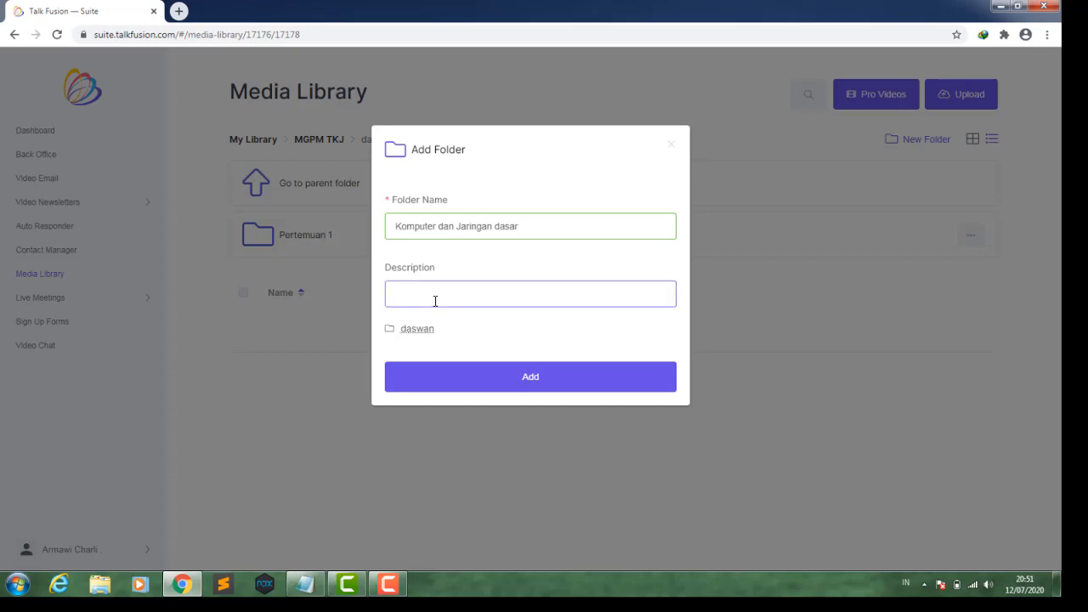
text(tahun pelajaran 2020/2021)
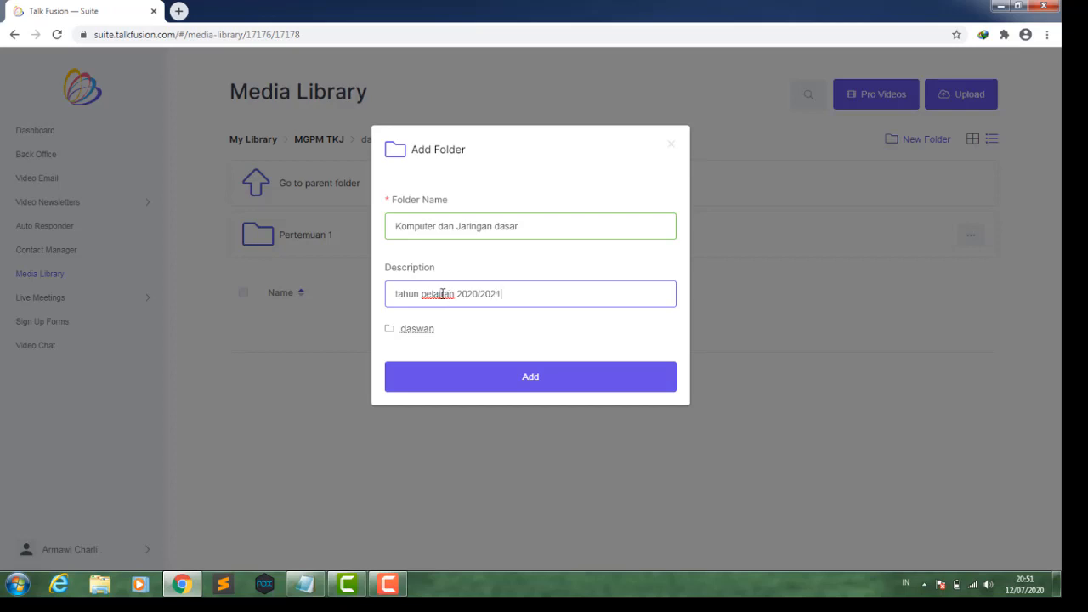
text(sa)
key(BackSpace)
key(BackSpace)
key(BackSpace)
text(a)
click(486, 378)
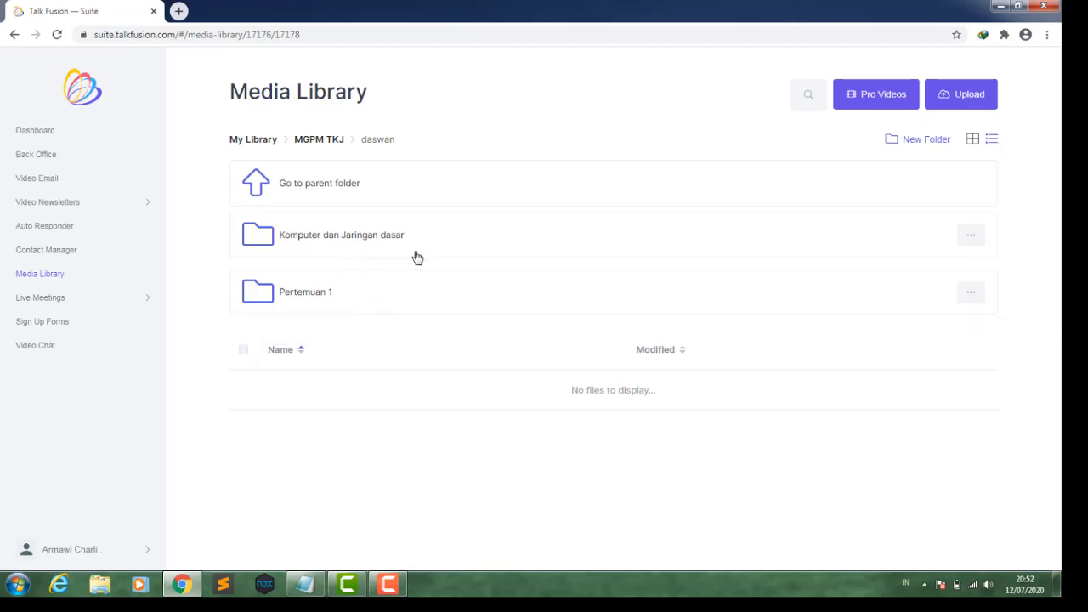
- Create a new folder named Administrasi sistem jaringan kelas XI with the description tahun 2020/2021
click(927, 140)
click(468, 235)
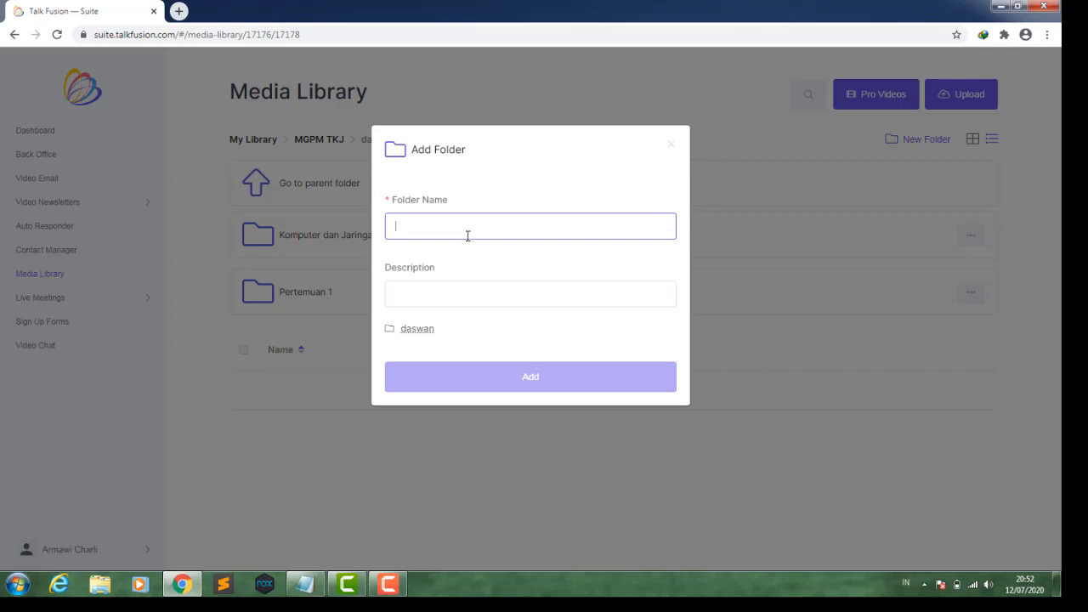
text(Admi)
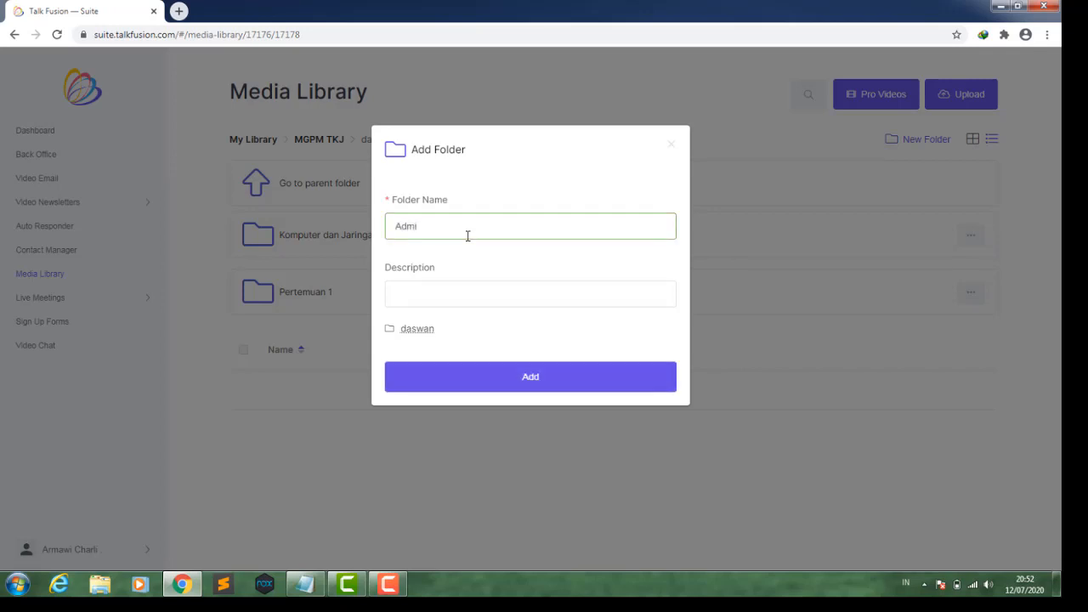
text(nistrasi sistem jaringan)
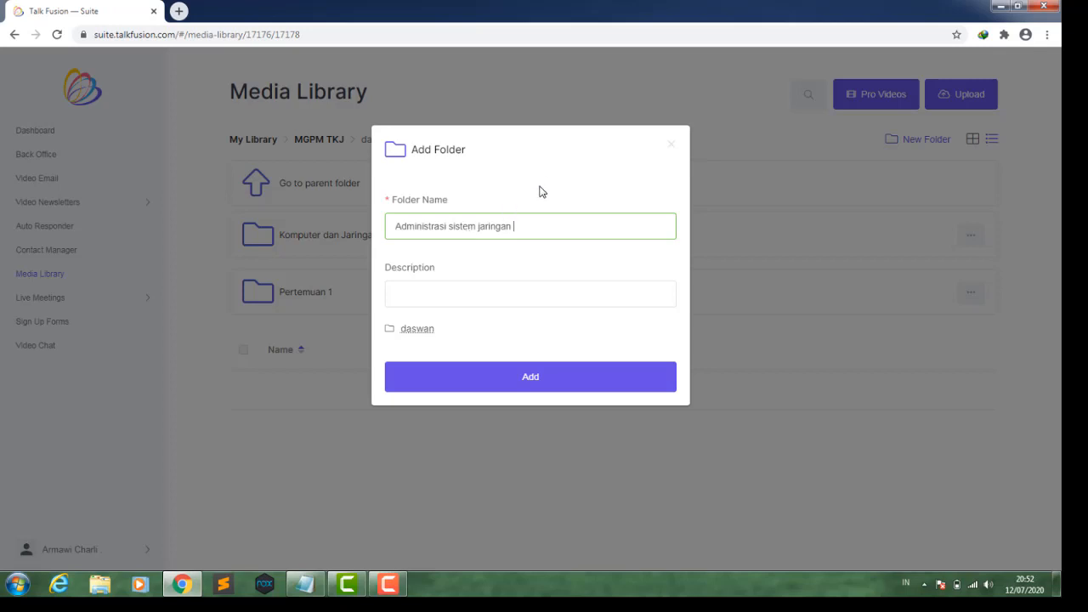
text(kelas XI)
click(505, 295)
text(tahun 202)
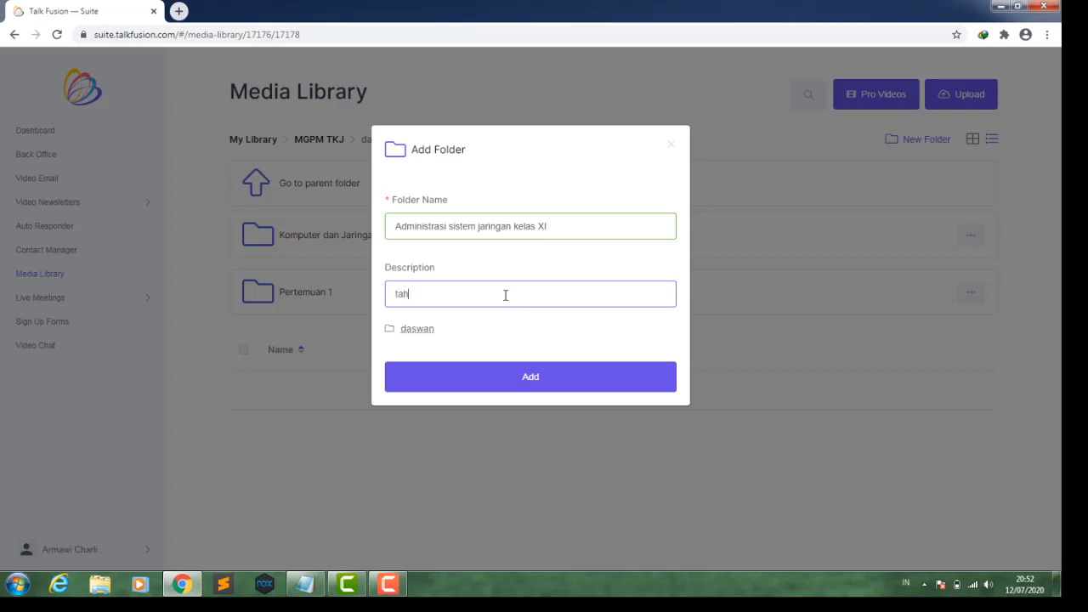
text(0/2021)
click(506, 390)
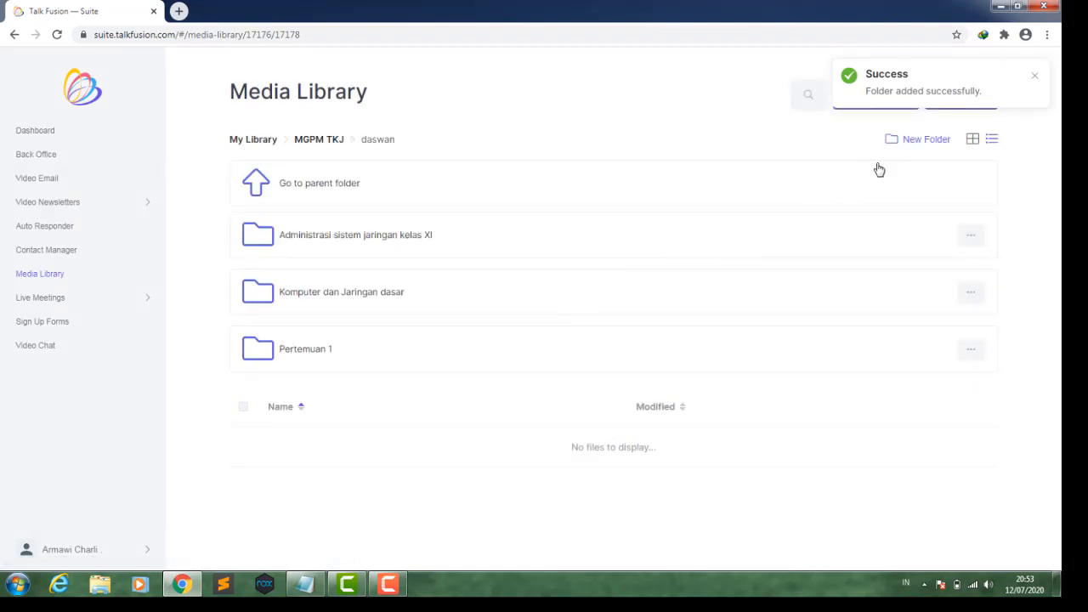
- Create a new folder named Administrasi sistem jaringan kelas XII with the description tahun 2020/2021
click(903, 140)
click(425, 227)
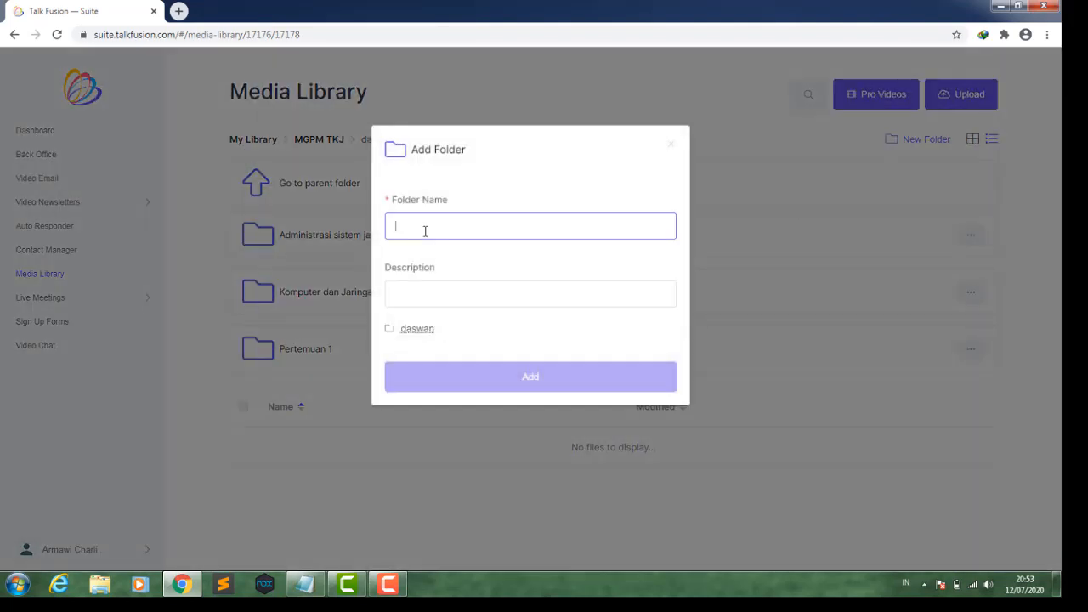
text(Adminis)
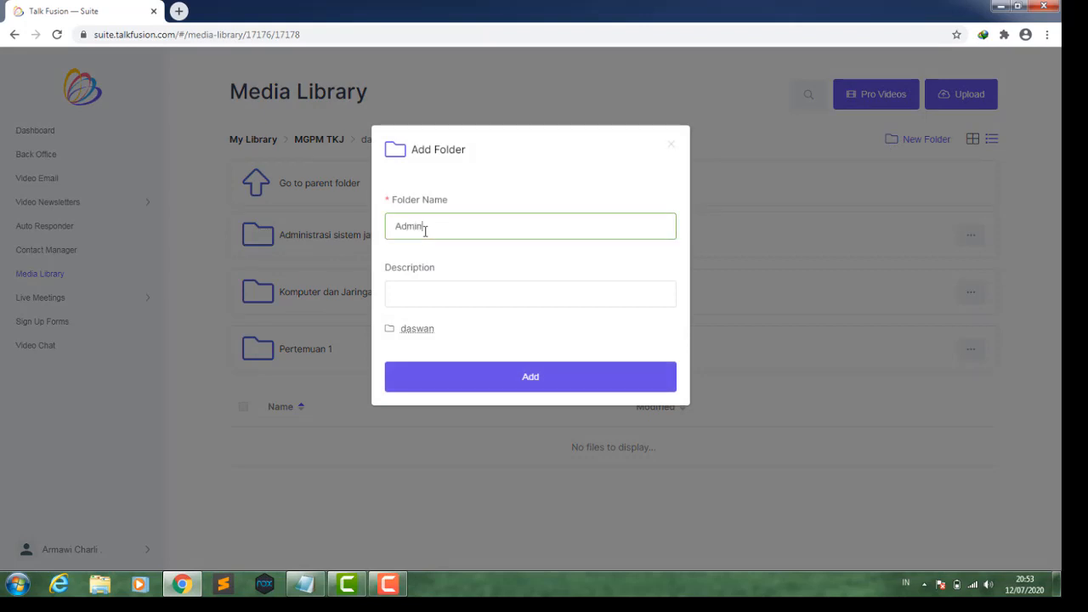
text(trasi sistem jaringan)
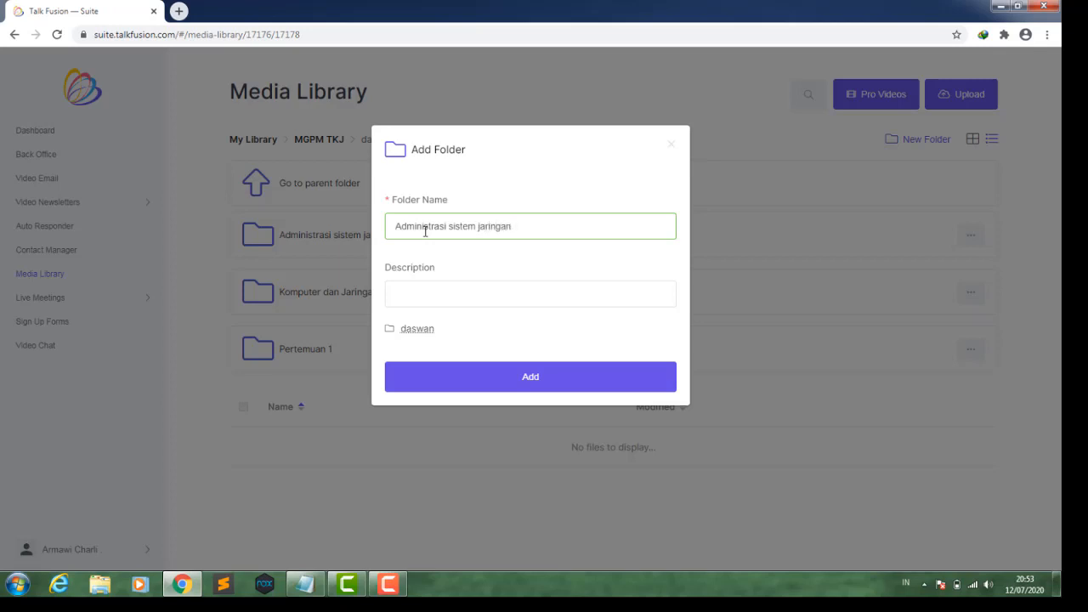
text( kelas XII)
click(423, 295)
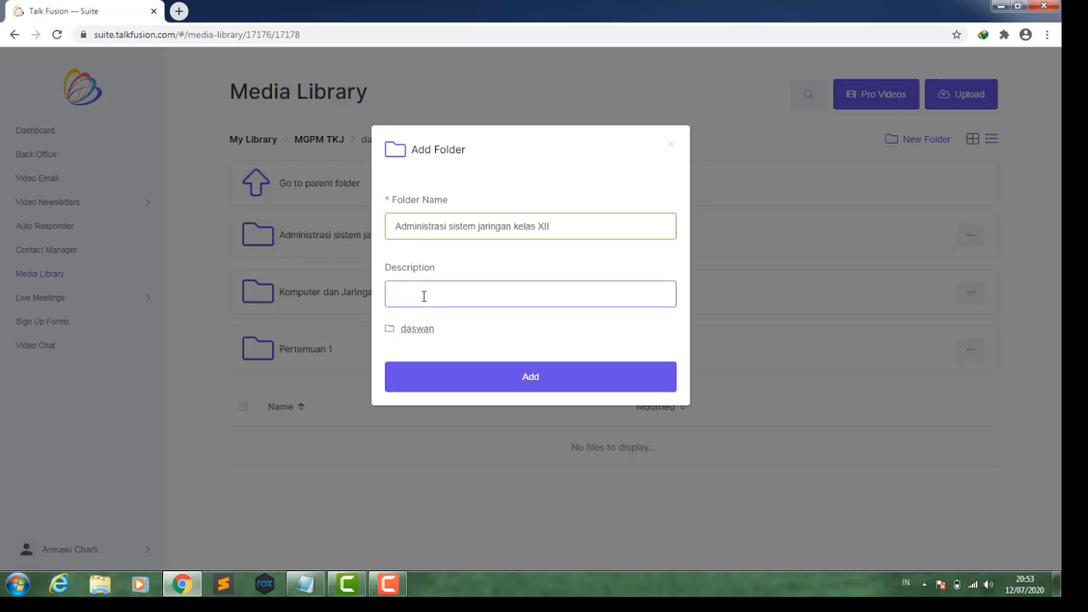
text(tahun 2020/2021)
click(457, 377)
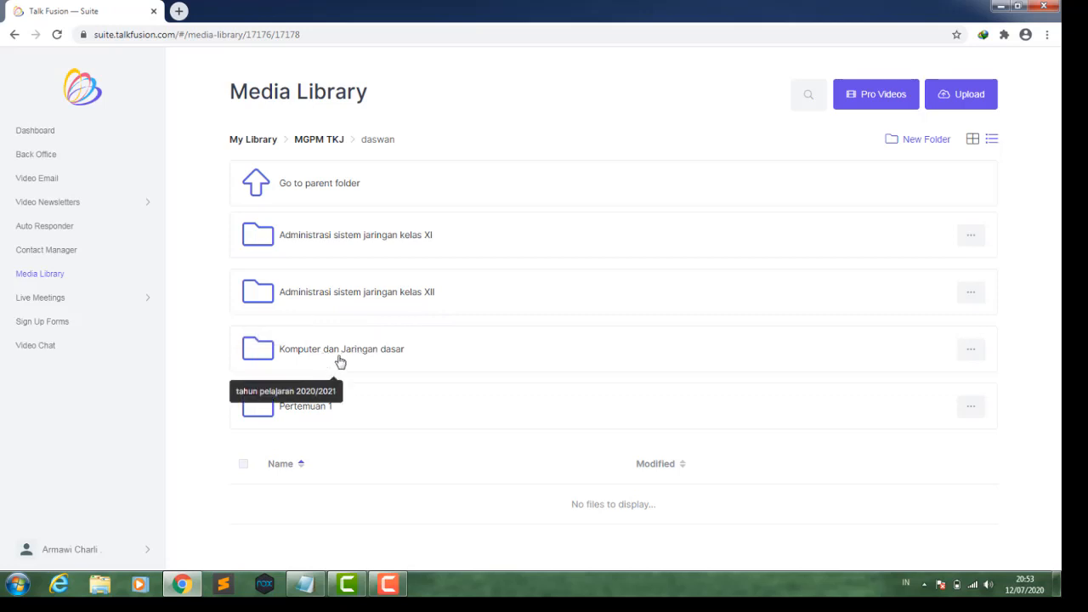
- Inside the Administrasi sistem jaringan kelas XI folder, create a subfolder named Pertemuan 1 with a school-year description
click(347, 244)
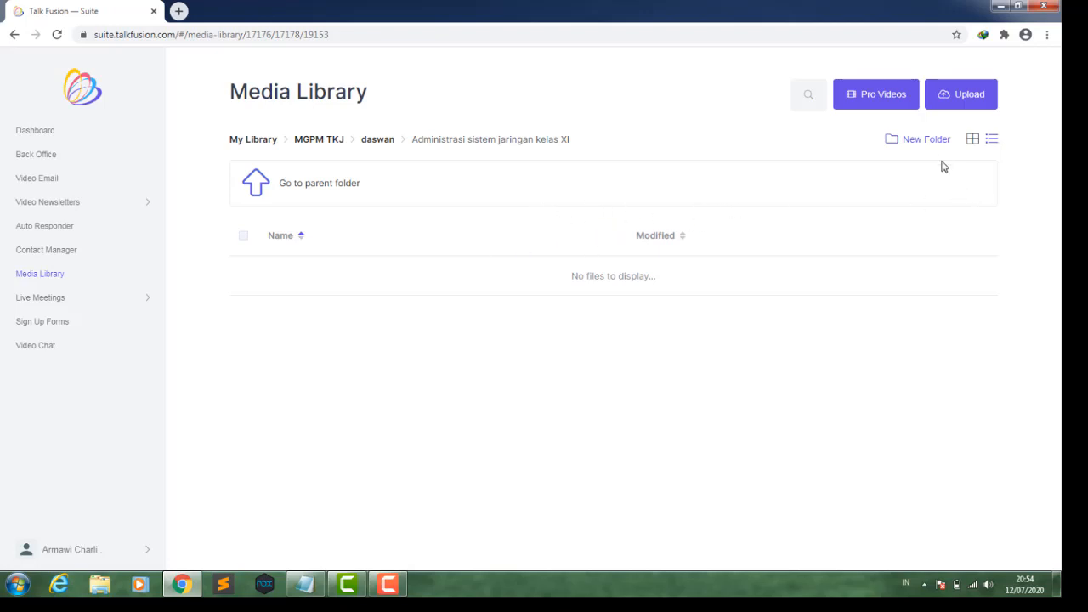
click(925, 141)
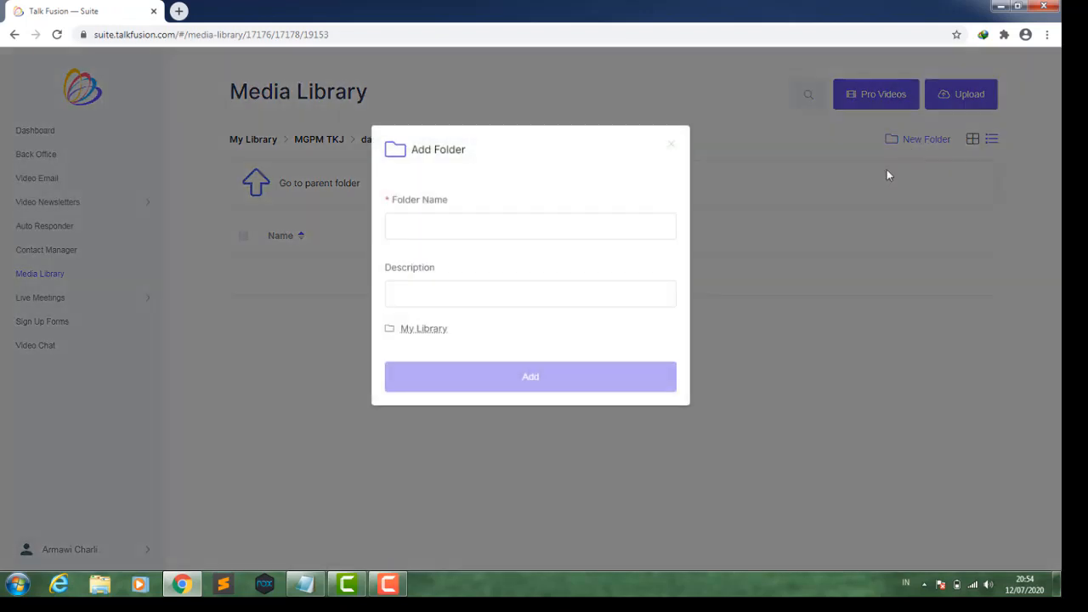
click(496, 227)
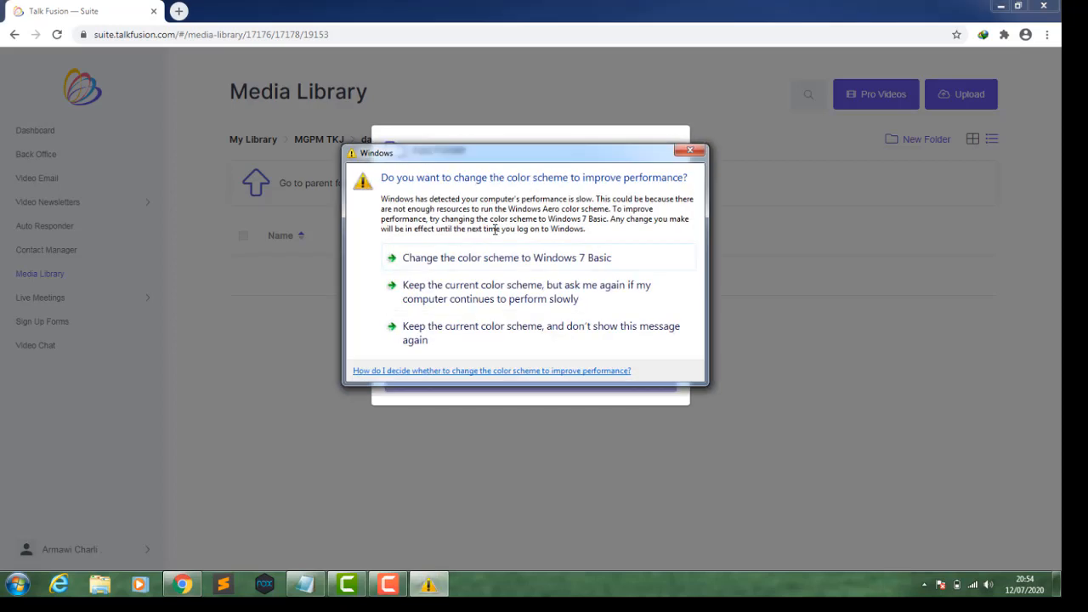
click(689, 151)
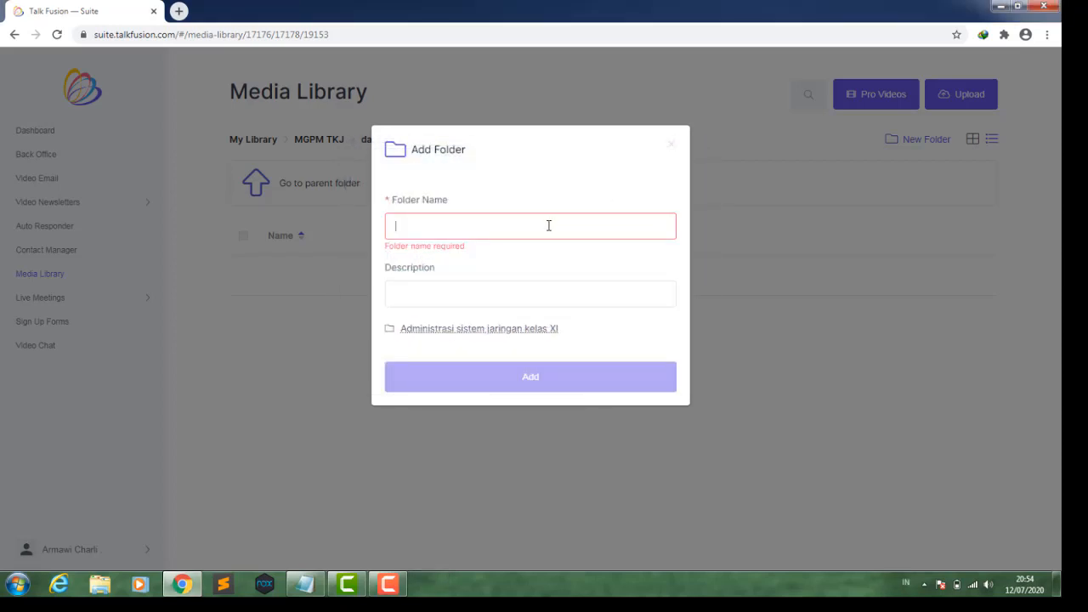
text(Pert)
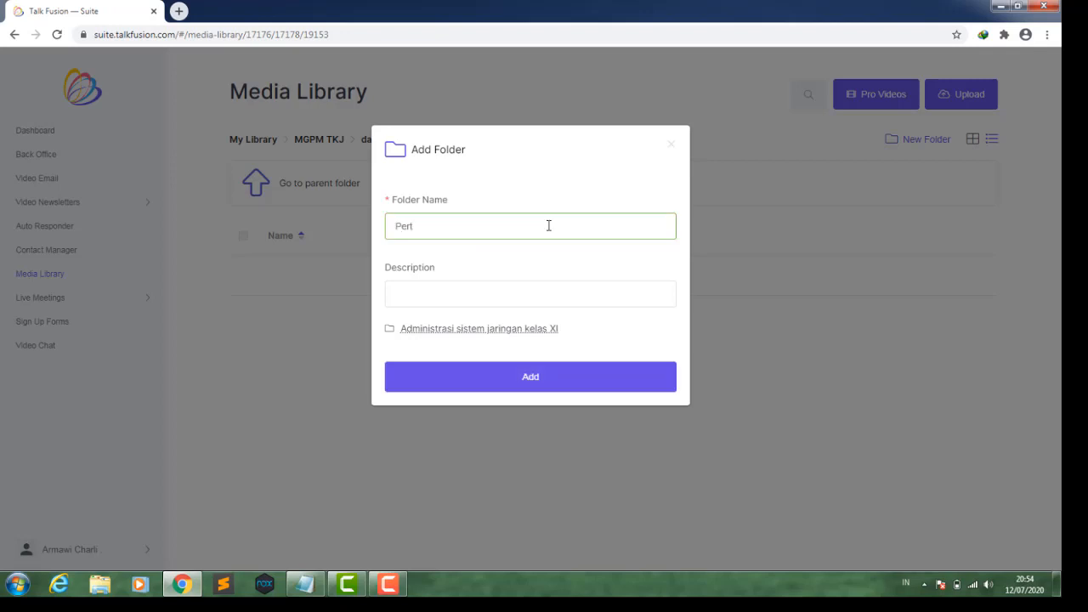
text(emuan 1)
click(444, 298)
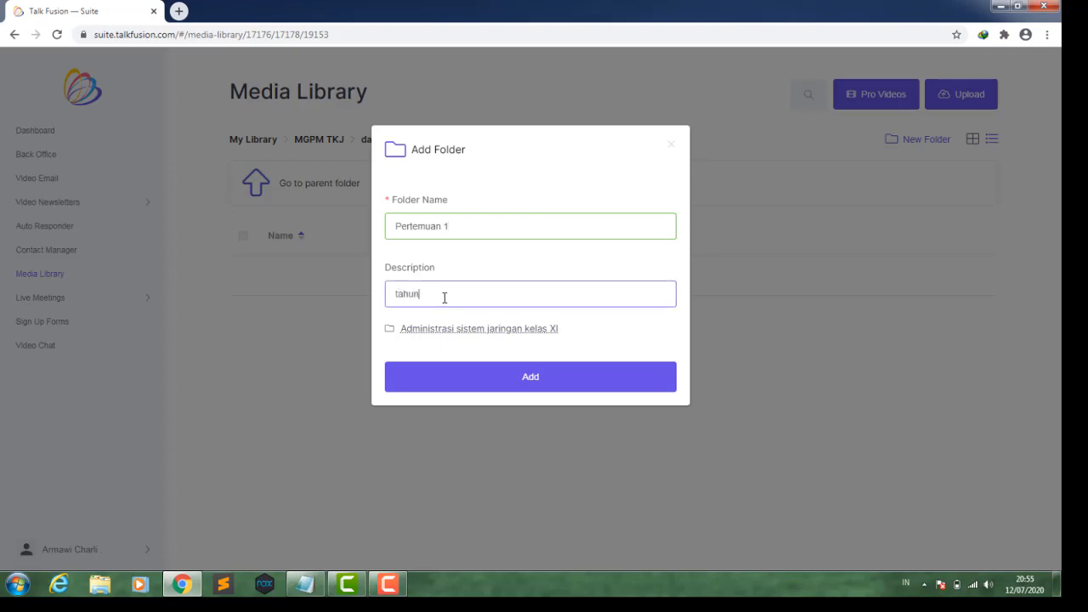
text(tahun 2020/2021)
click(463, 377)
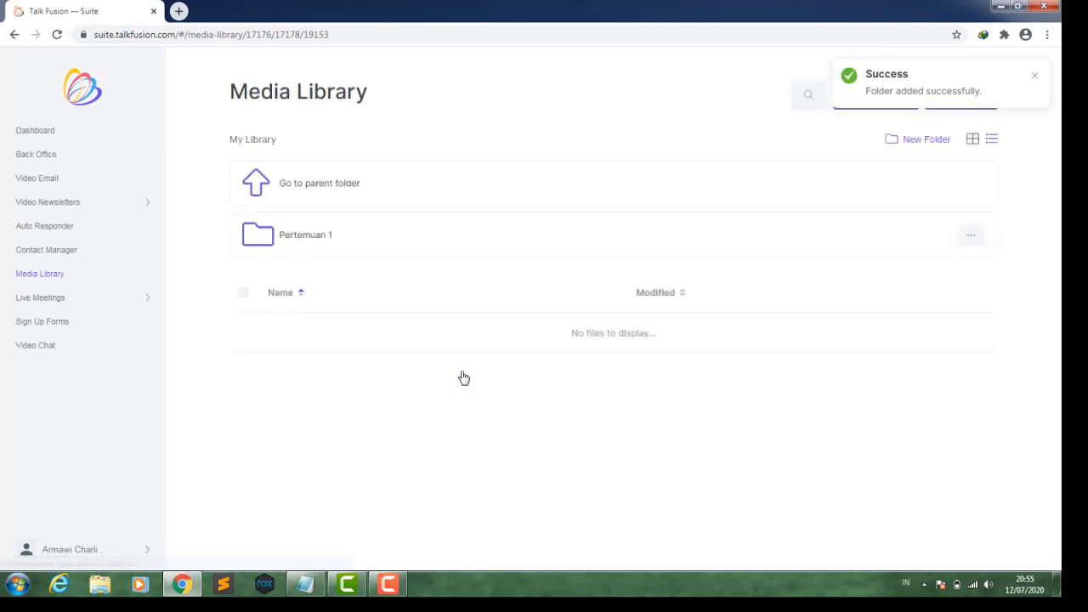
- Inside the Komputer dan Jaringan dasar folder, create a subfolder named Pertemuan 1 with a tahun 2020/2021 description
click(319, 240)
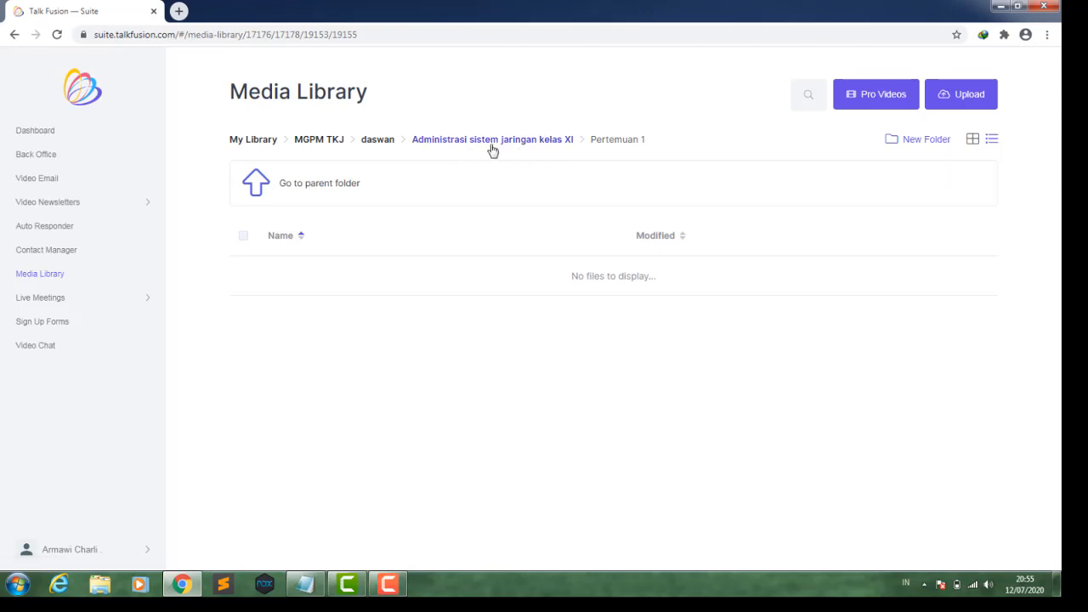
click(376, 146)
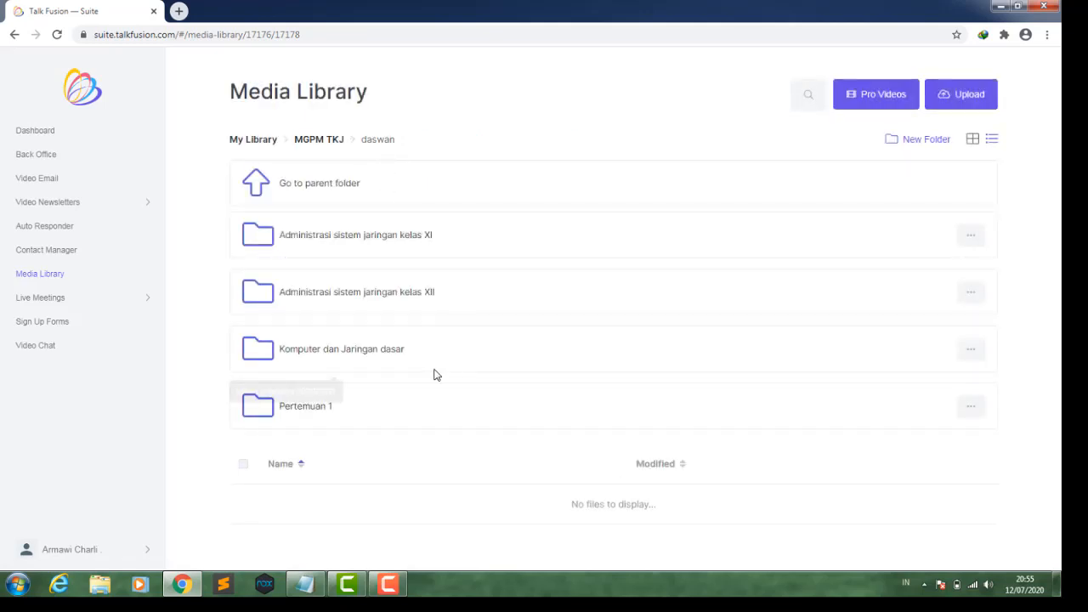
click(345, 357)
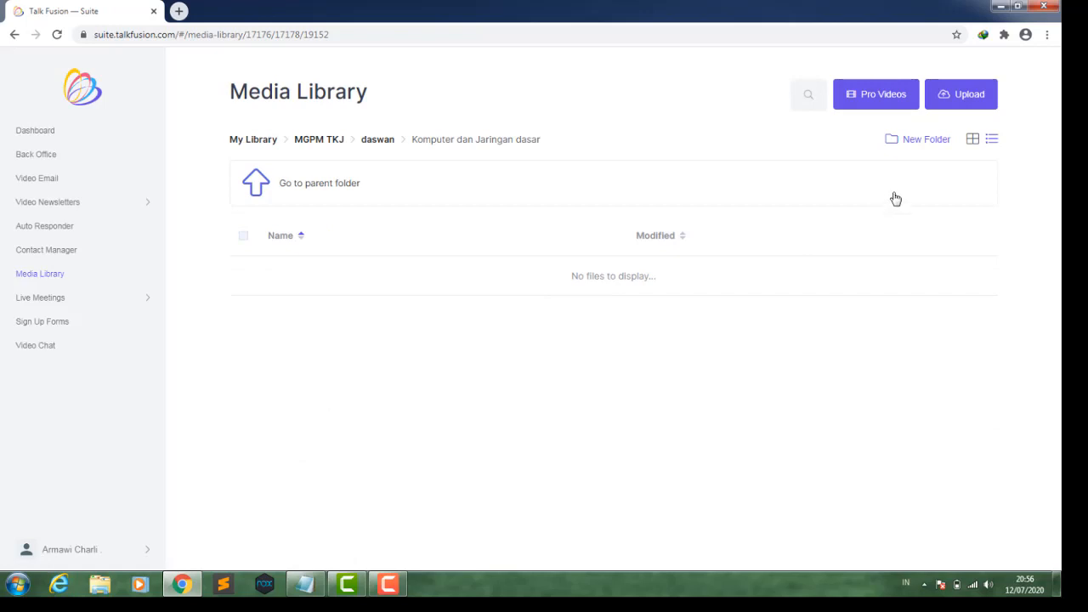
click(902, 143)
click(458, 230)
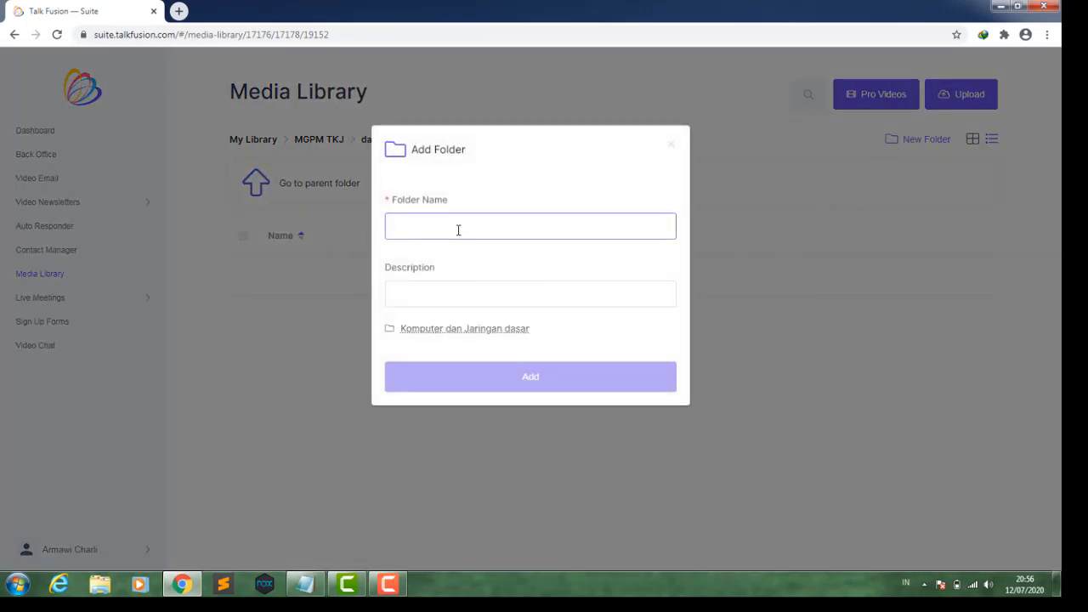
text(Perte)
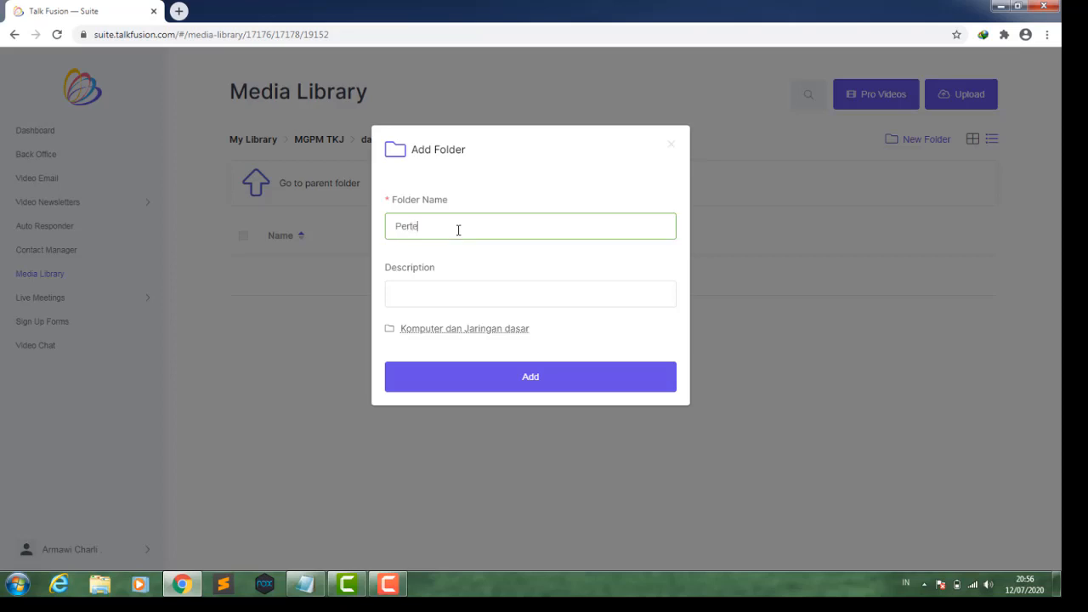
text(muan 1)
click(417, 297)
text(ta)
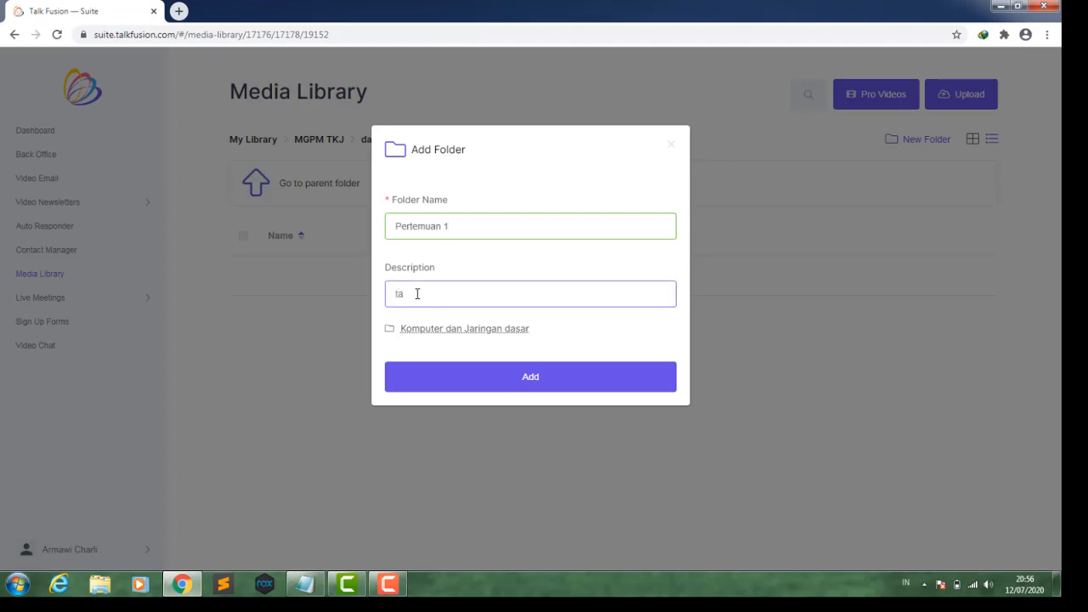
text(hun 2020/2021)
click(448, 376)
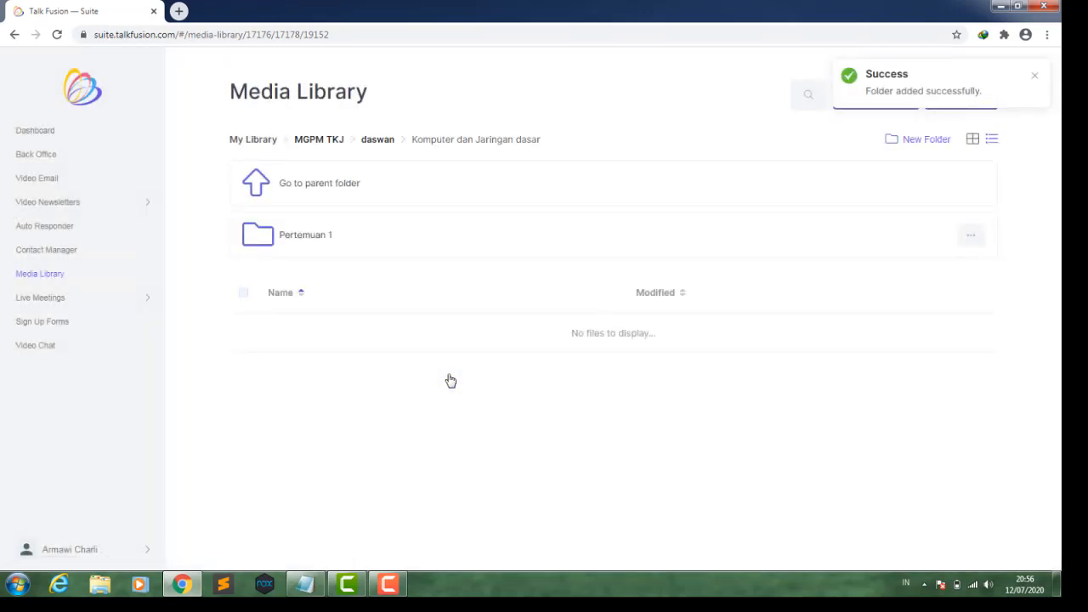
- Open the new Pertemuan 1 folder and drop the Computer Boot Process animation video from Downloads\Video into the media uploader
click(322, 243)
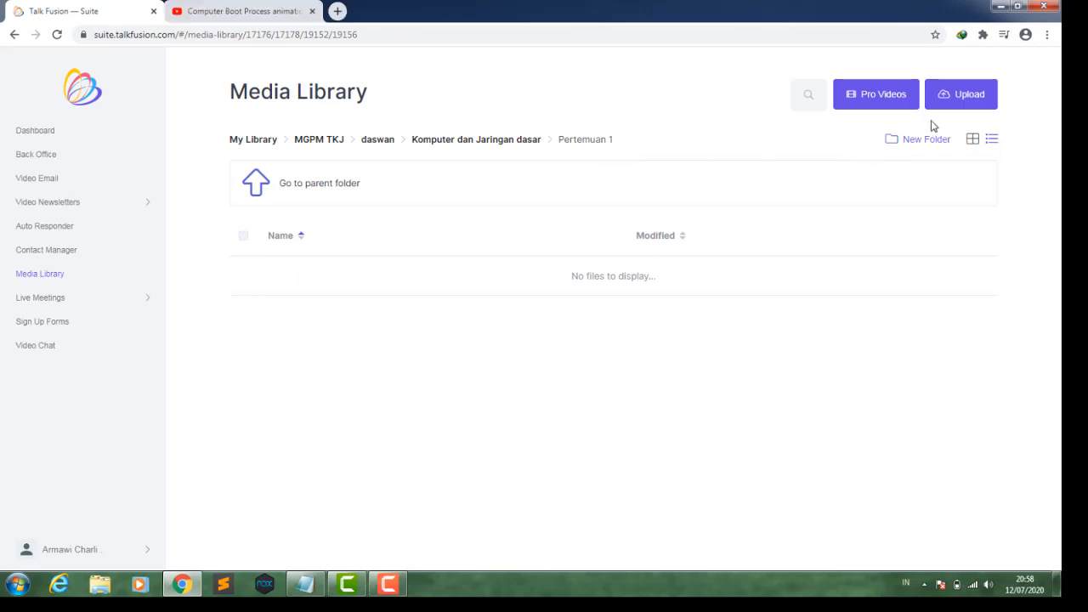
click(954, 102)
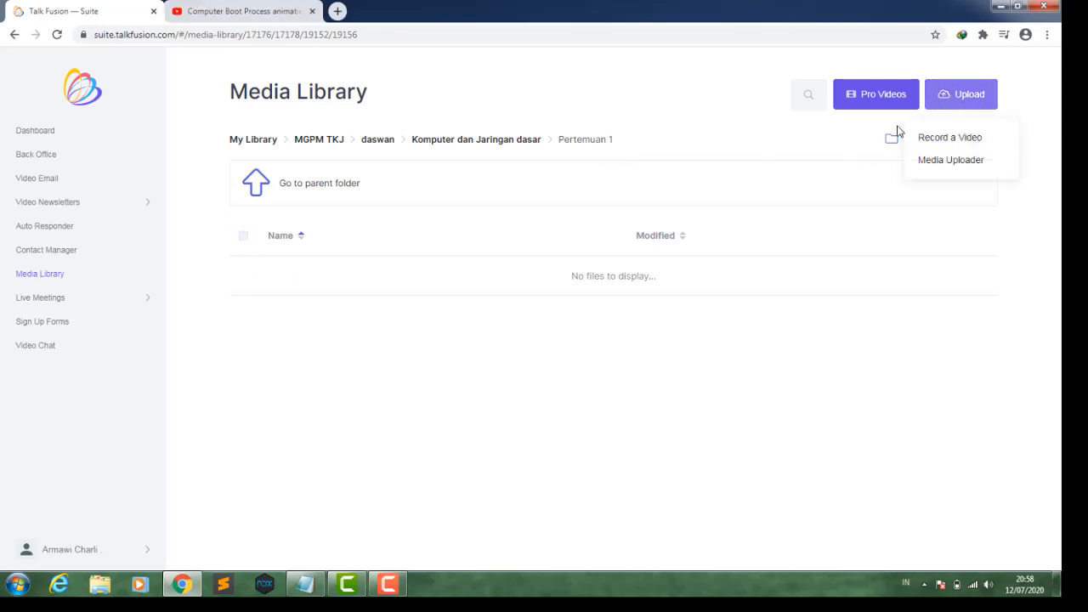
click(945, 161)
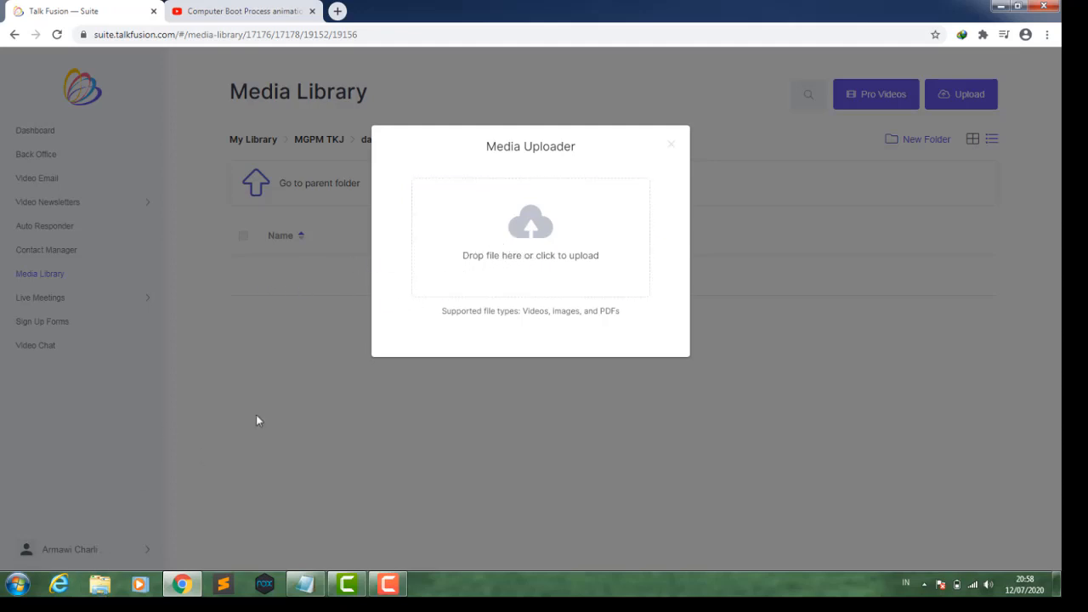
key(super+Right)
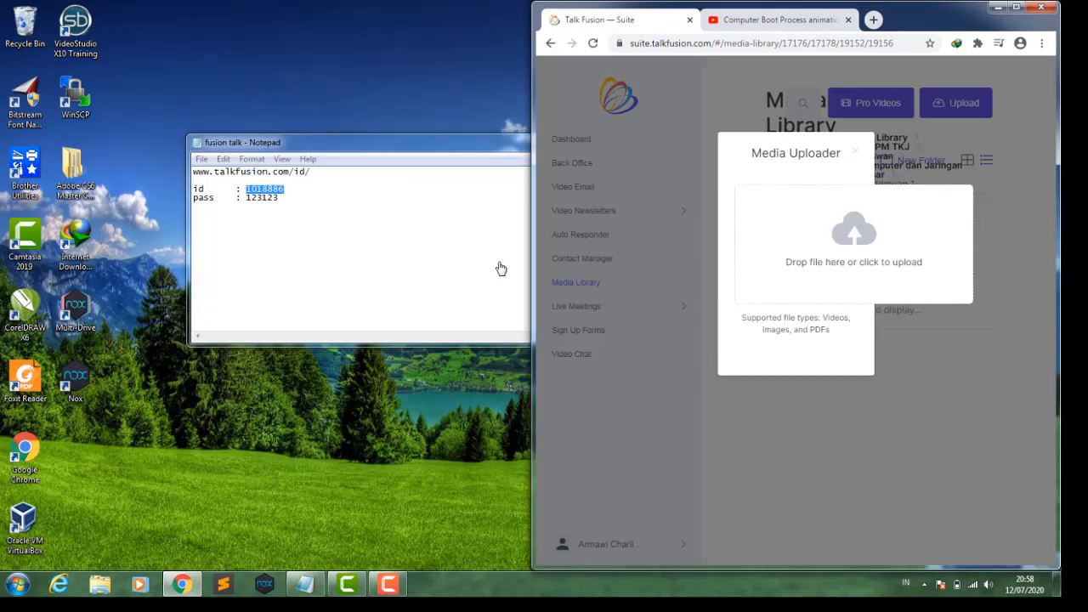
click(100, 585)
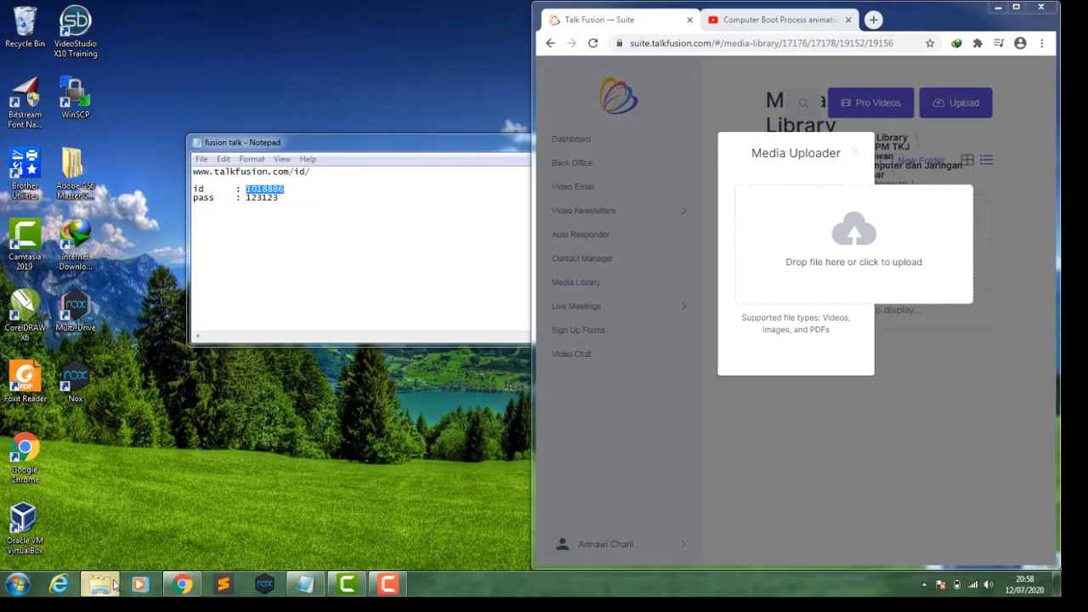
click(153, 157)
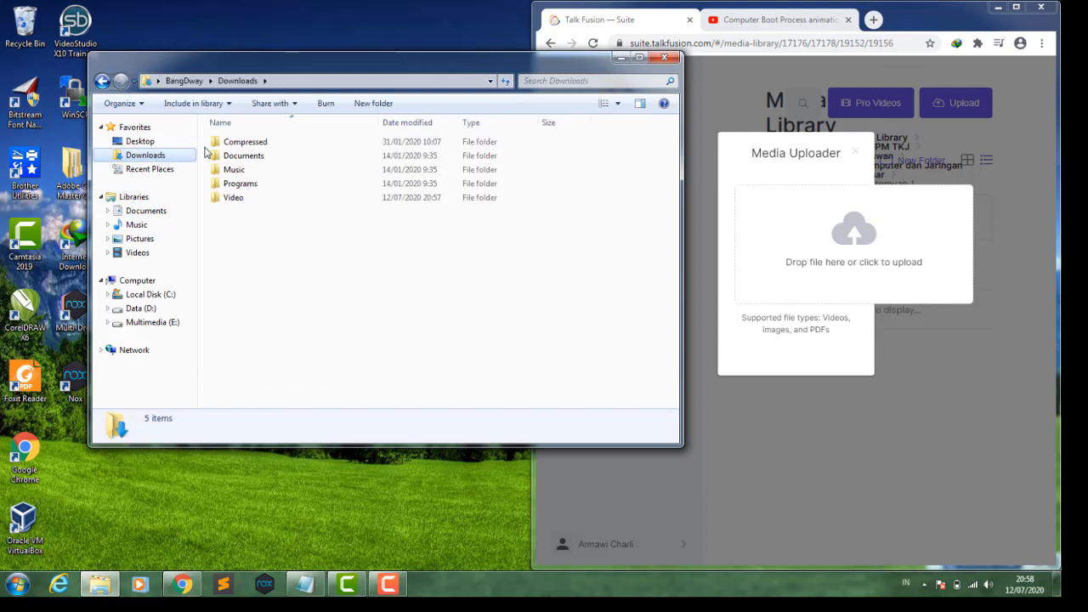
double_click(234, 198)
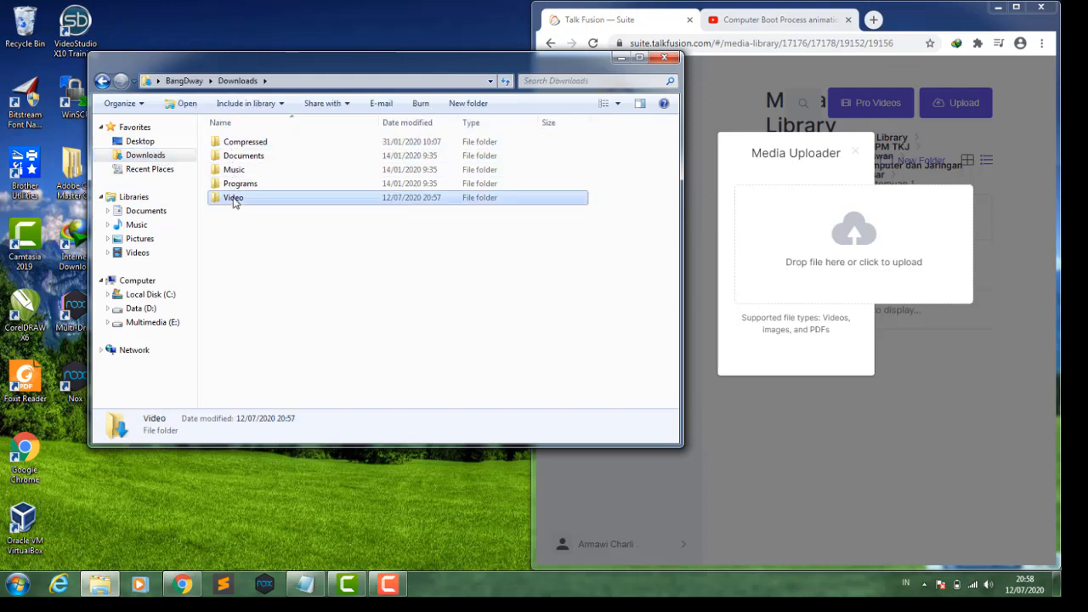
click(241, 153)
drag(241, 153, 806, 282)
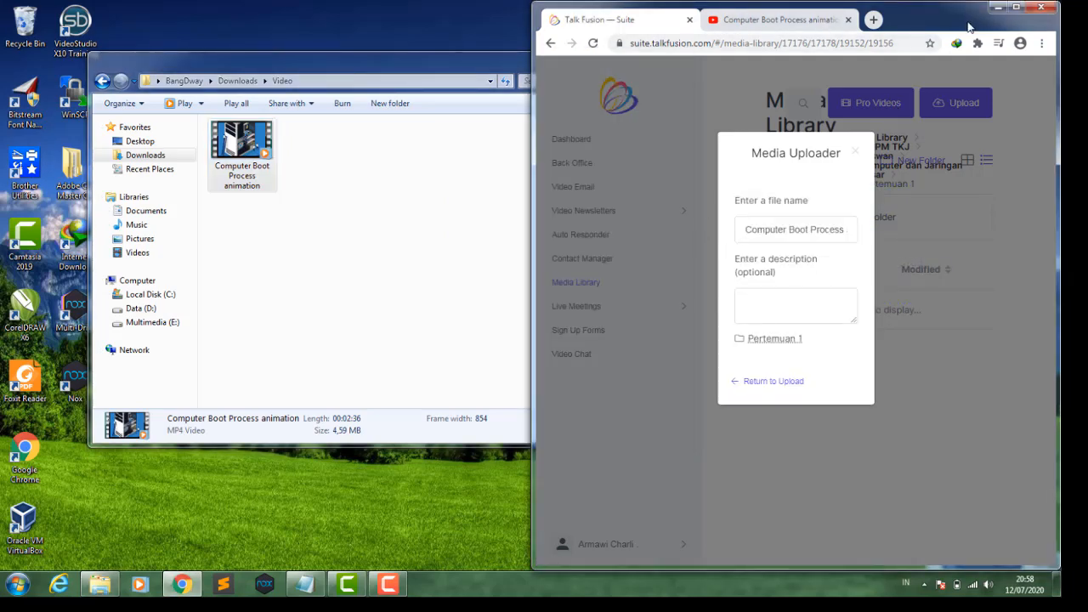
click(1017, 7)
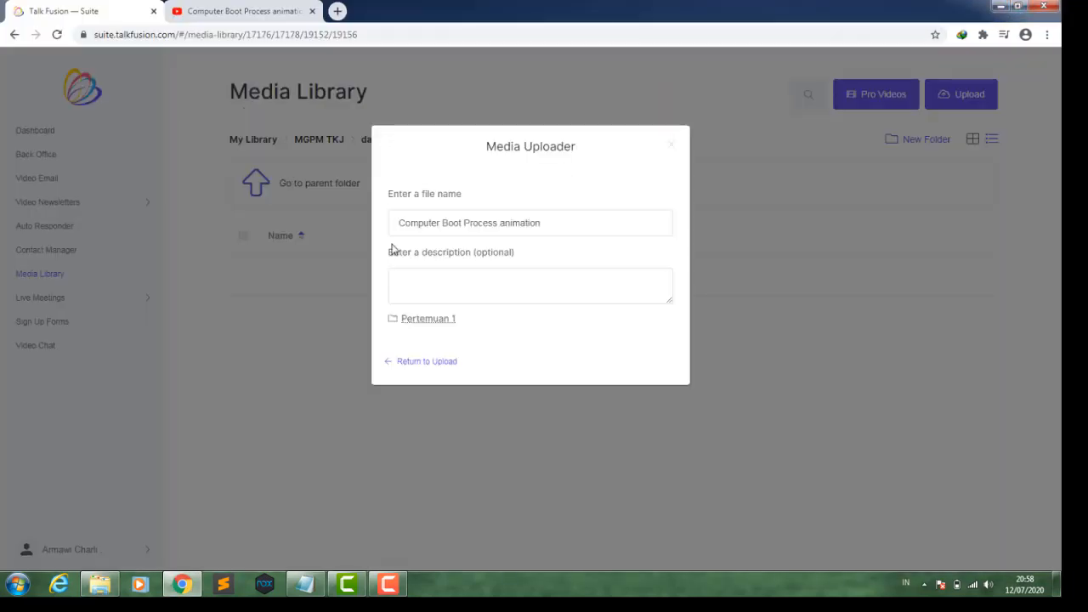
- Rename the uploaded file to komputer dan jaringan dasar POST
click(442, 278)
click(542, 226)
drag(547, 227, 402, 217)
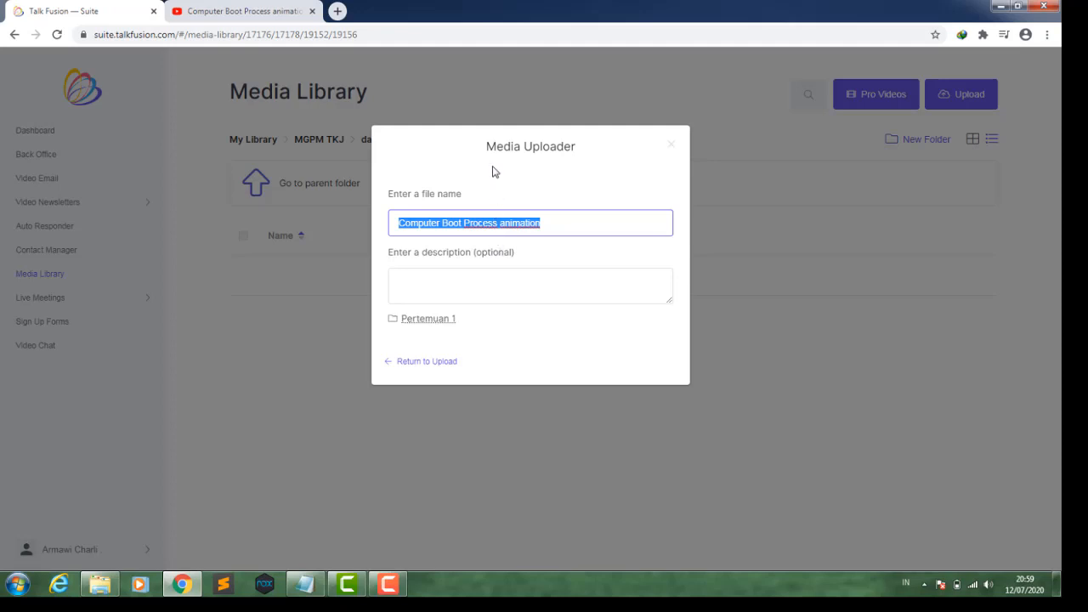
text(ko)
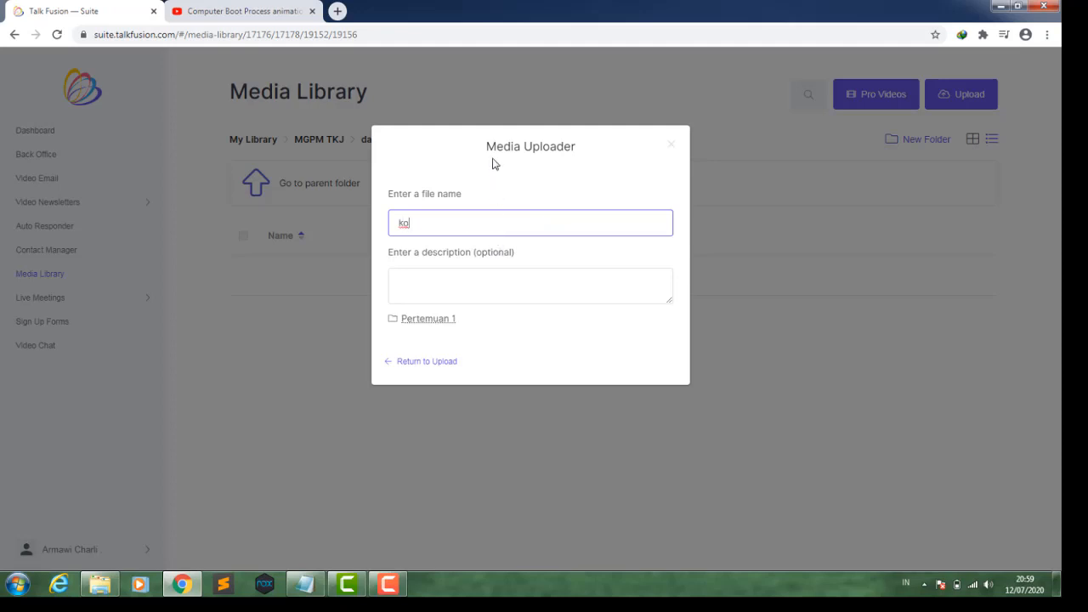
text(mputer d)
text(jaringan dasar)
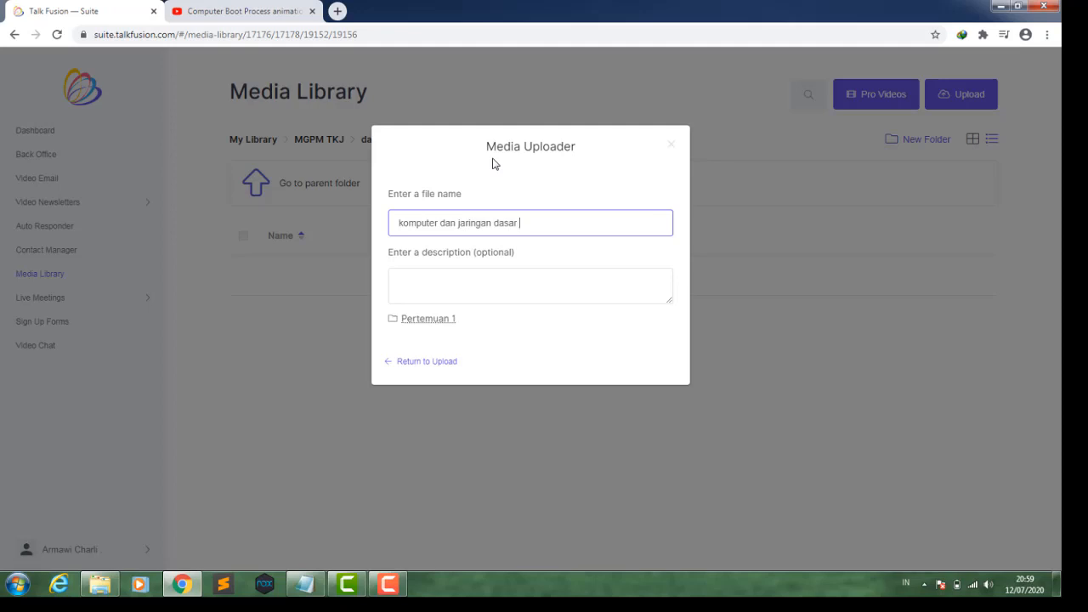
text(POST)
- Copy the file name into the description field, return to the uploader and upload the video
click(450, 288)
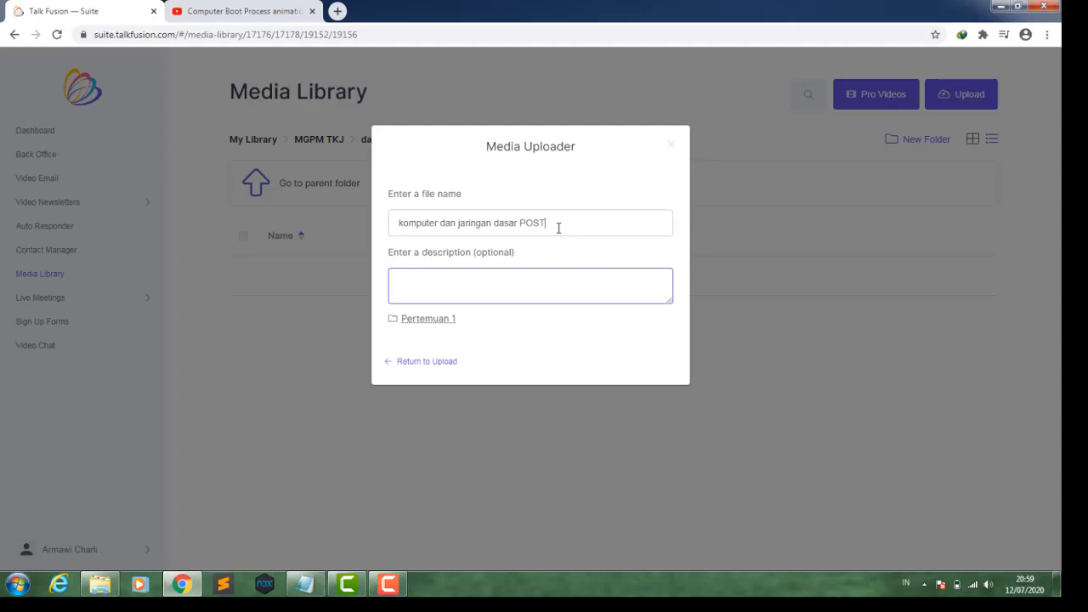
drag(559, 224, 399, 223)
key(ctrl+c)
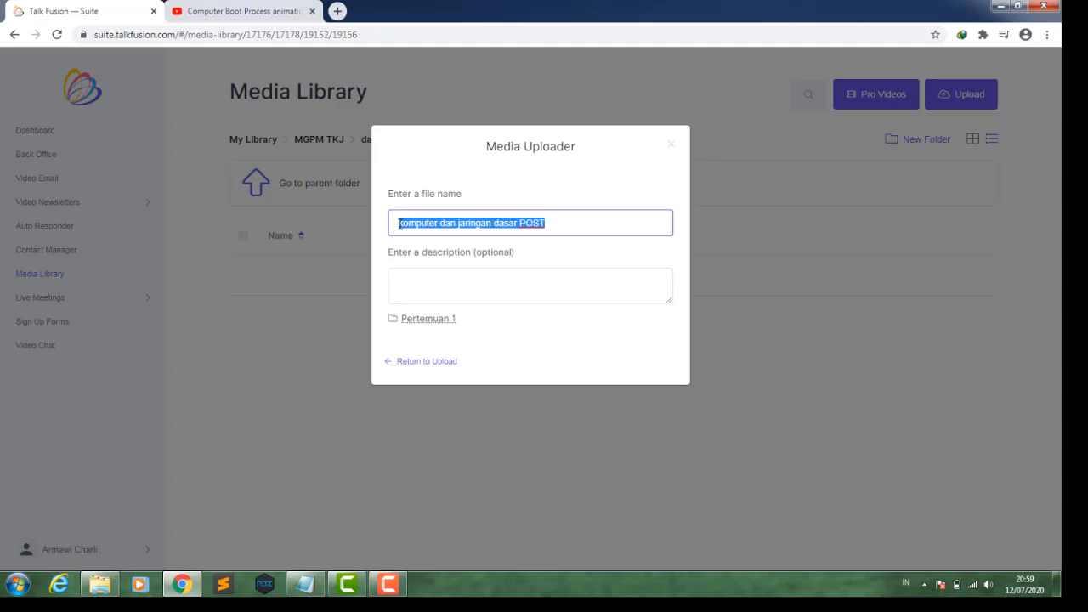
click(416, 297)
key(ctrl+v)
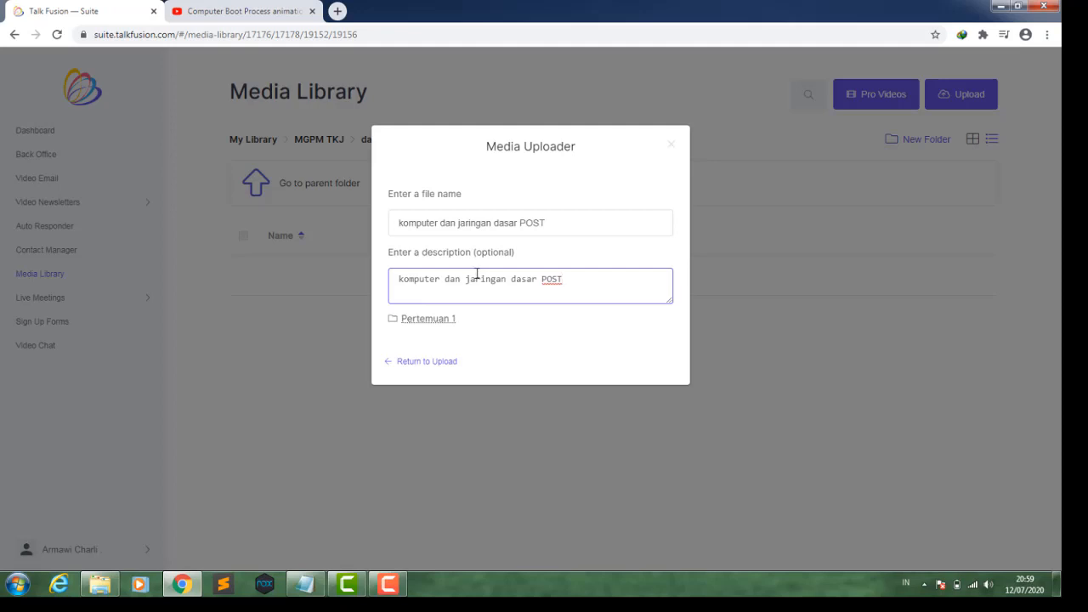
click(442, 361)
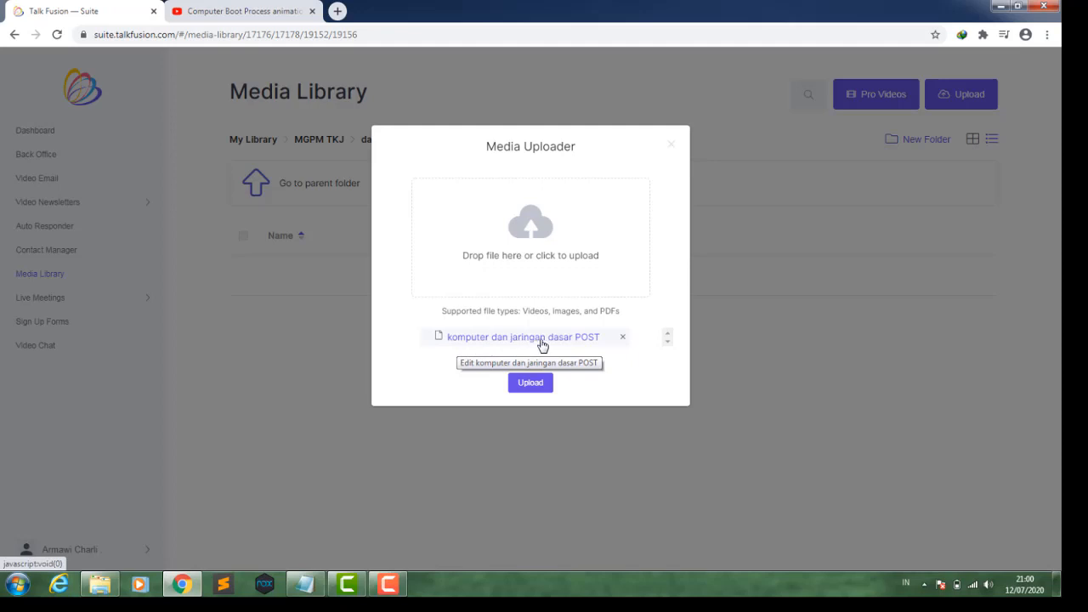
click(527, 384)
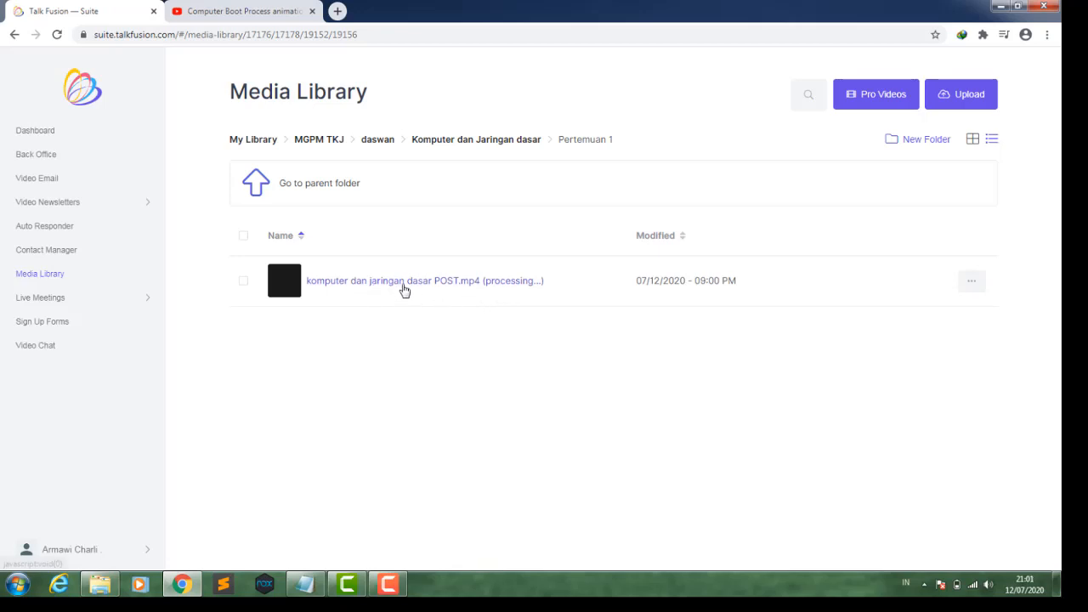
- Open the uploaded video's preview and its options menu, then close both
click(337, 284)
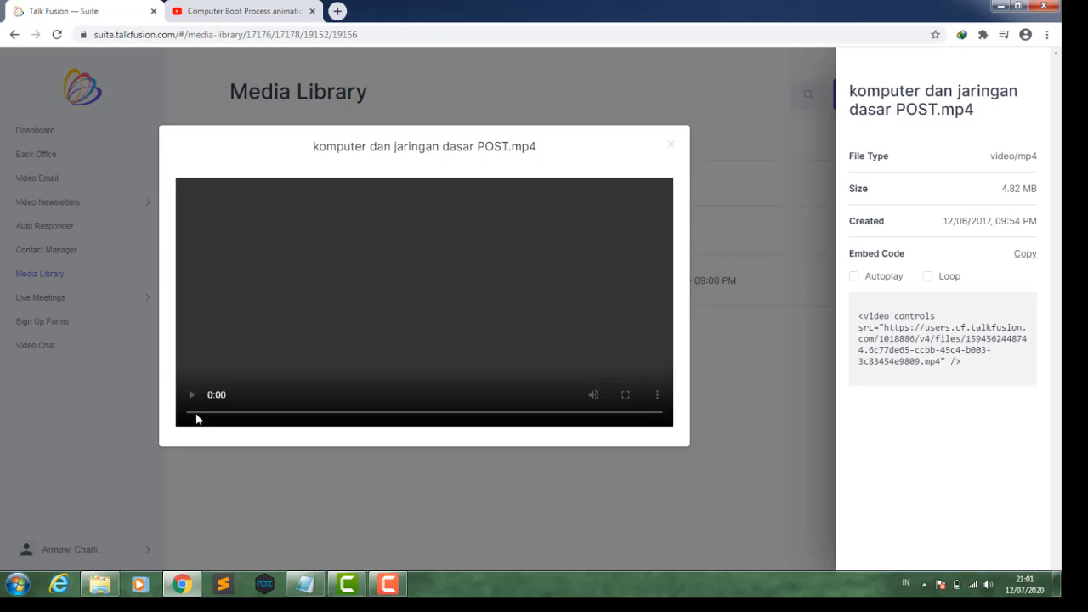
click(673, 146)
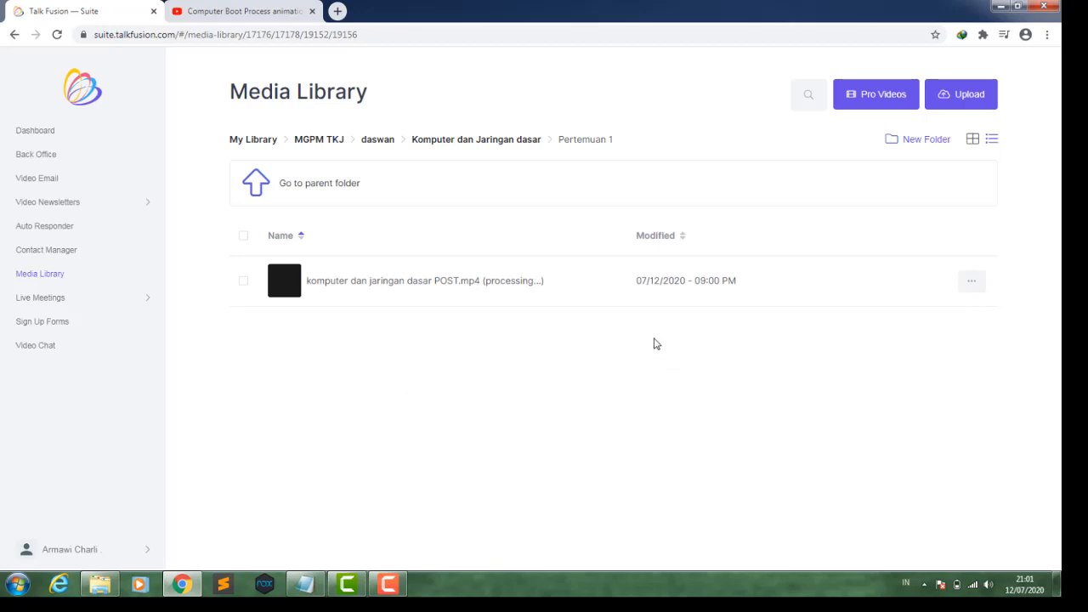
click(972, 284)
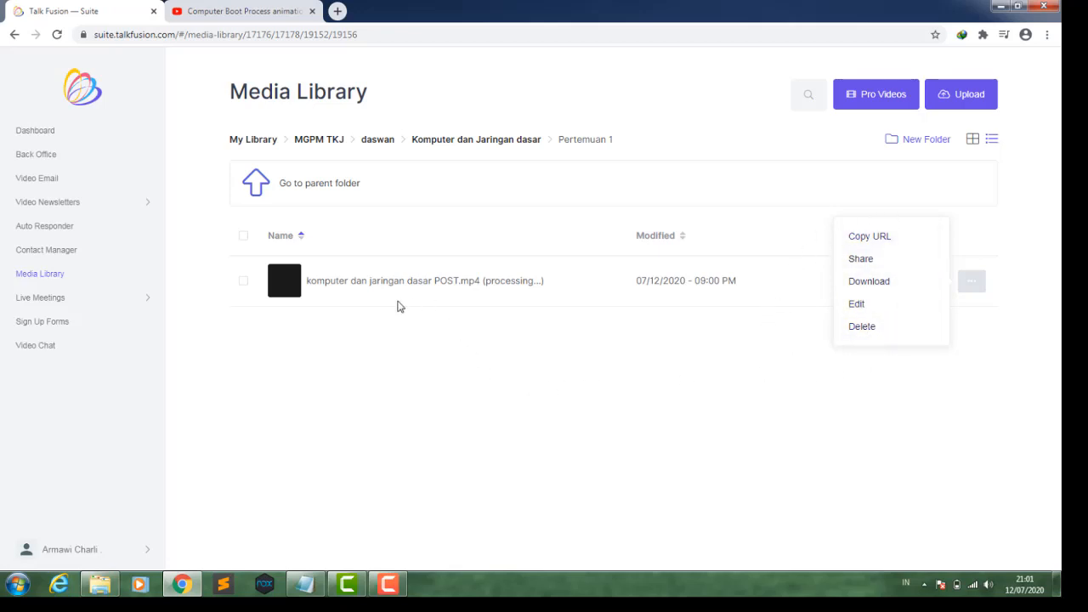
click(729, 361)
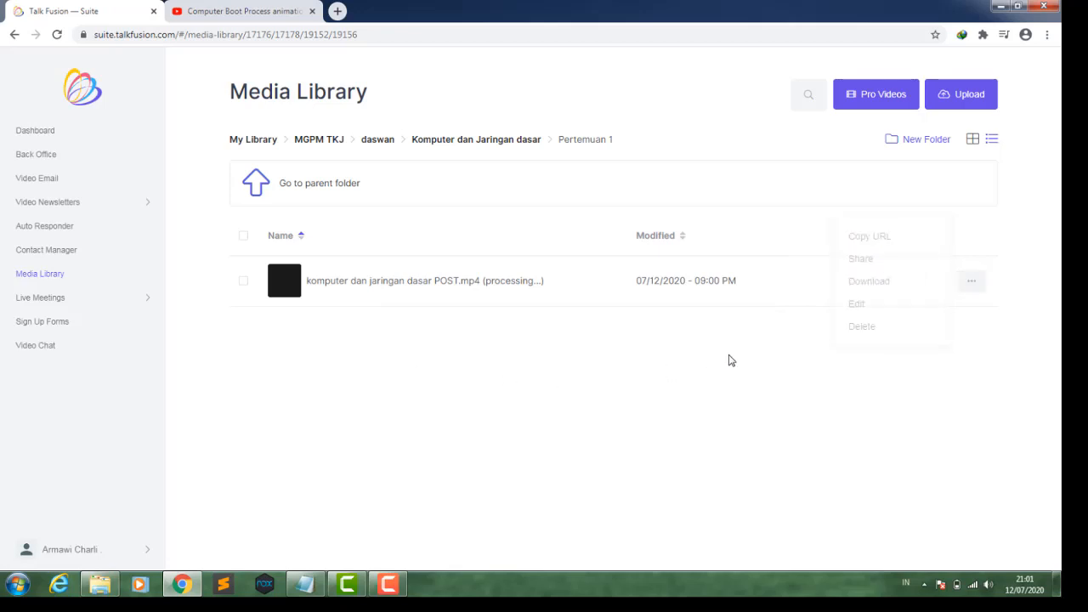
click(972, 284)
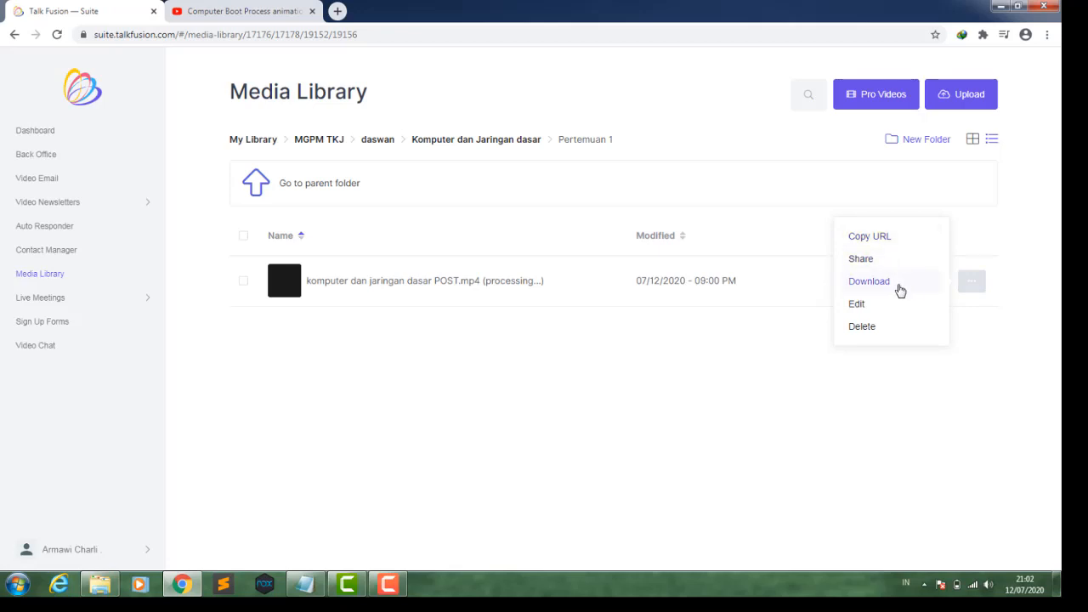
click(678, 367)
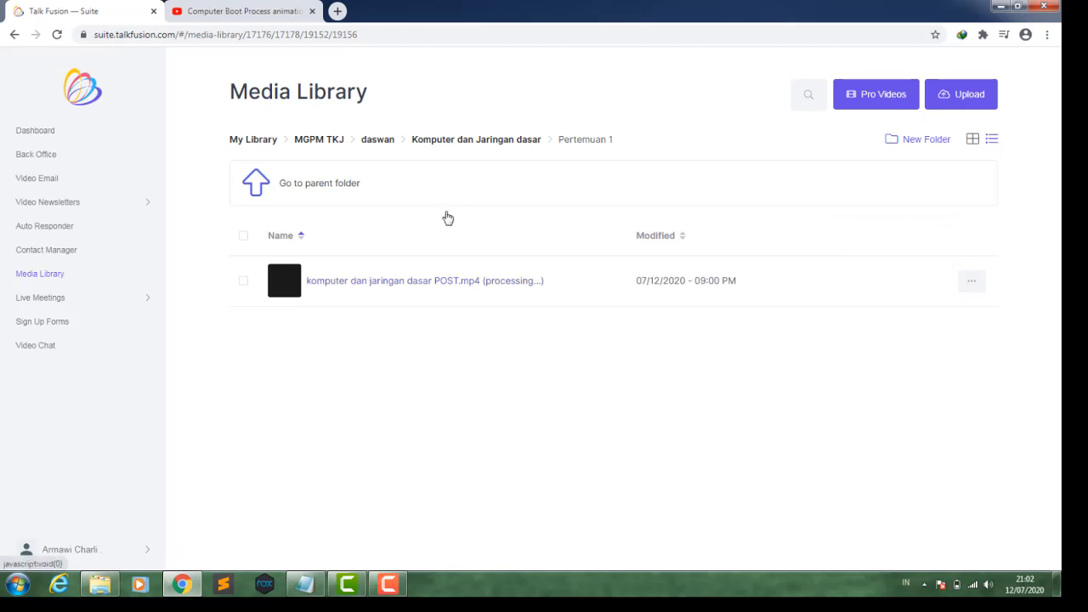
- Reopen the Pertemuan 1 folder and play the uploaded video's preview, then close it
click(477, 148)
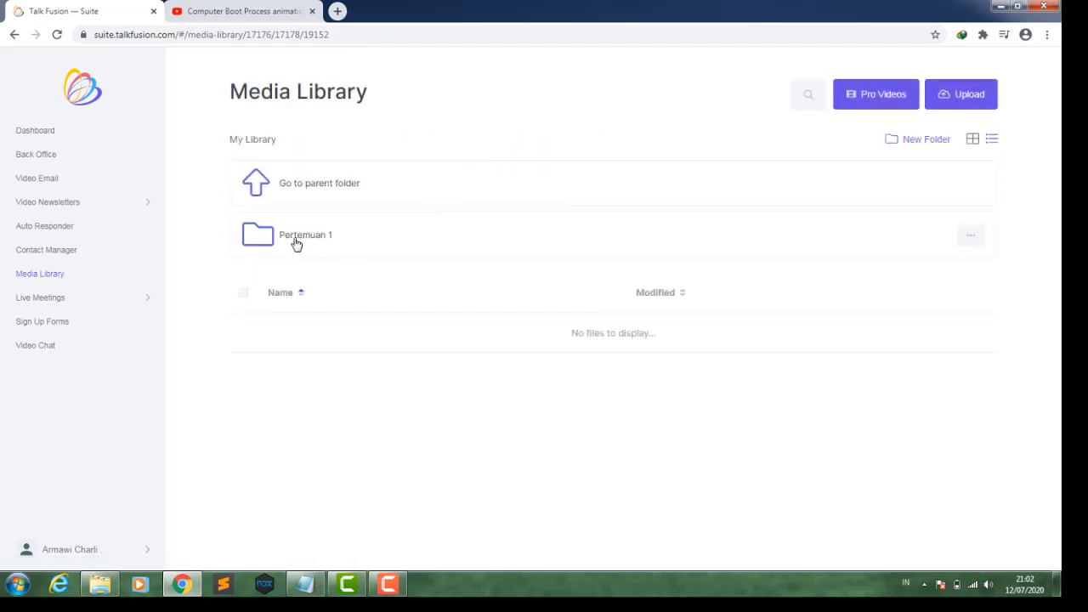
click(296, 244)
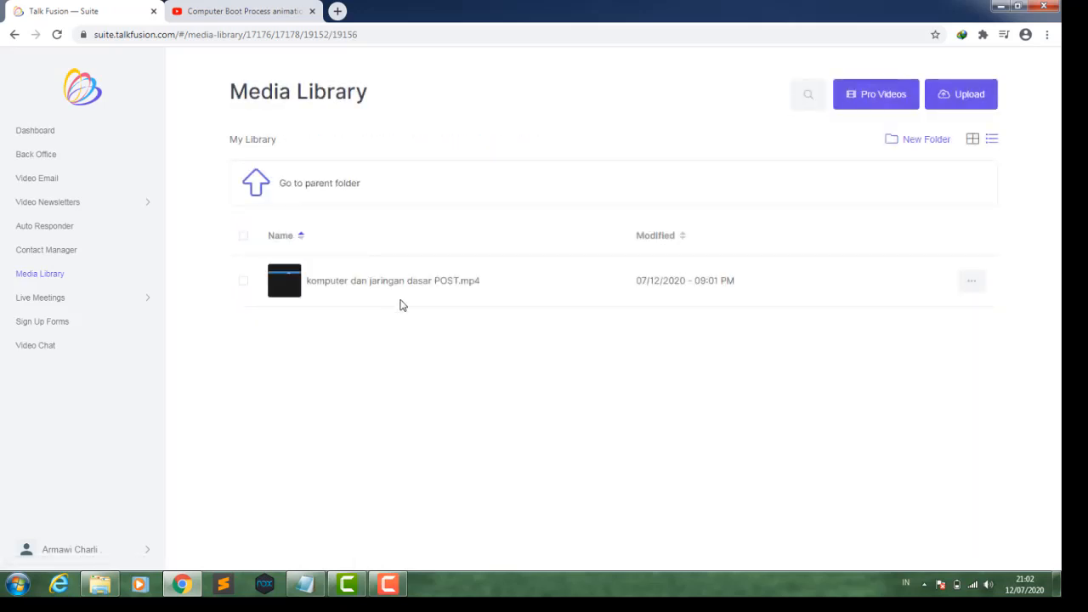
click(336, 285)
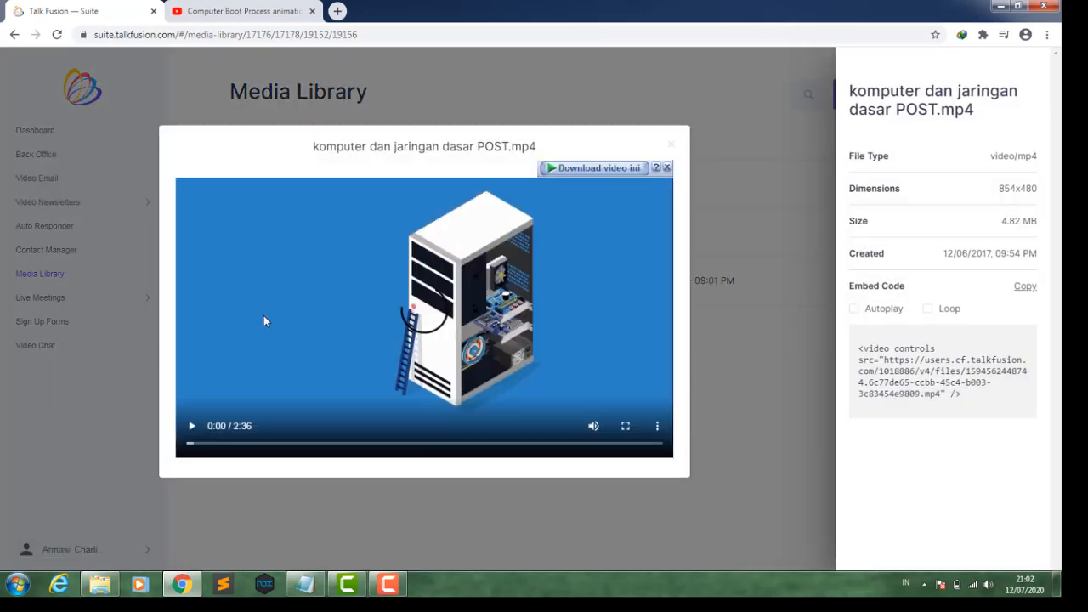
click(193, 428)
click(192, 427)
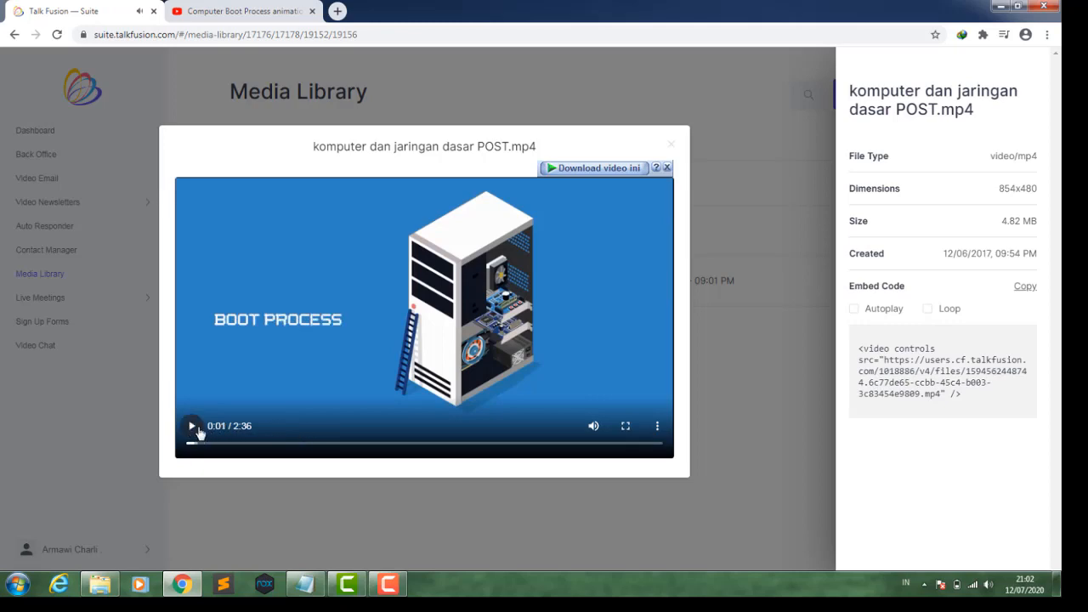
click(671, 145)
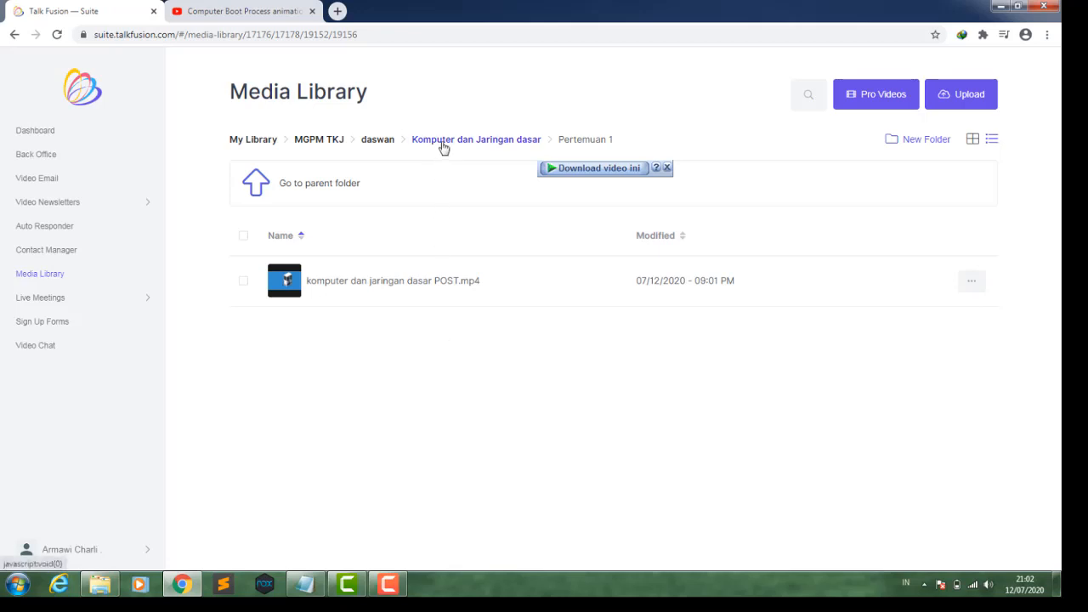
- Close the download bar and open the Contact Manager's groups list, dismissing the Windows colour-scheme prompt
click(666, 168)
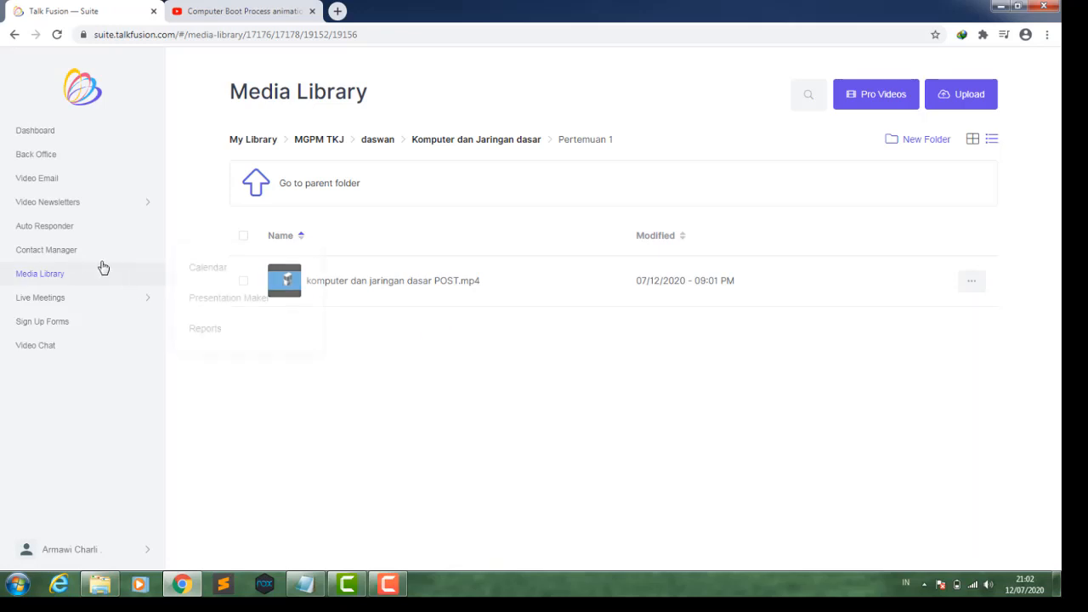
click(61, 254)
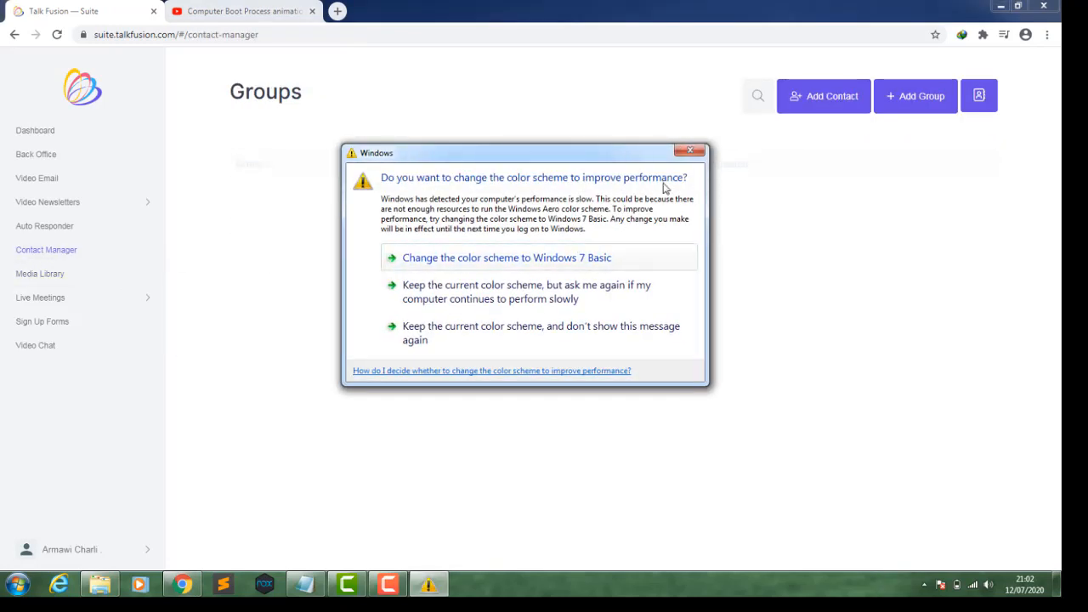
click(692, 152)
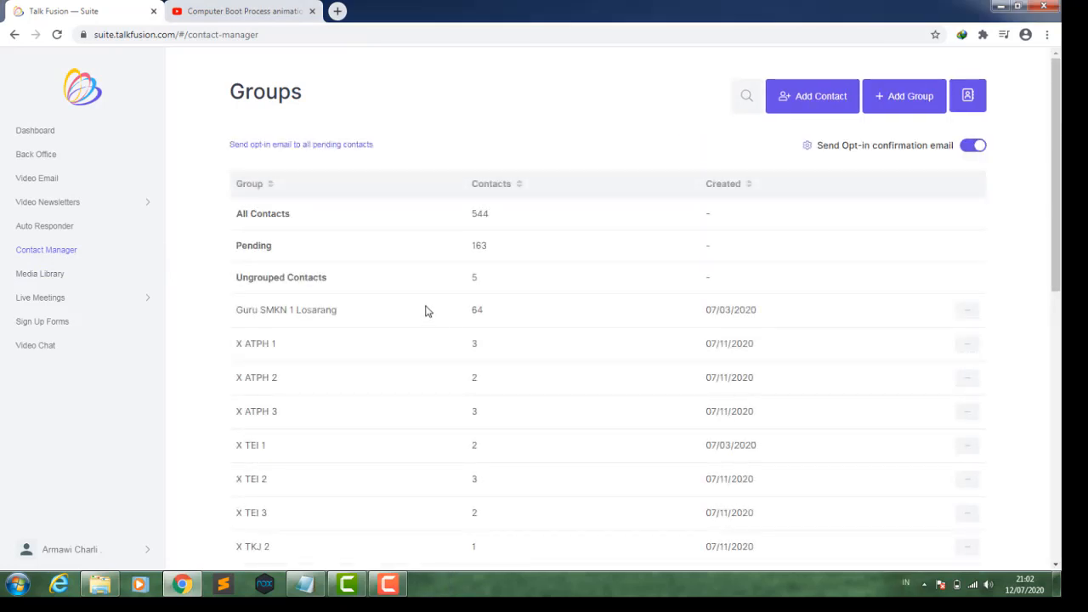
scroll(425, 309, down, 1)
scroll(425, 309, up, 1)
- Search the contact groups for tkj, then clear the search
click(746, 101)
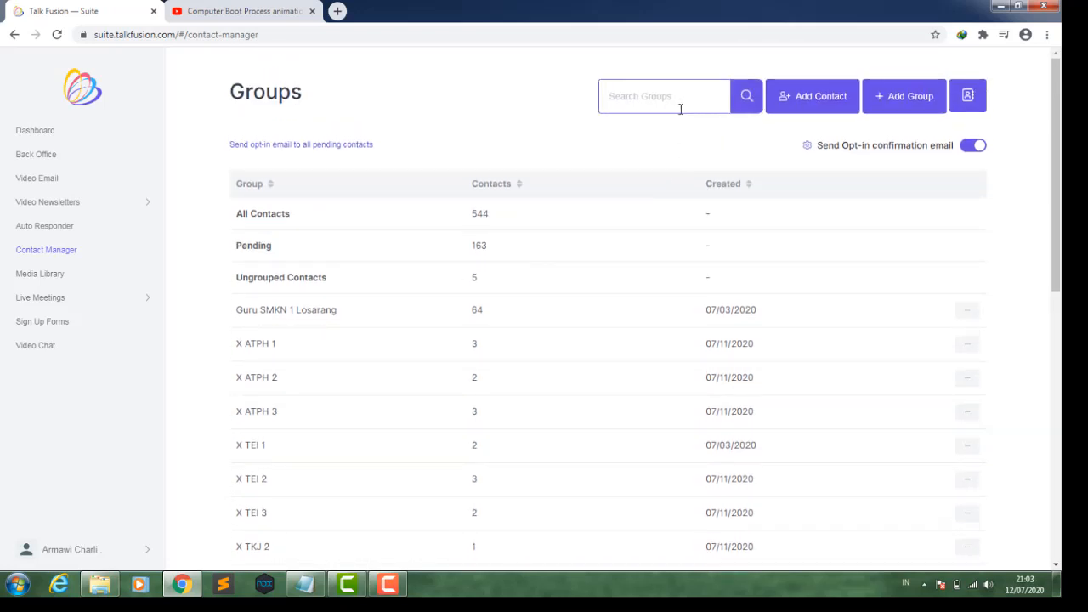
text(tkj)
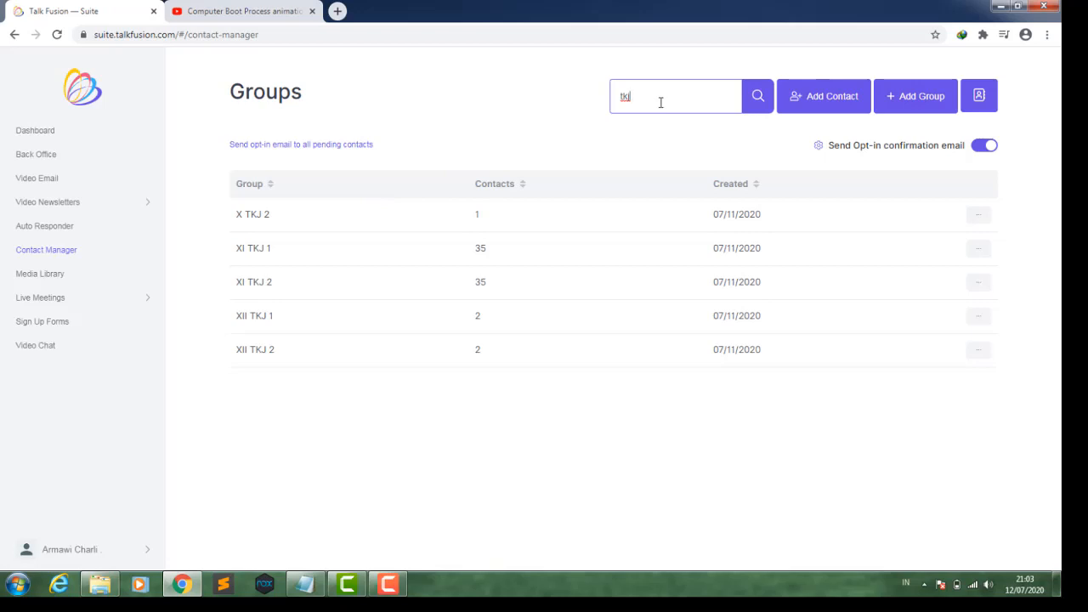
key(BackSpace)
key(BackSpace)
key(BackSpace)
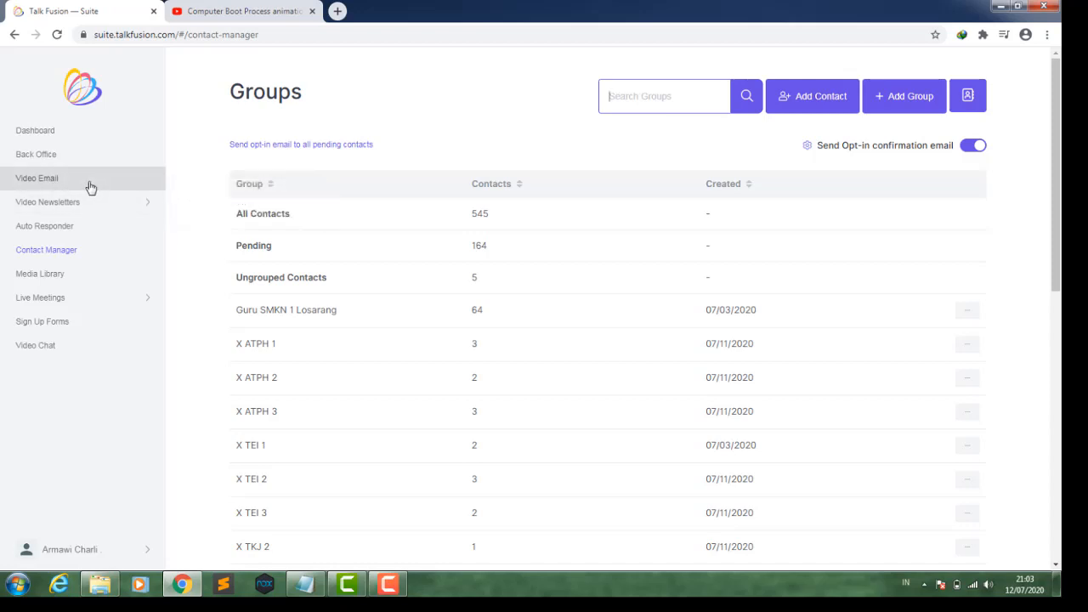
- Open Video Email, dismiss the Windows prompt and start creating a new video email
mouse_move(86, 205)
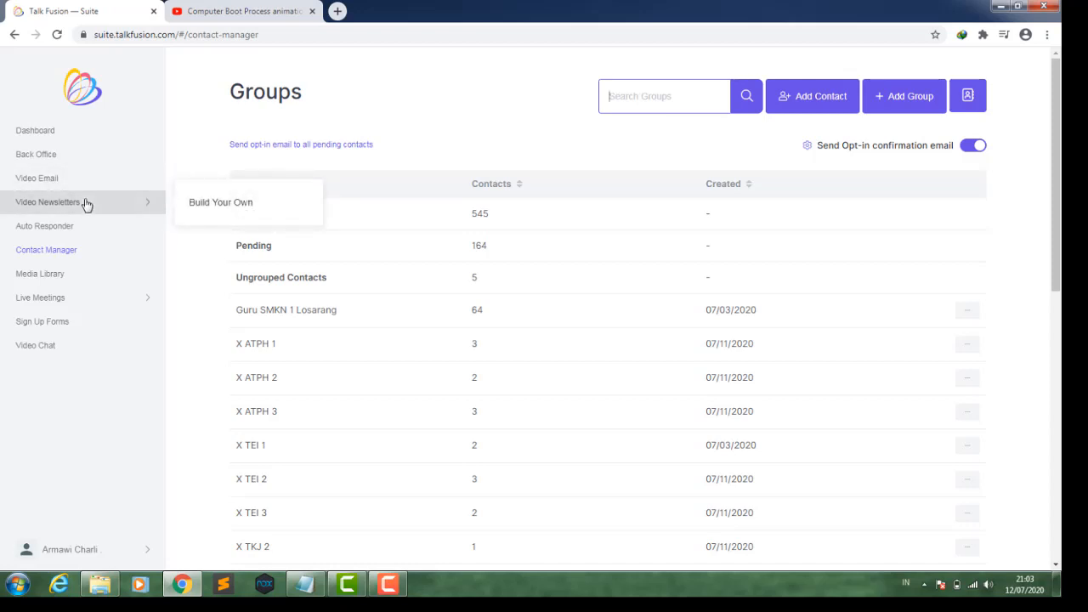
mouse_move(80, 304)
click(74, 183)
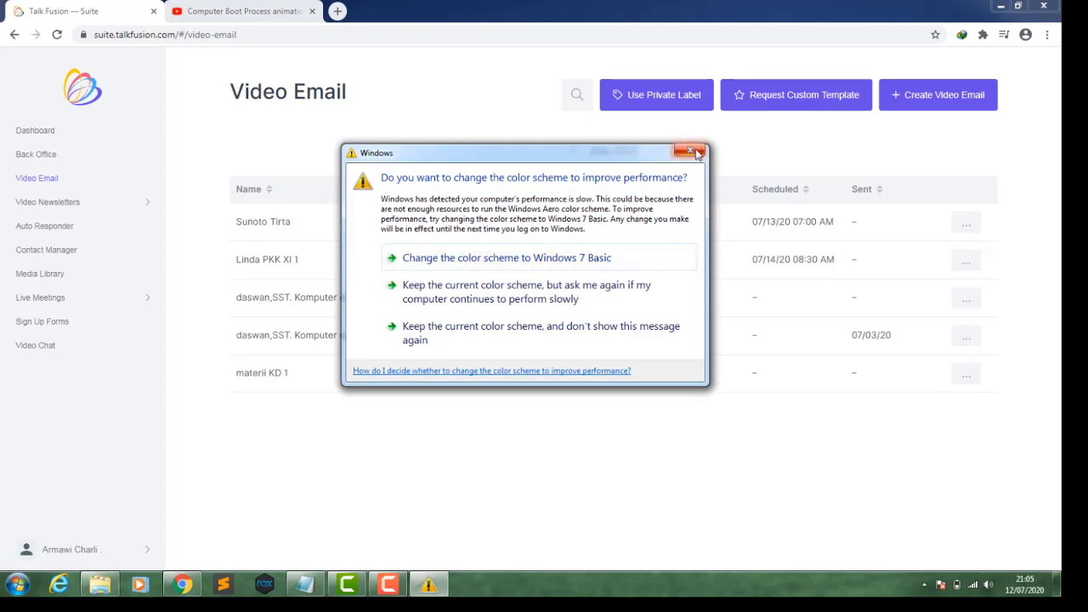
click(691, 151)
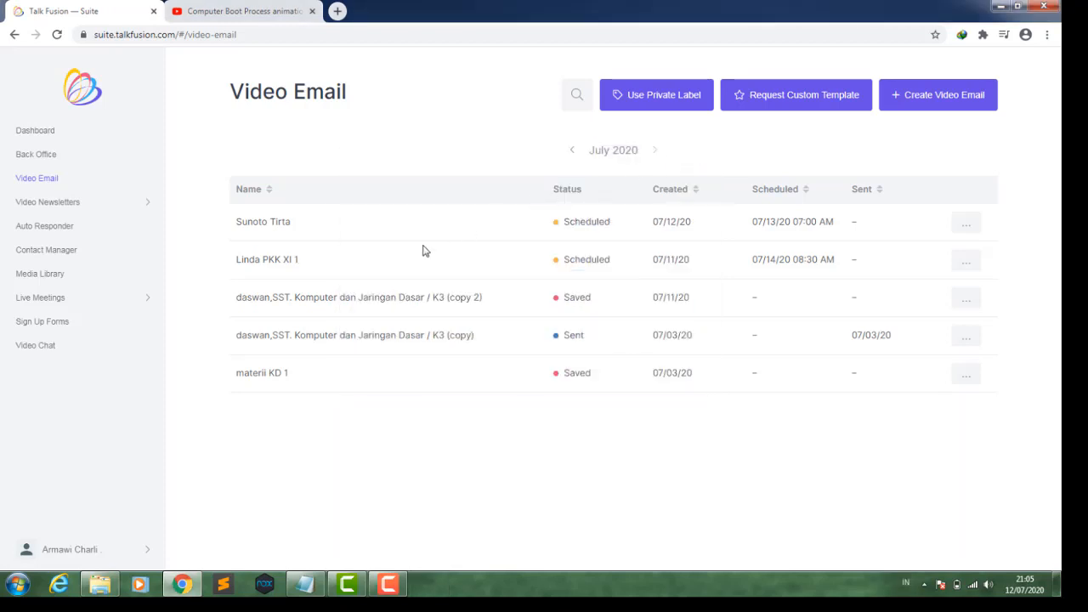
click(910, 100)
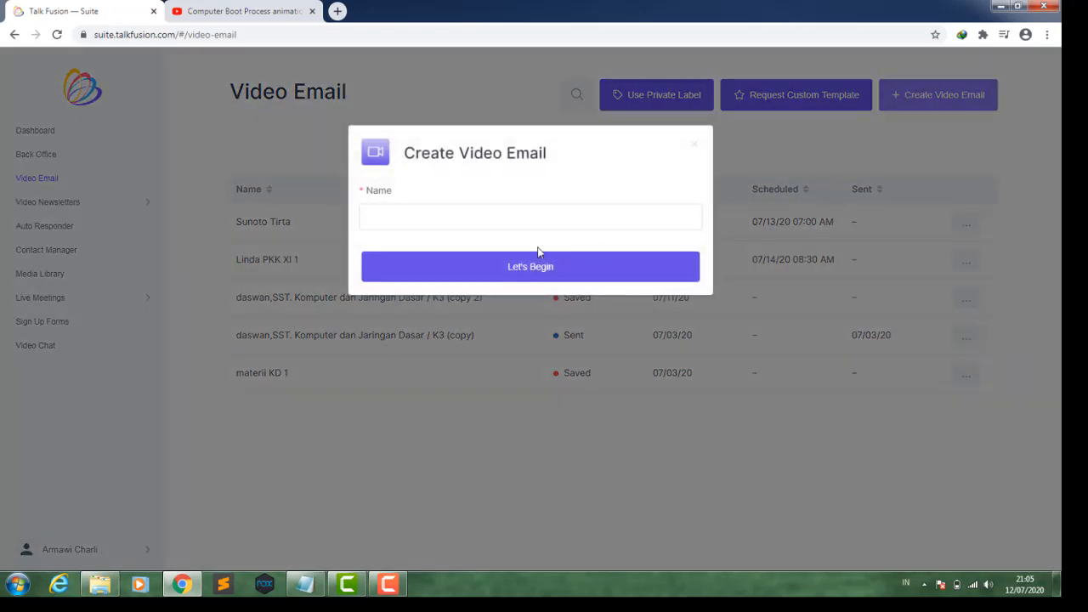
- Name the video email with the teacher's name and title followed by komputer dan jaringan dasar POSt X TKJ 2 pertemuan 1
click(405, 215)
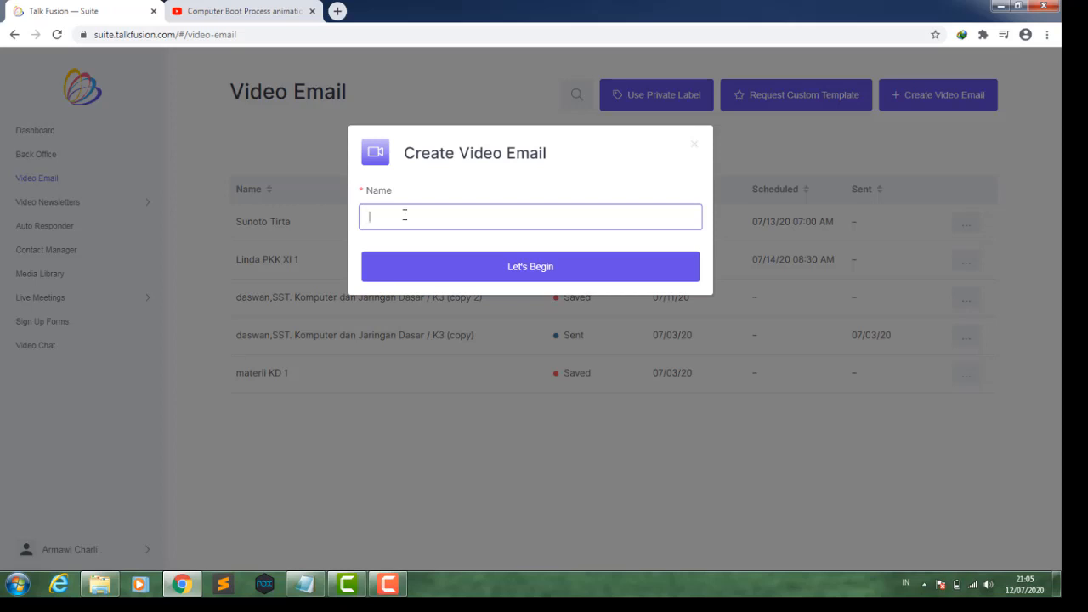
text(Daswan,SST.)
text(komputer)
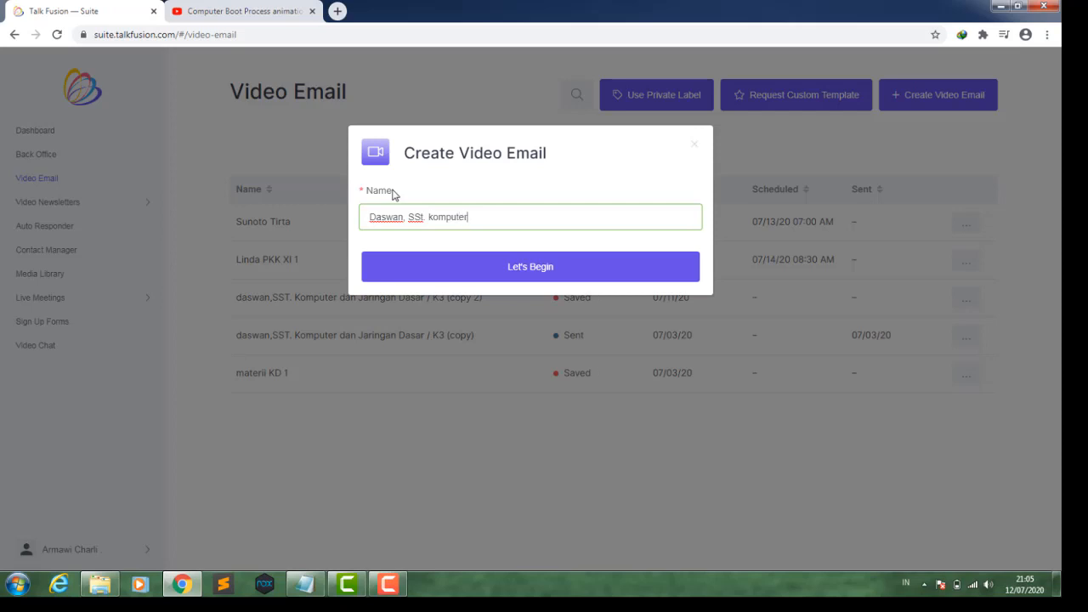
text( dan jaringan dasar)
text(POSt)
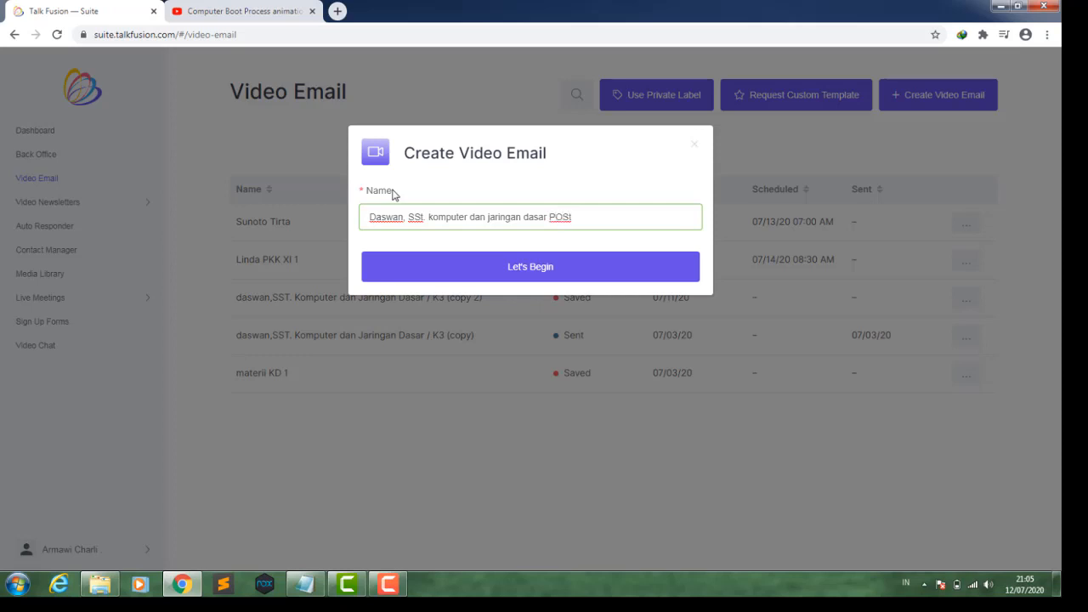
text(X TKJ 2 pertemuan 1)
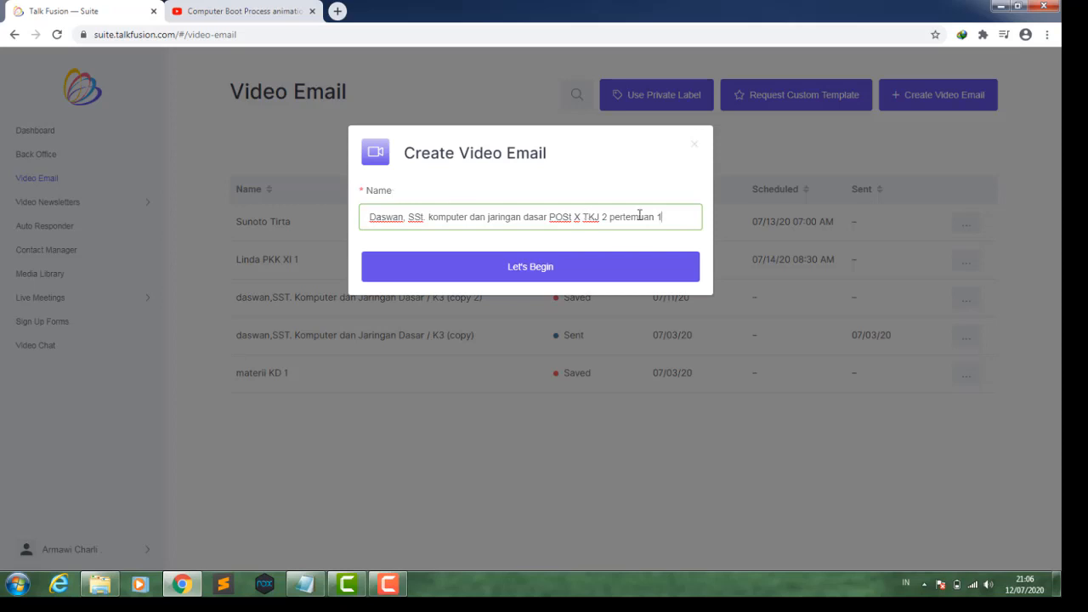
- Copy the whole video email name and begin the campaign
drag(663, 217, 363, 222)
key(ctrl+c)
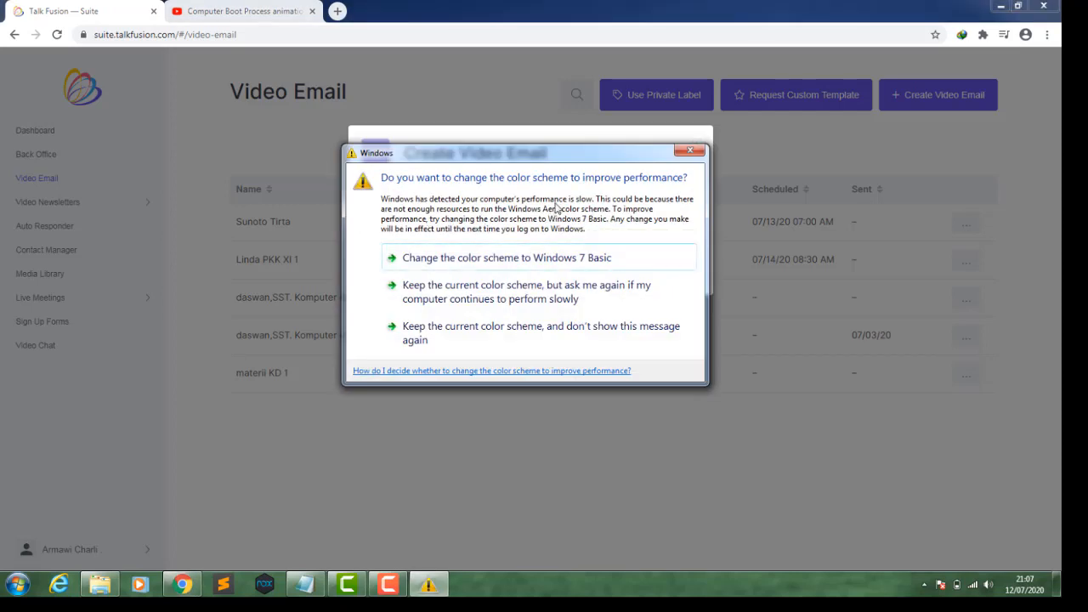
click(690, 153)
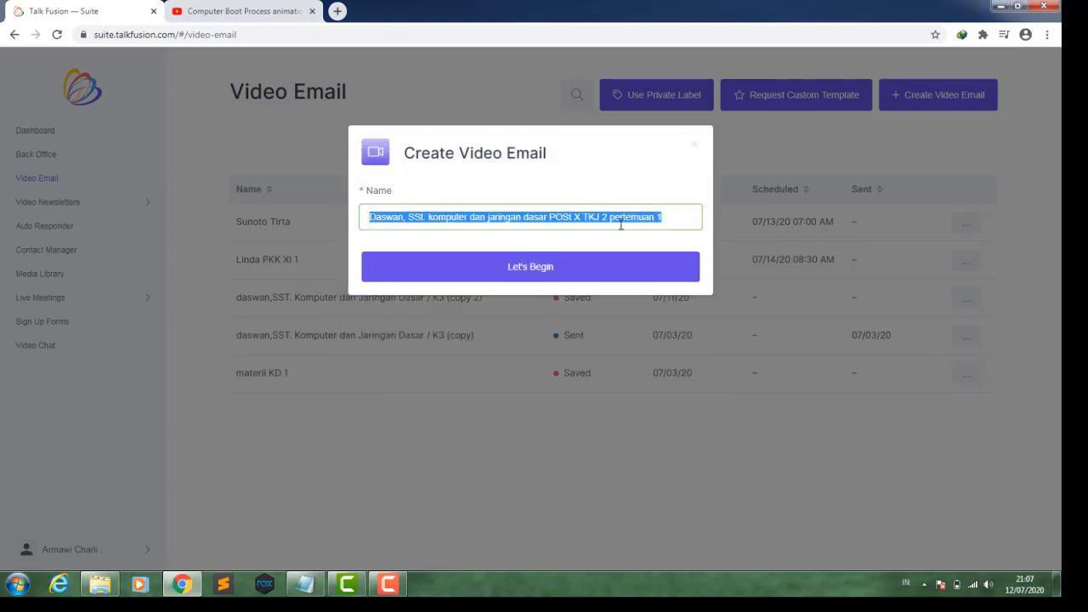
right_click(624, 220)
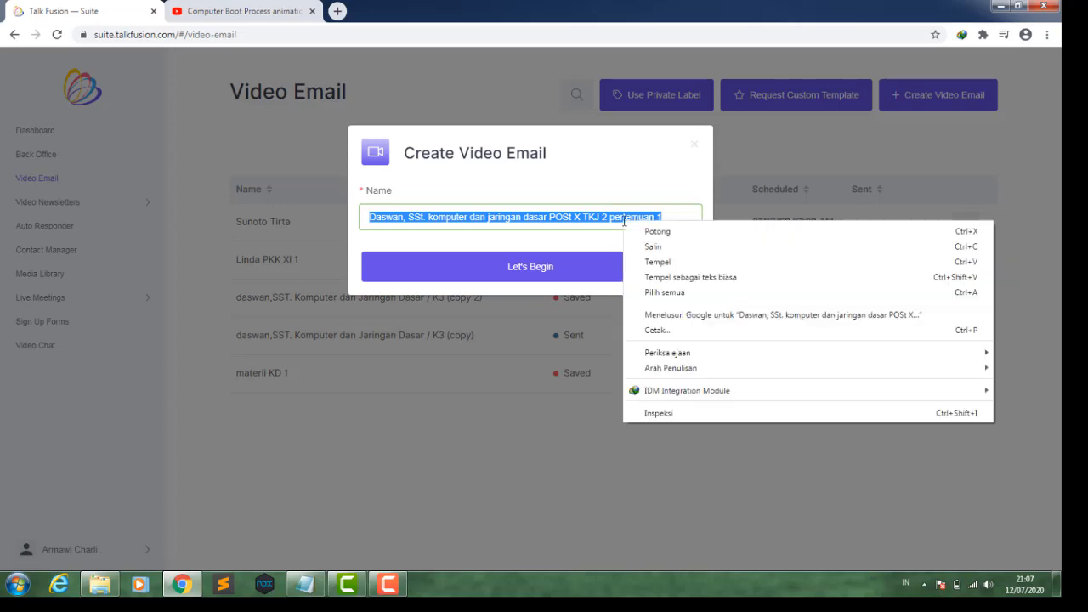
click(644, 246)
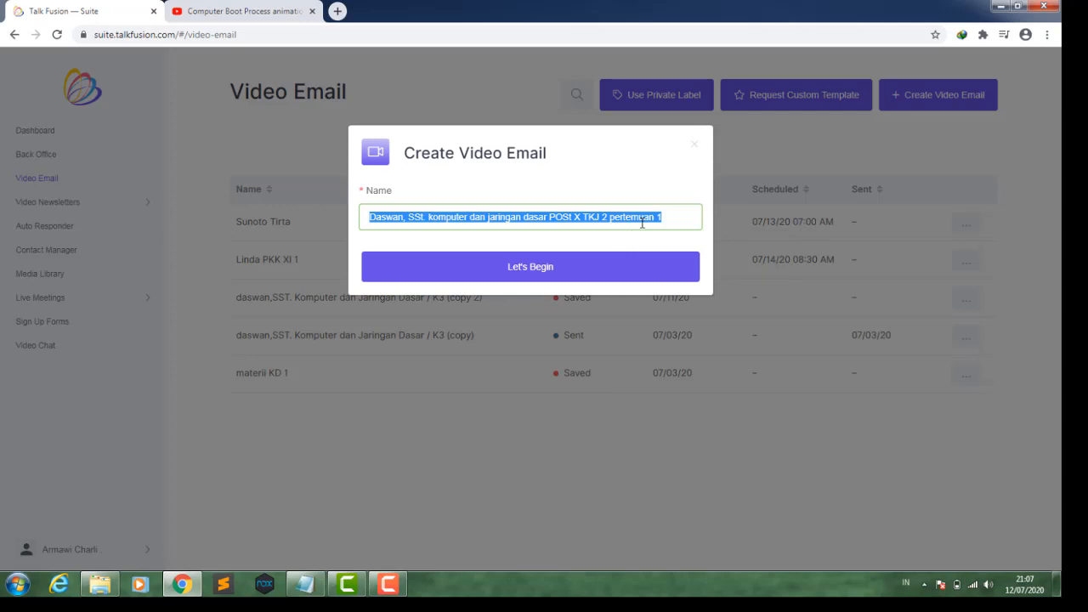
click(583, 267)
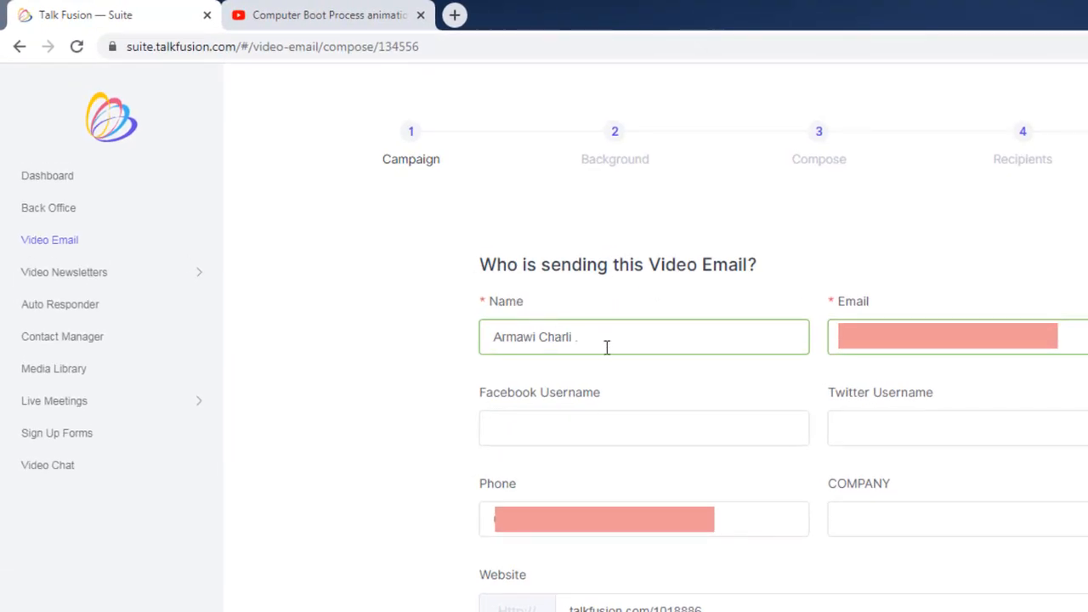
- Replace the sender name with the teacher's name and SST title
drag(608, 345, 489, 338)
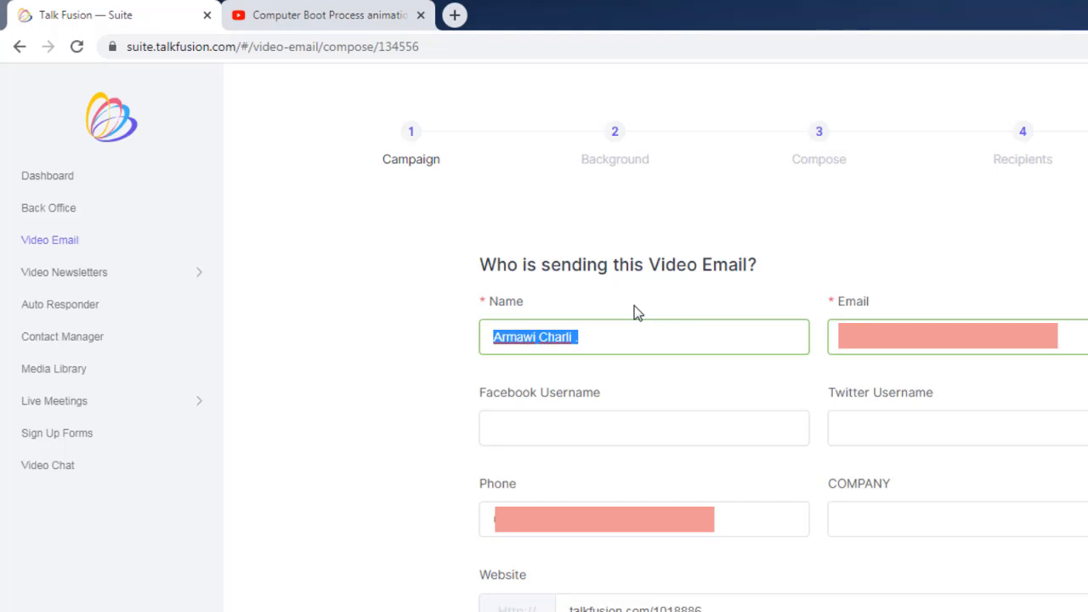
text(D)
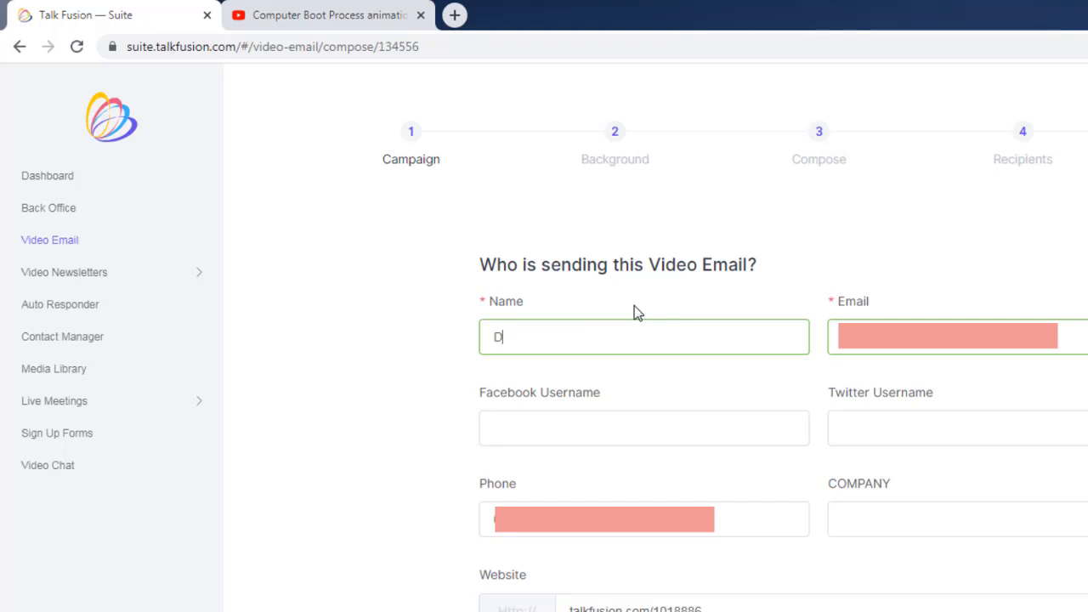
text(aswan, SST)
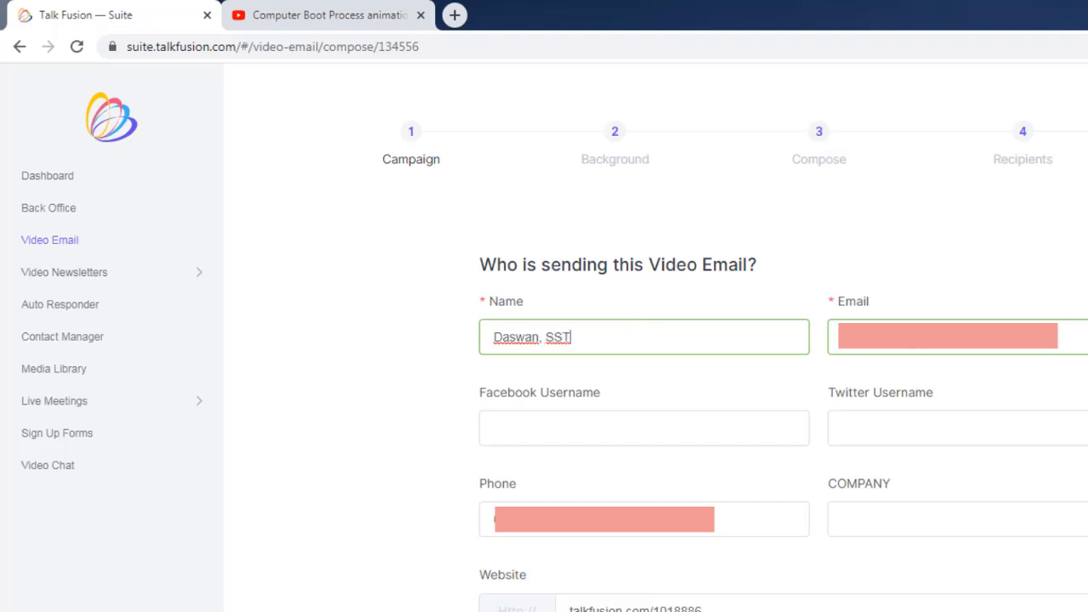
- Paste the copied name into the subject line, append tgl 13/7/2020 and continue to the next stage
click(944, 338)
drag(603, 524, 483, 524)
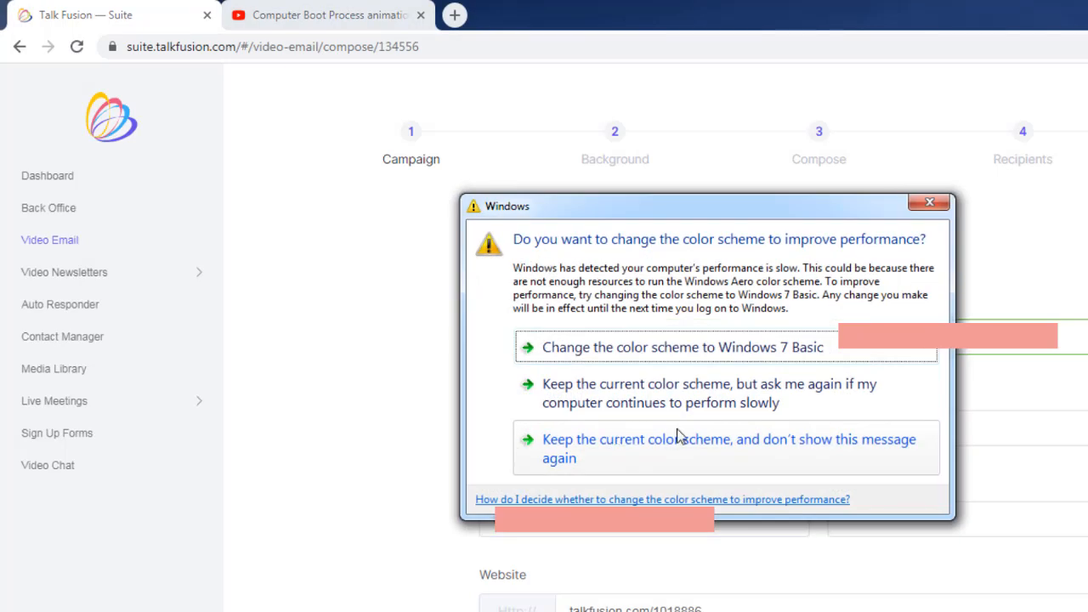
scroll(583, 517, down, 2)
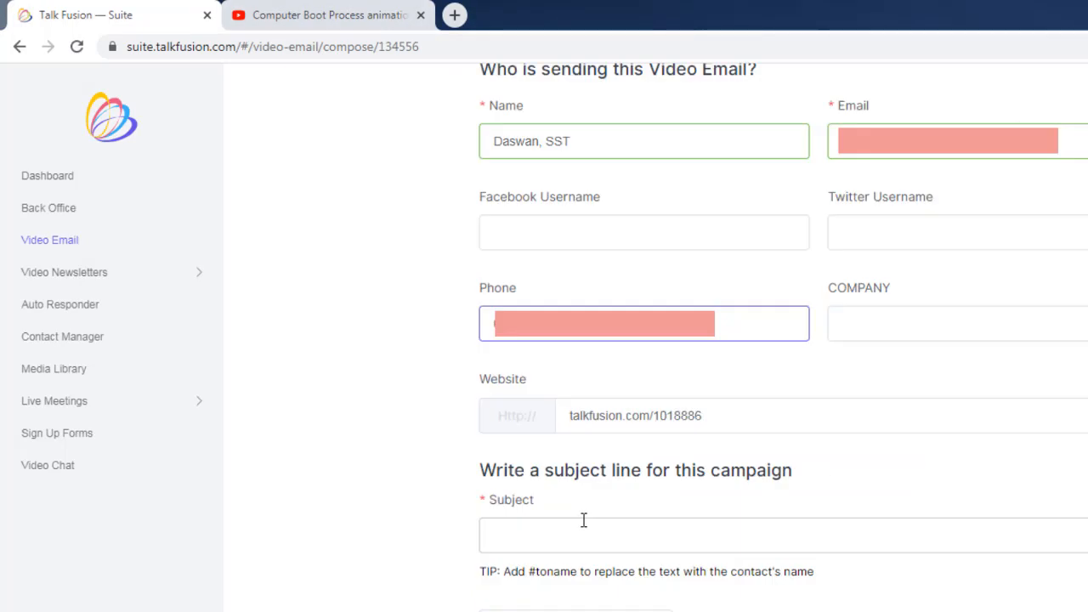
click(579, 527)
key(ctrl+v)
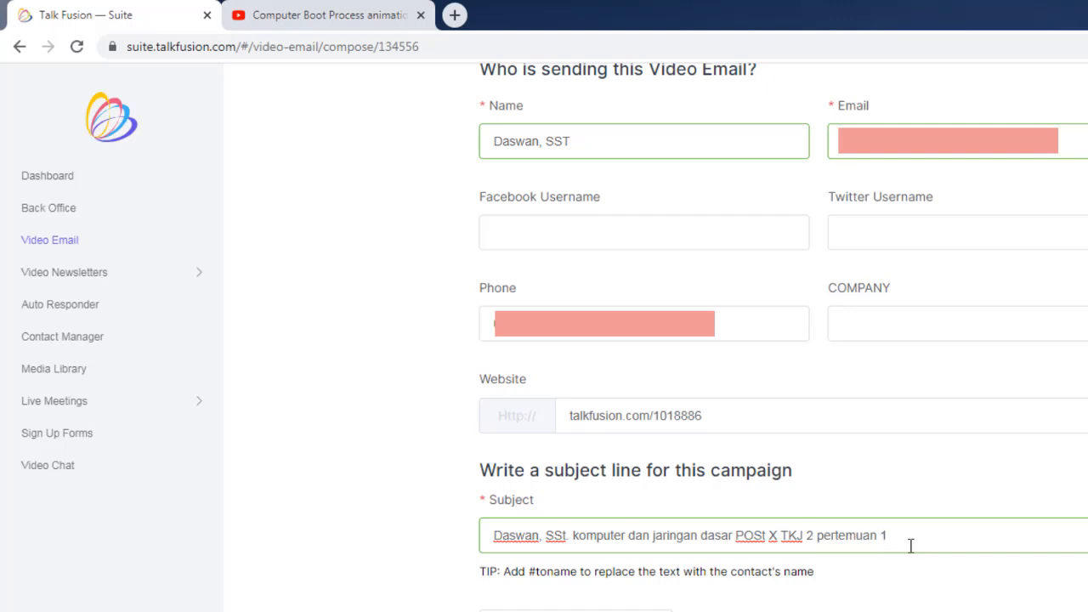
text(tgl)
text(13/)
text(7/2020)
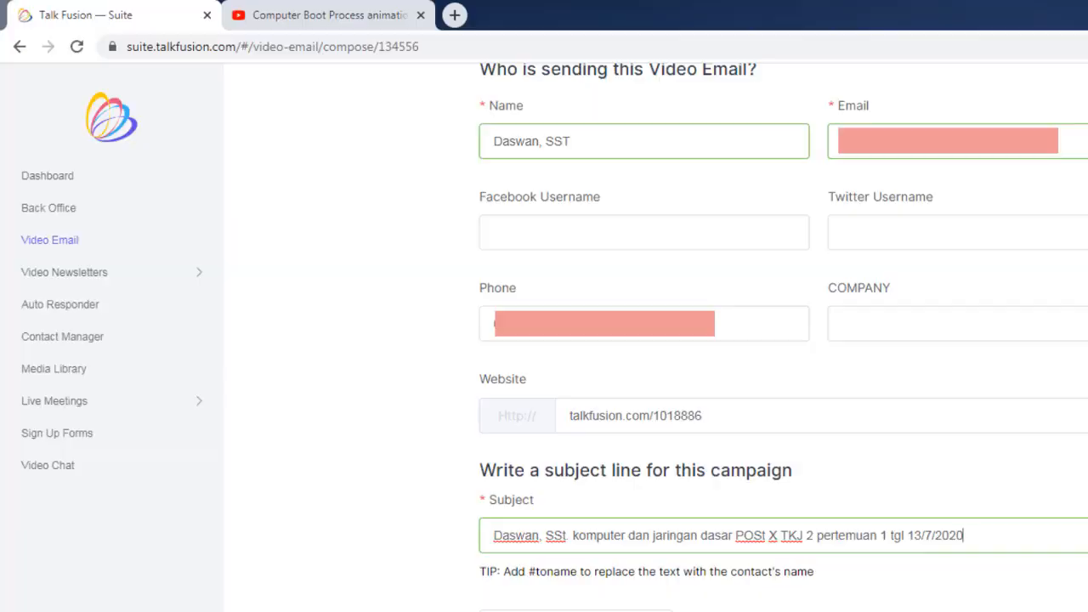
click(984, 170)
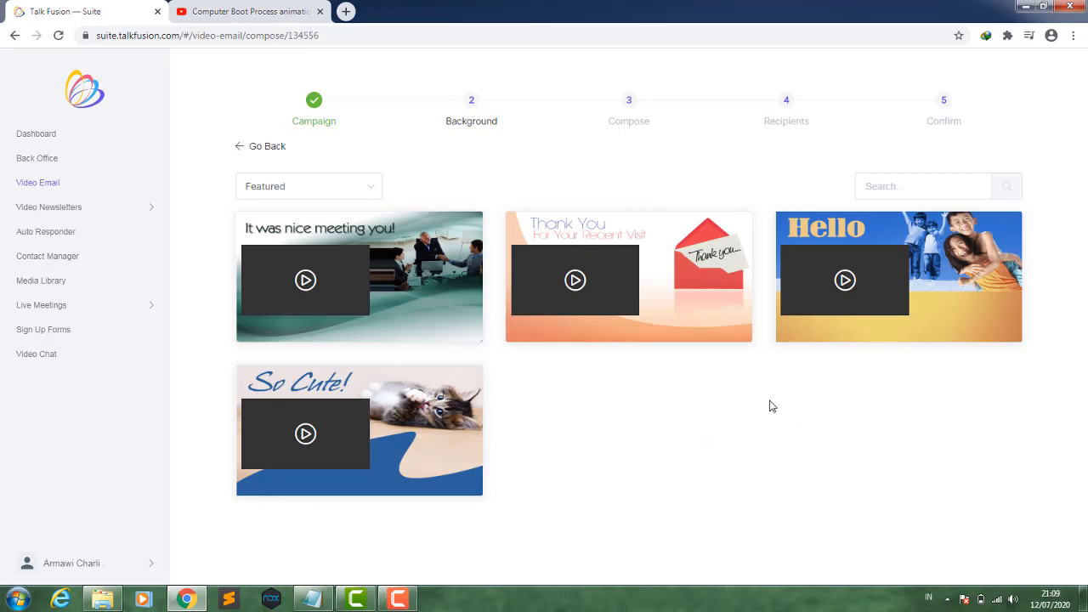
- Filter backgrounds to Custom Templates and select the SMK NEGERI 1 LOSARANG template
click(340, 191)
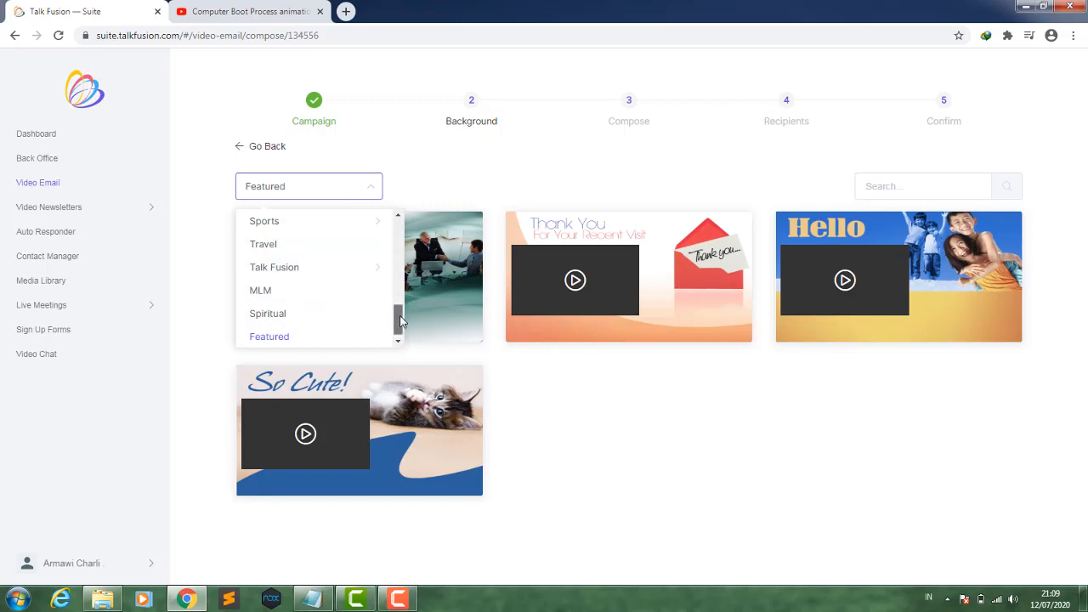
drag(400, 321, 397, 232)
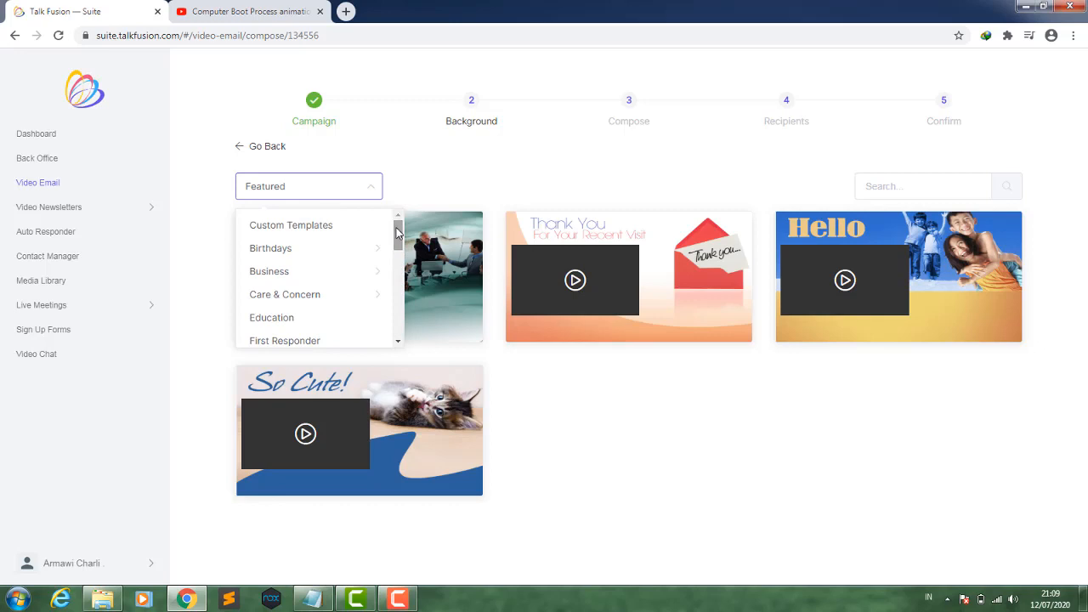
click(306, 226)
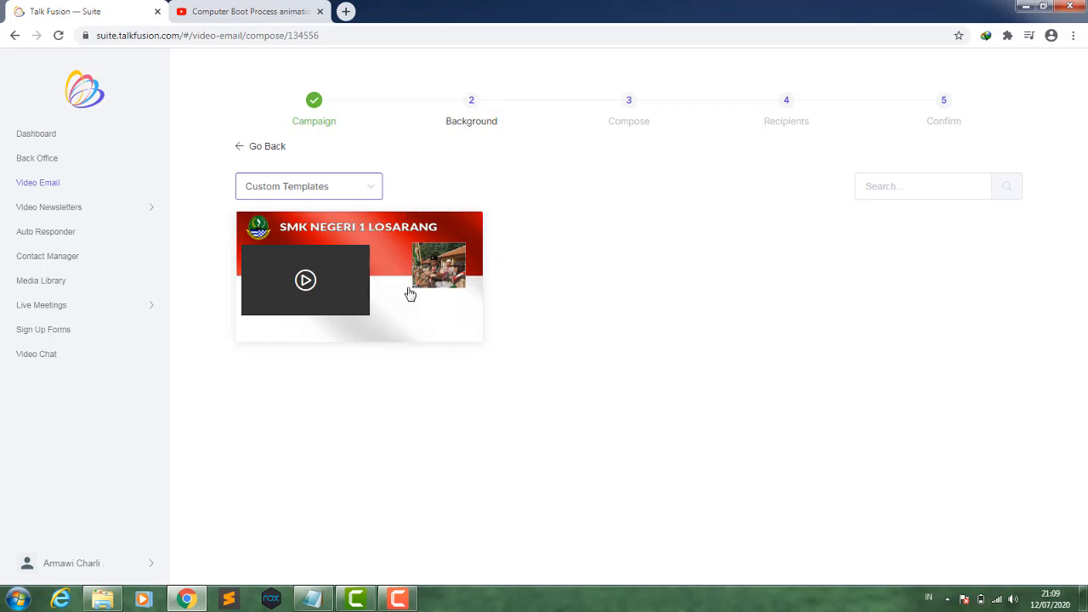
click(387, 256)
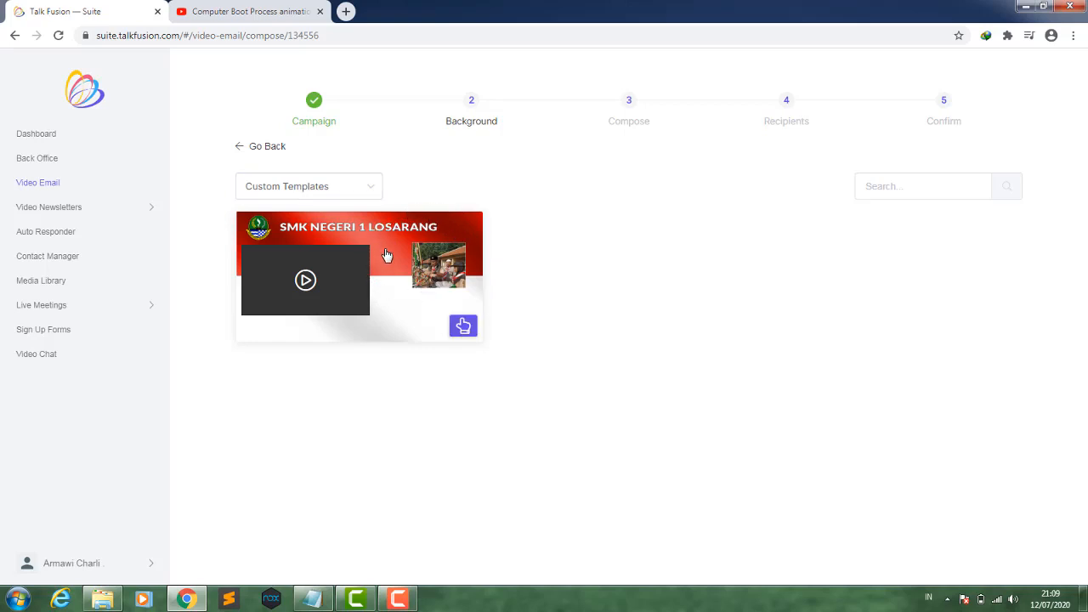
click(462, 328)
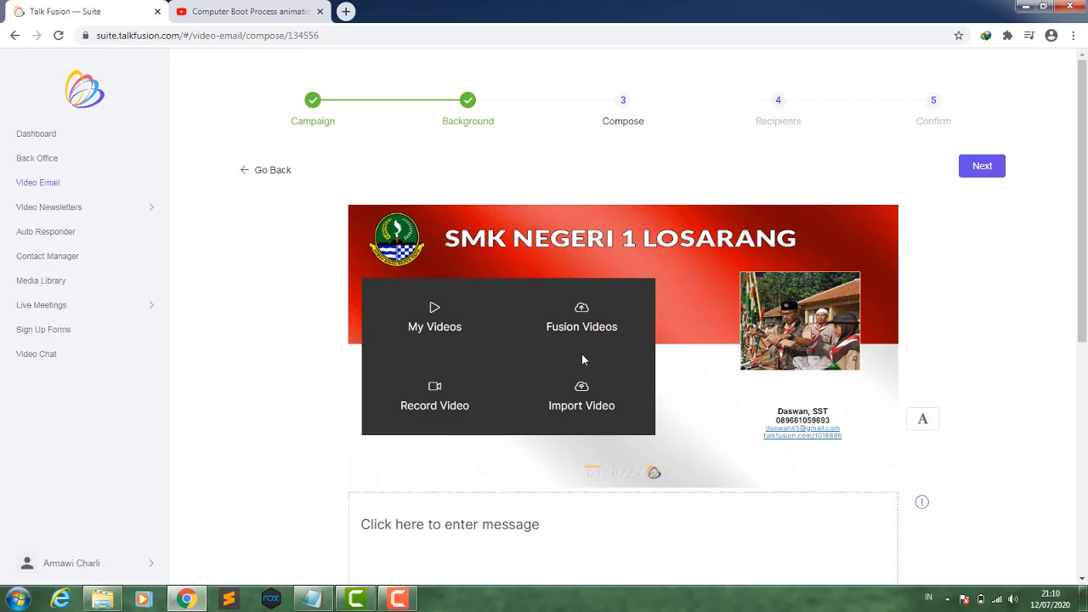
- Open My Videos in the media library and navigate to the MGPM TKJ > daswan > Komputer dan Jaringan > Pertemuan 1 folder
click(434, 319)
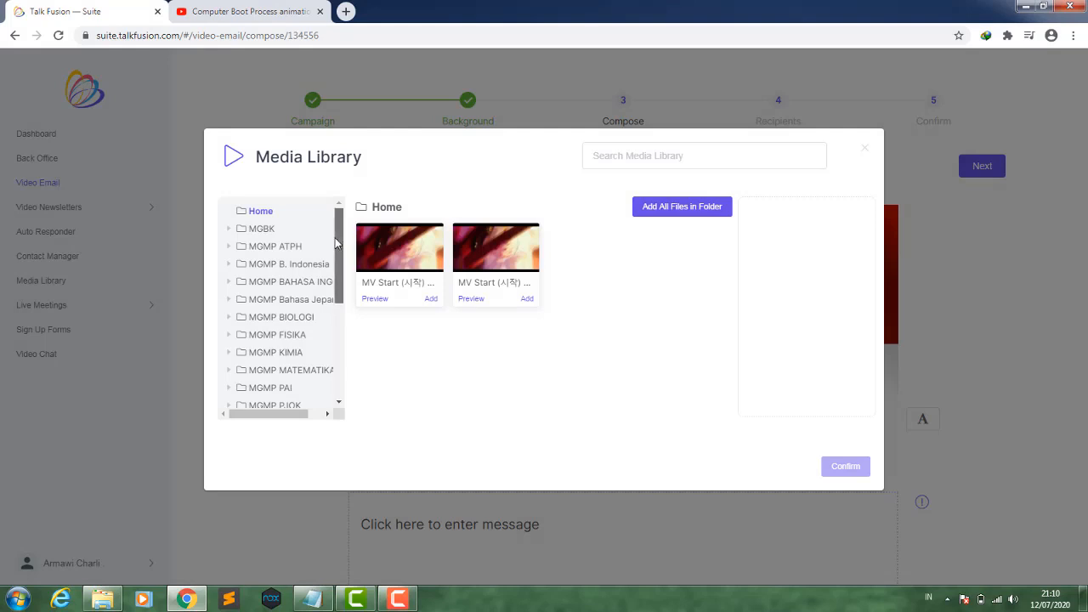
drag(334, 244, 337, 351)
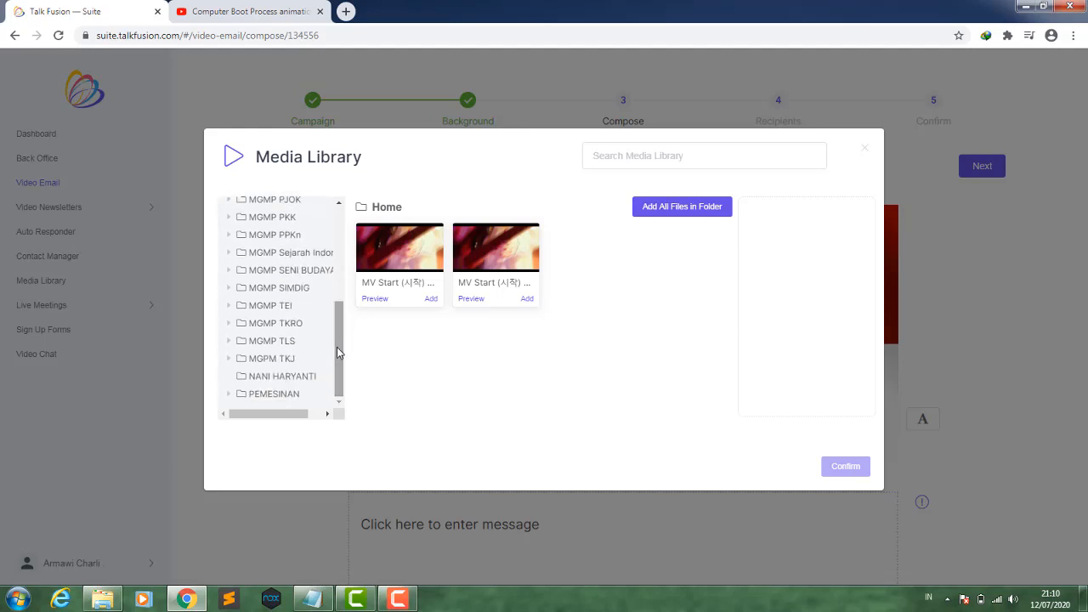
click(283, 359)
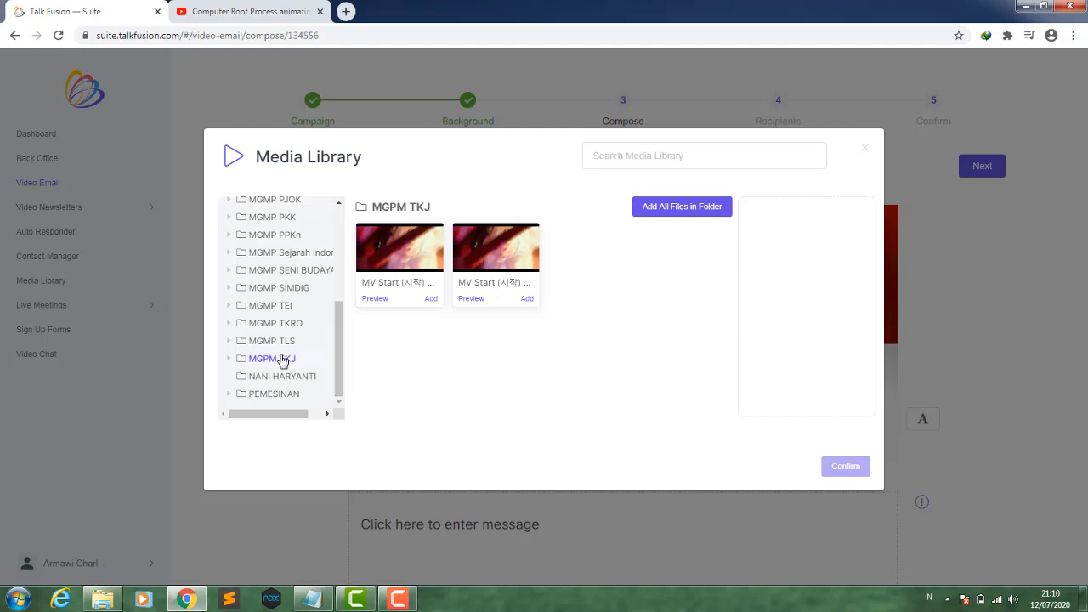
click(230, 361)
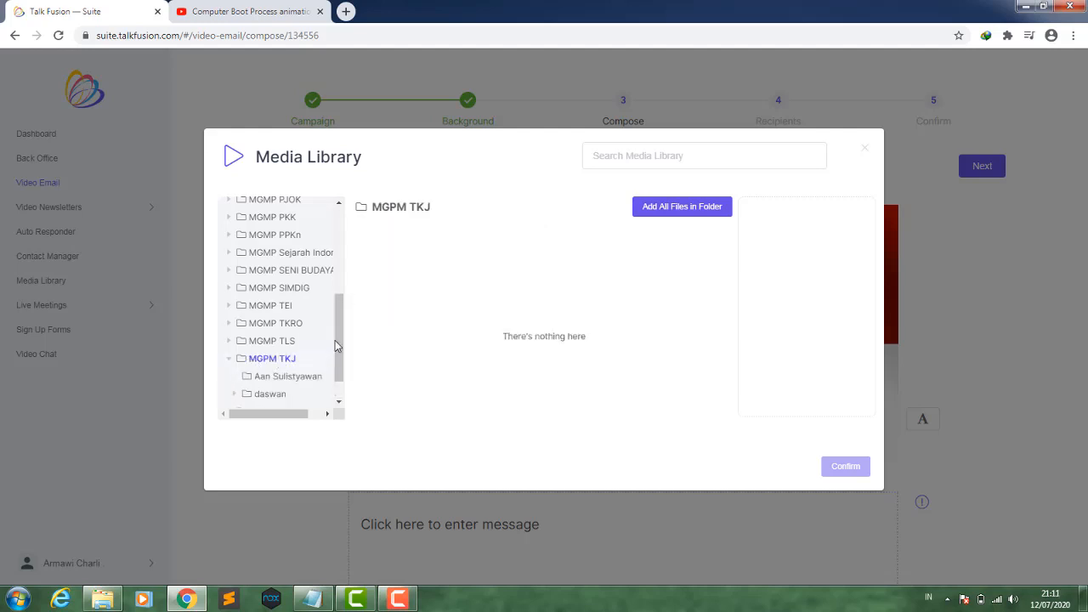
scroll(337, 353, down, 1)
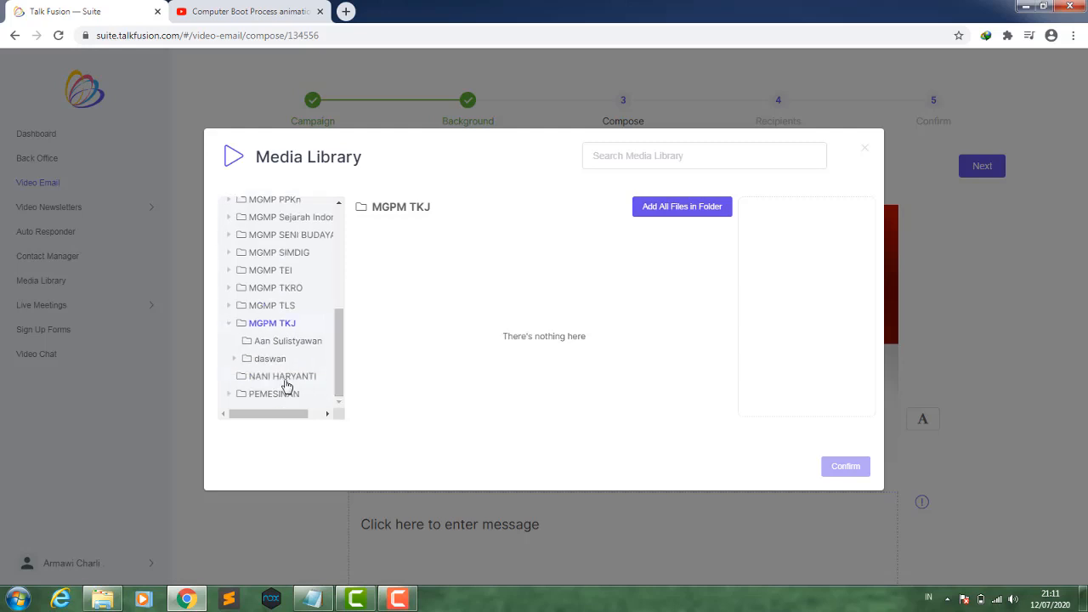
click(235, 359)
scroll(336, 352, down, 2)
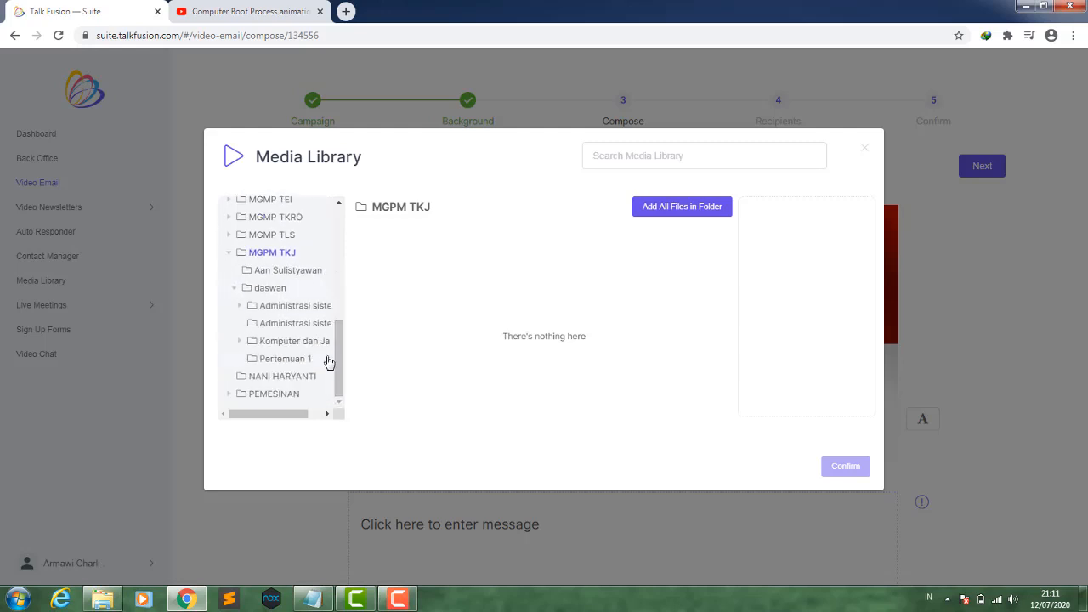
click(240, 342)
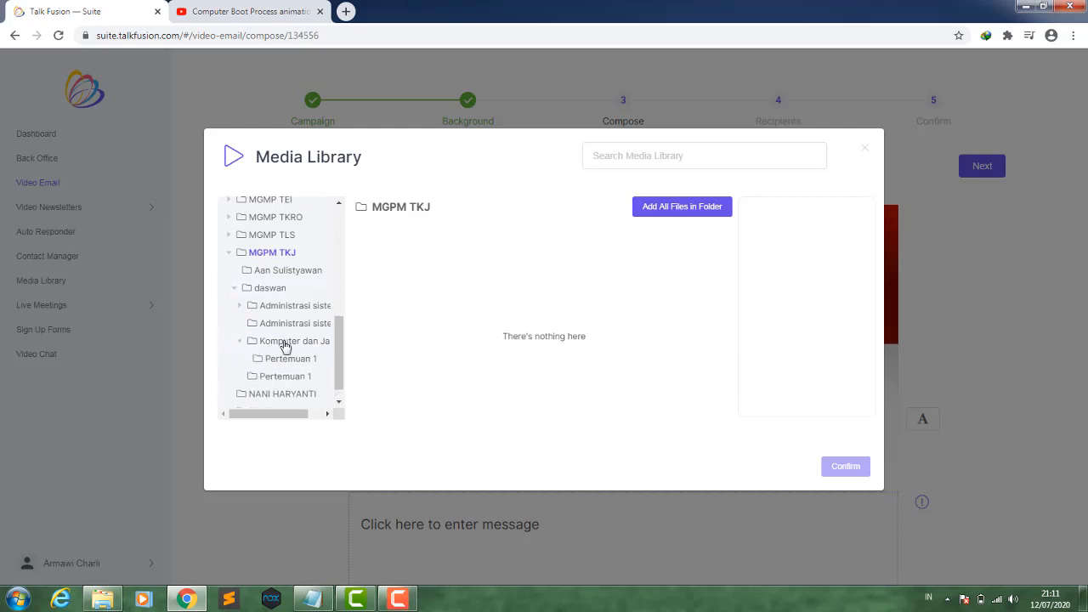
click(297, 359)
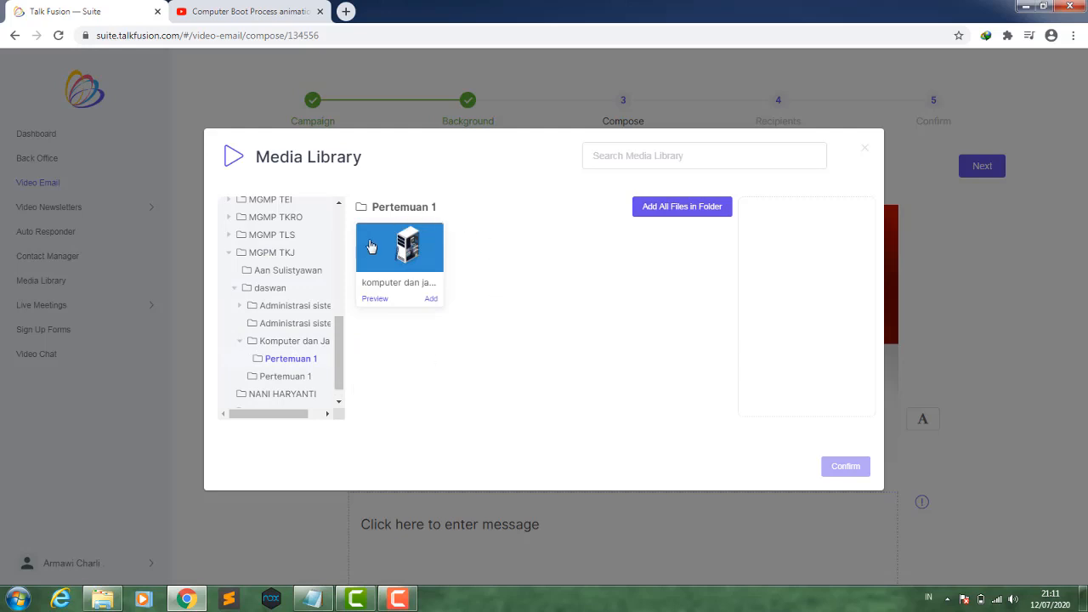
- Preview the komputer dan jaringan dasar POST.mp4 video, then add it to the email and confirm
click(416, 270)
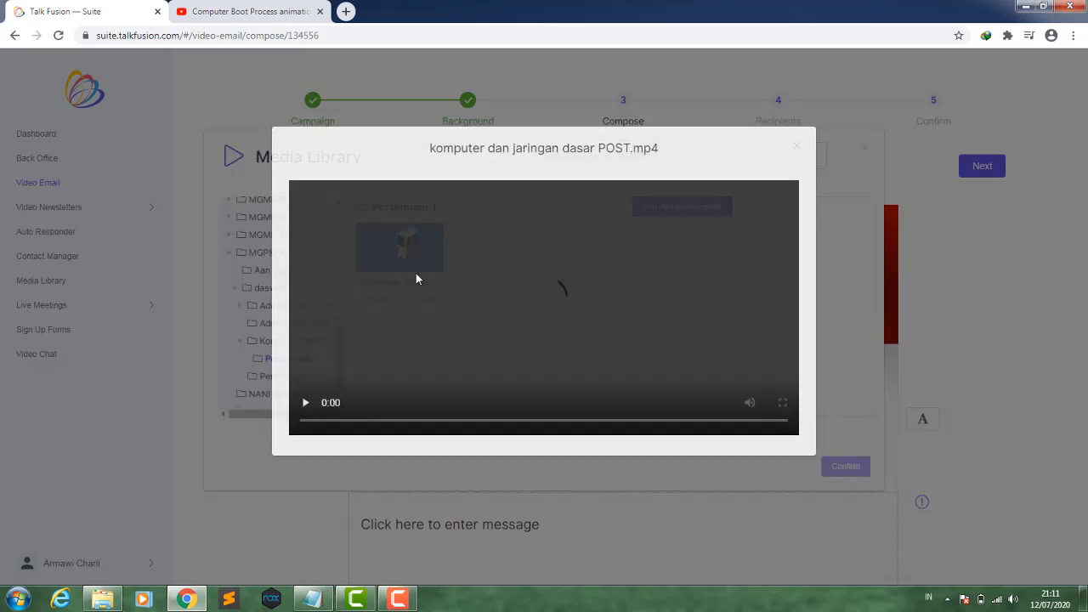
click(796, 148)
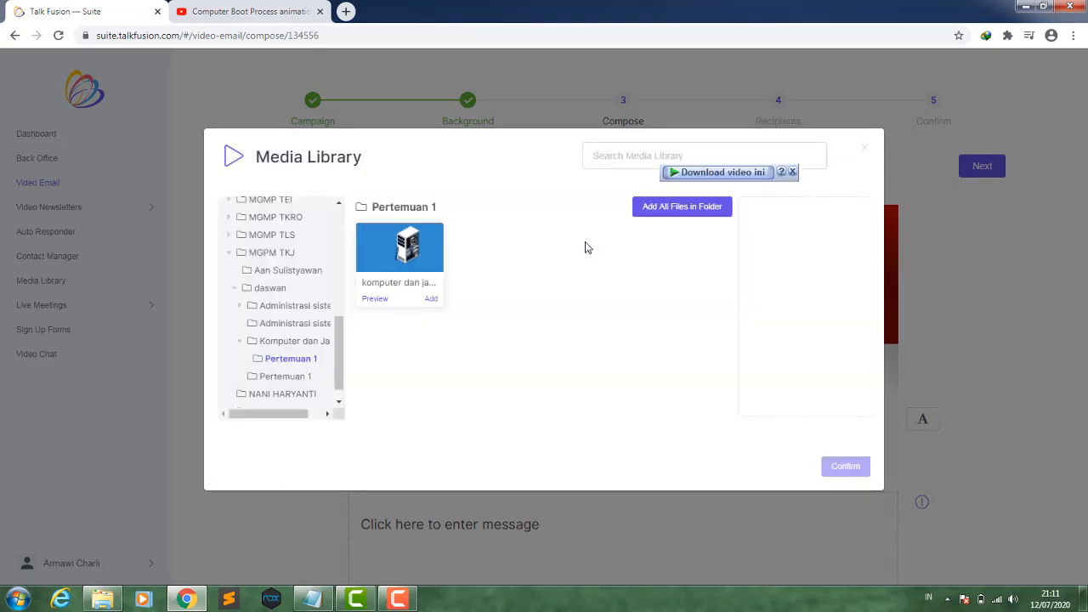
click(431, 301)
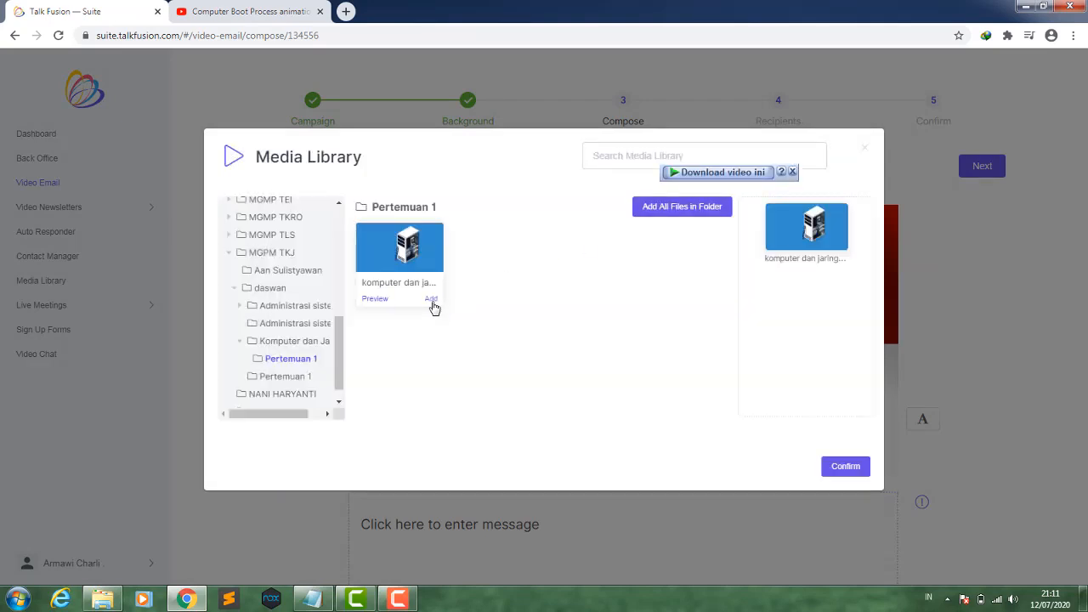
click(831, 472)
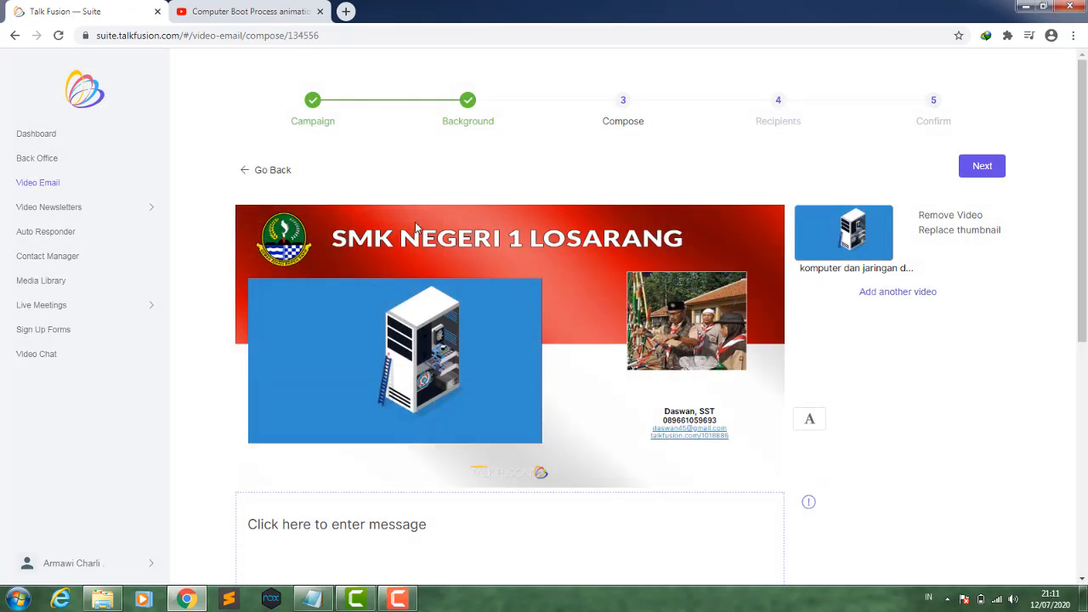
- Dismiss the Windows colour-scheme prompt and proceed to the Recipients stage
mouse_move(355, 340)
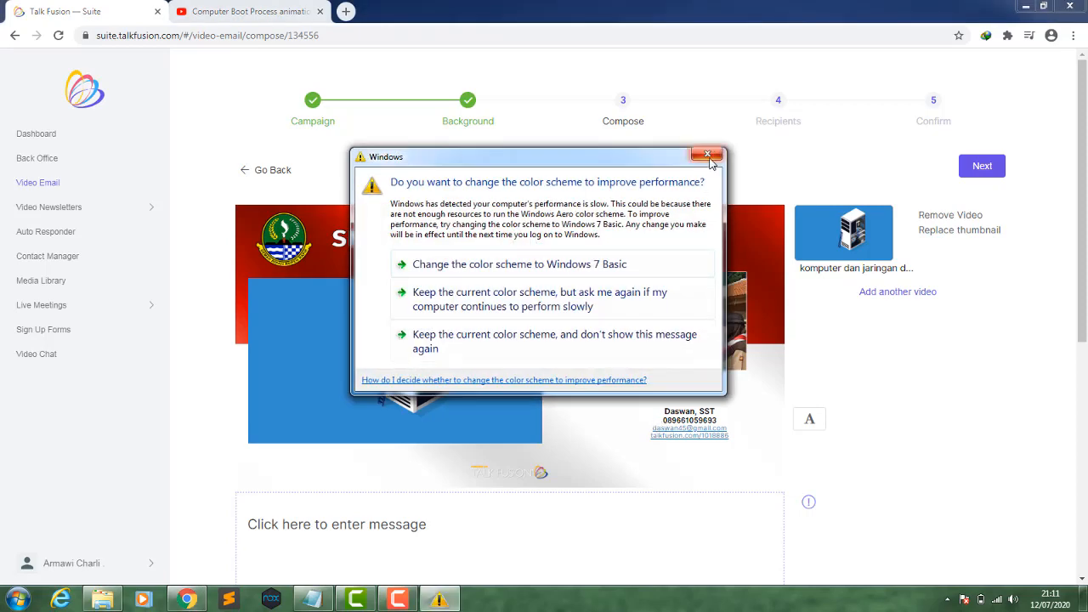
click(708, 154)
click(997, 174)
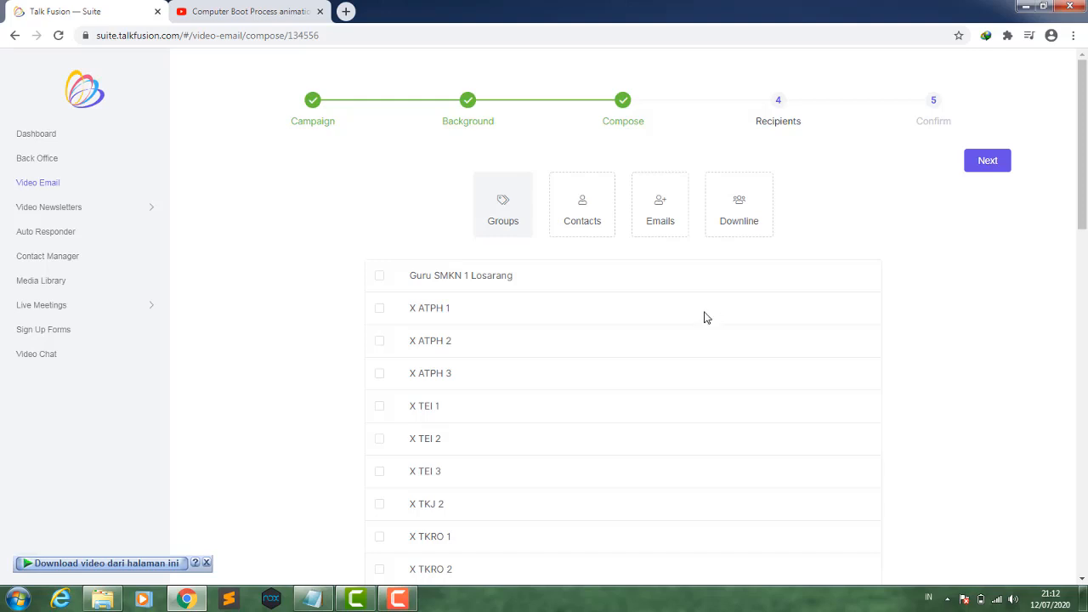
- Select the X TKJ 2 group as the recipients from the groups list
scroll(659, 330, down, 2)
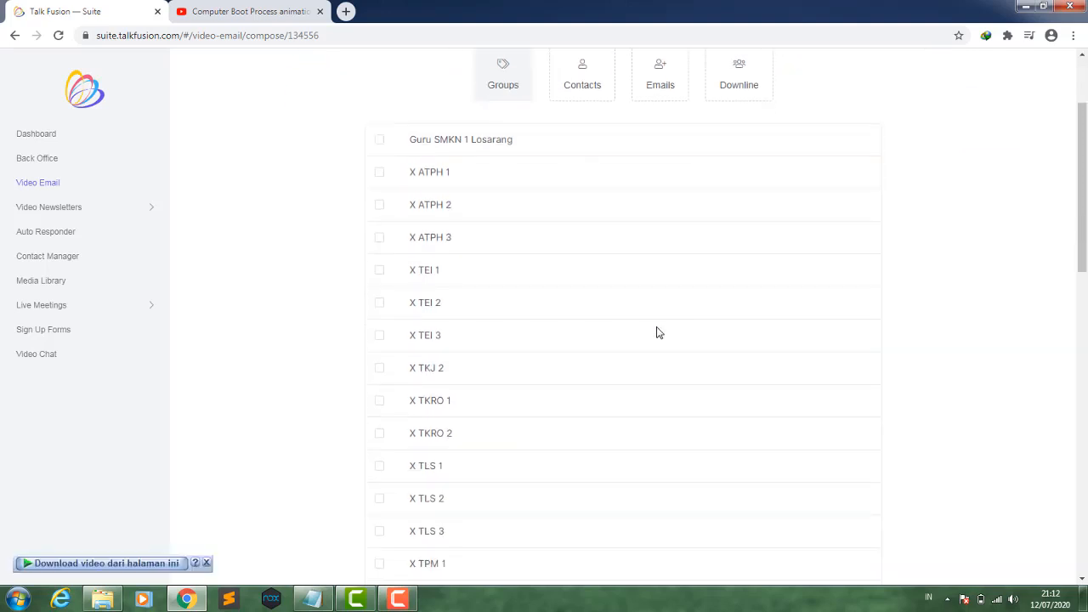
scroll(591, 354, down, 6)
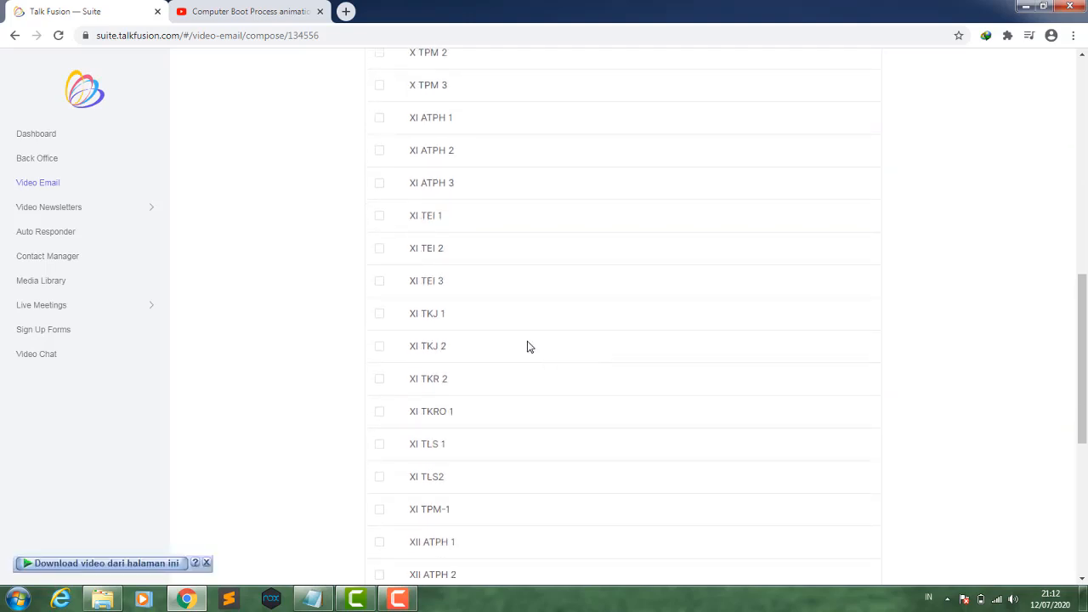
scroll(527, 347, down, 3)
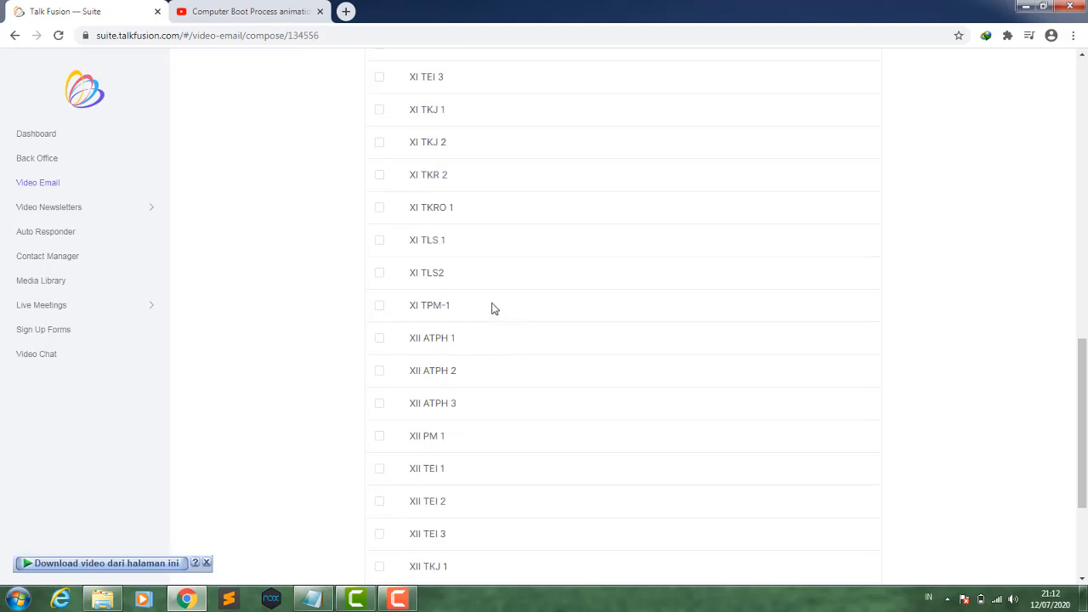
scroll(486, 299, down, 3)
scroll(486, 298, up, 7)
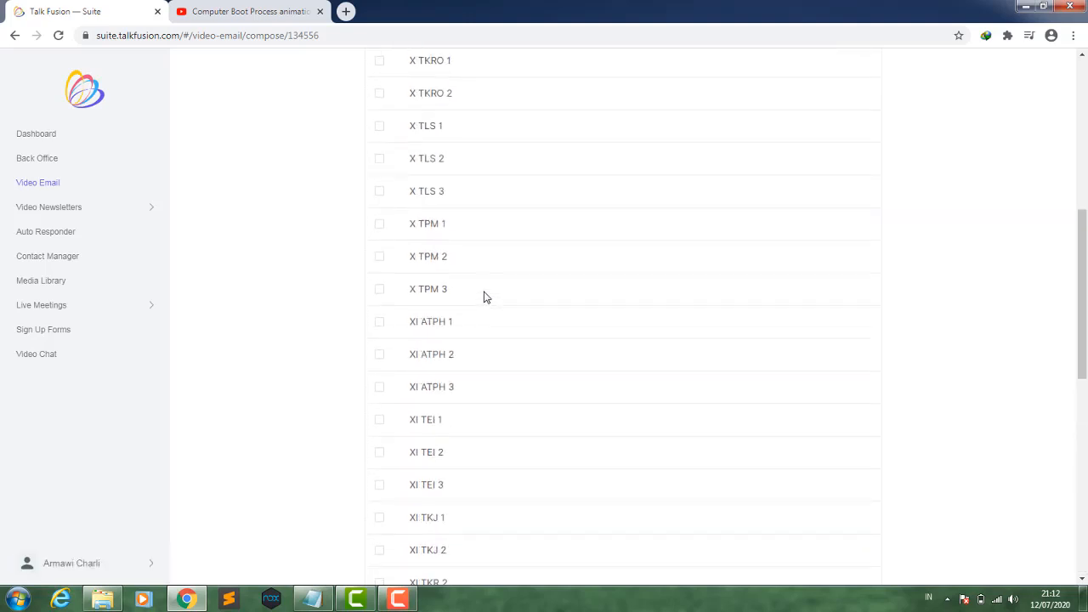
scroll(487, 298, up, 5)
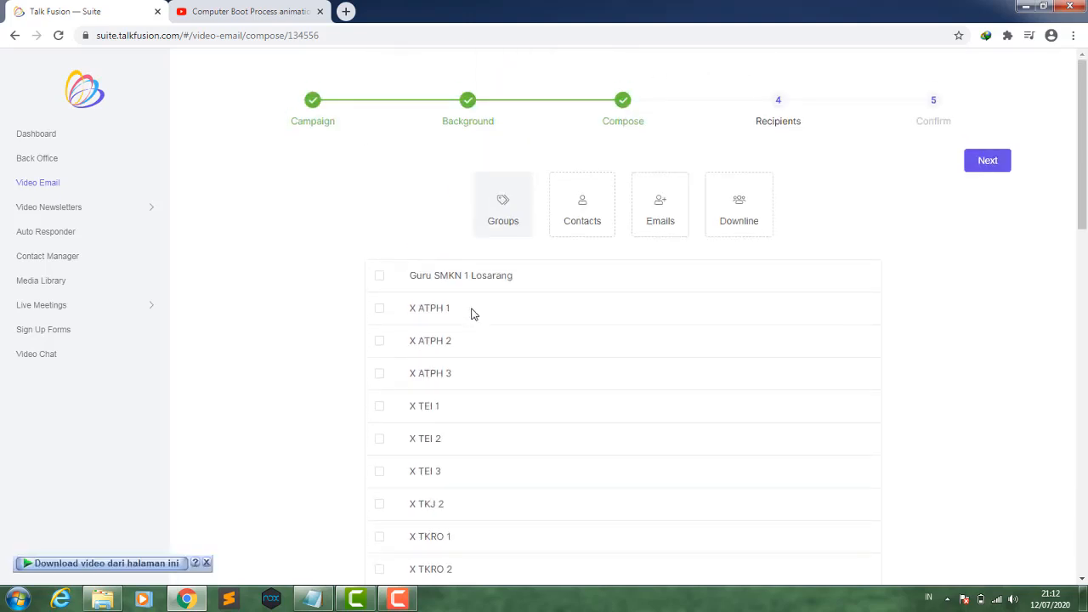
scroll(470, 316, down, 1)
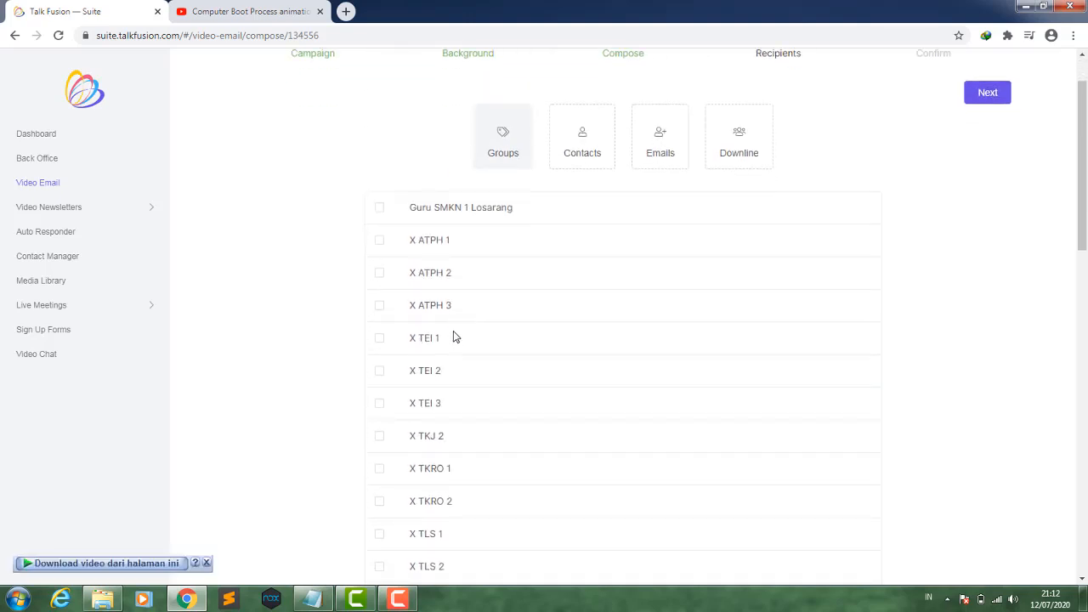
scroll(450, 343, down, 1)
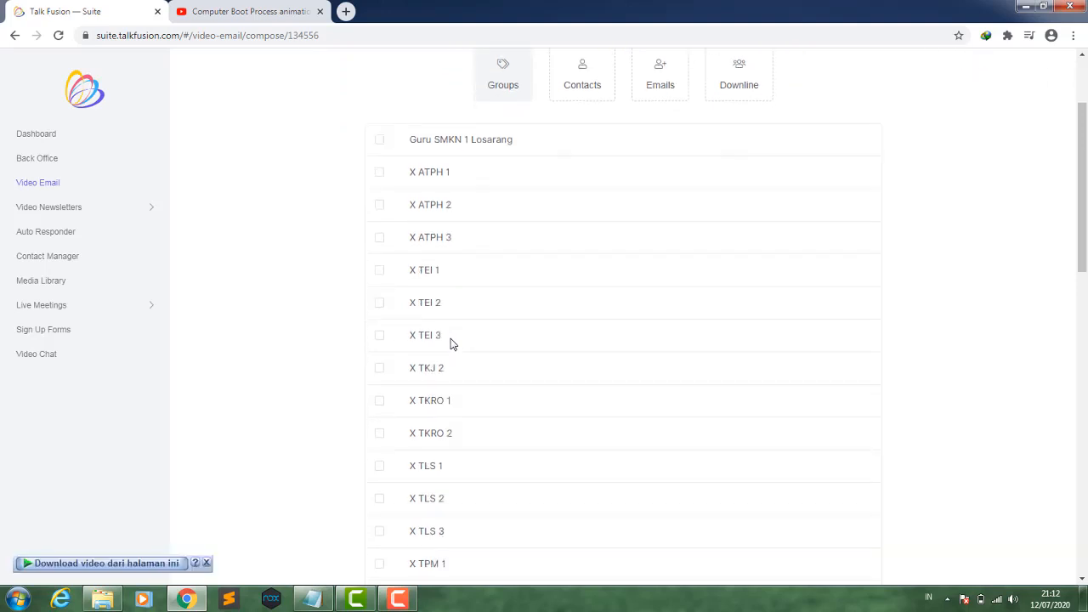
scroll(450, 343, down, 2)
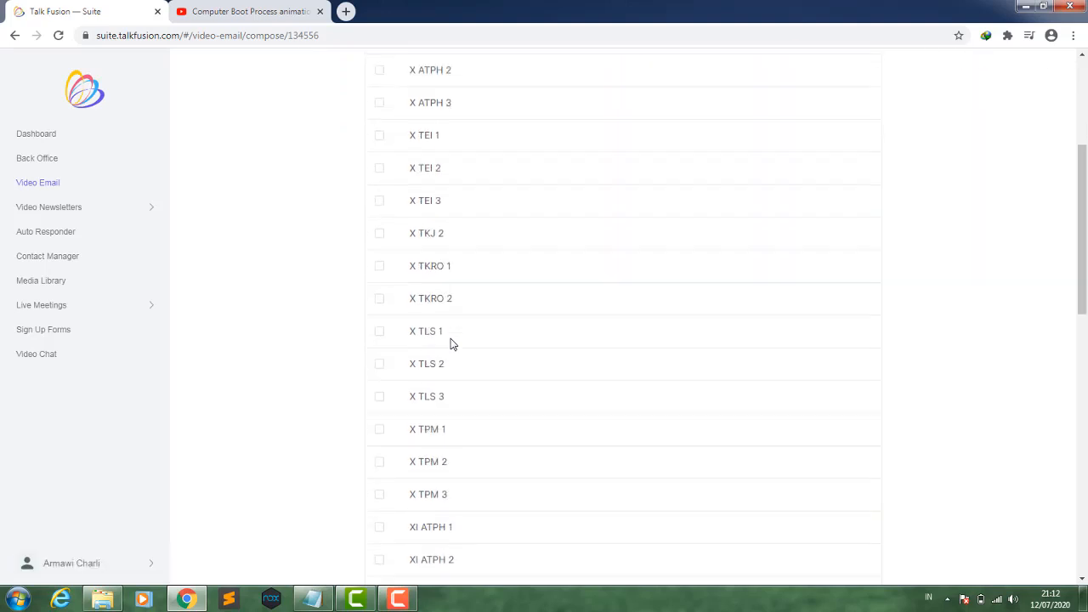
click(379, 232)
scroll(586, 275, up, 2)
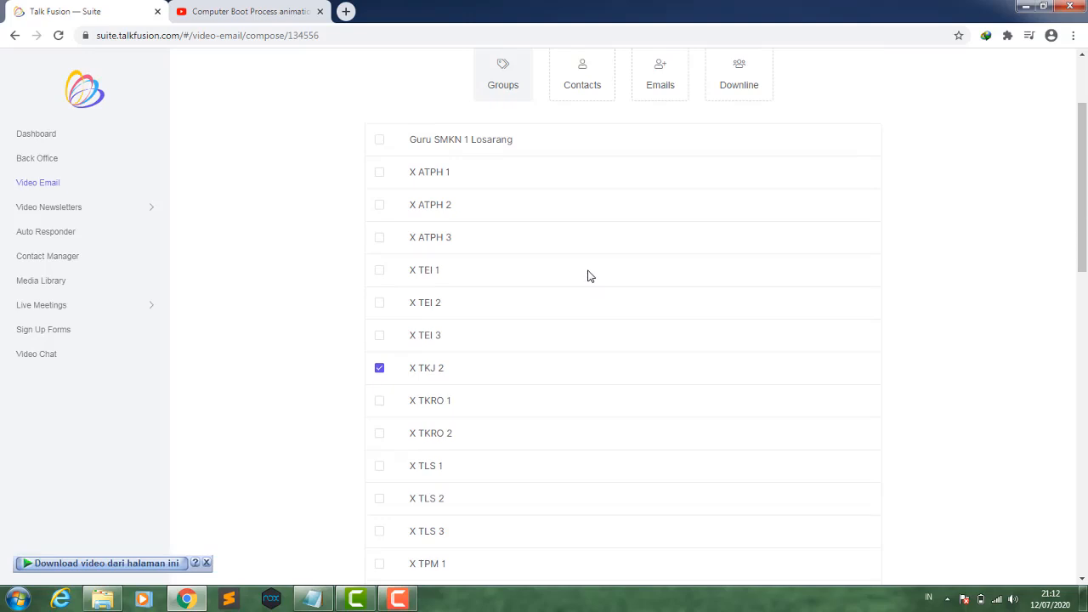
scroll(589, 274, up, 1)
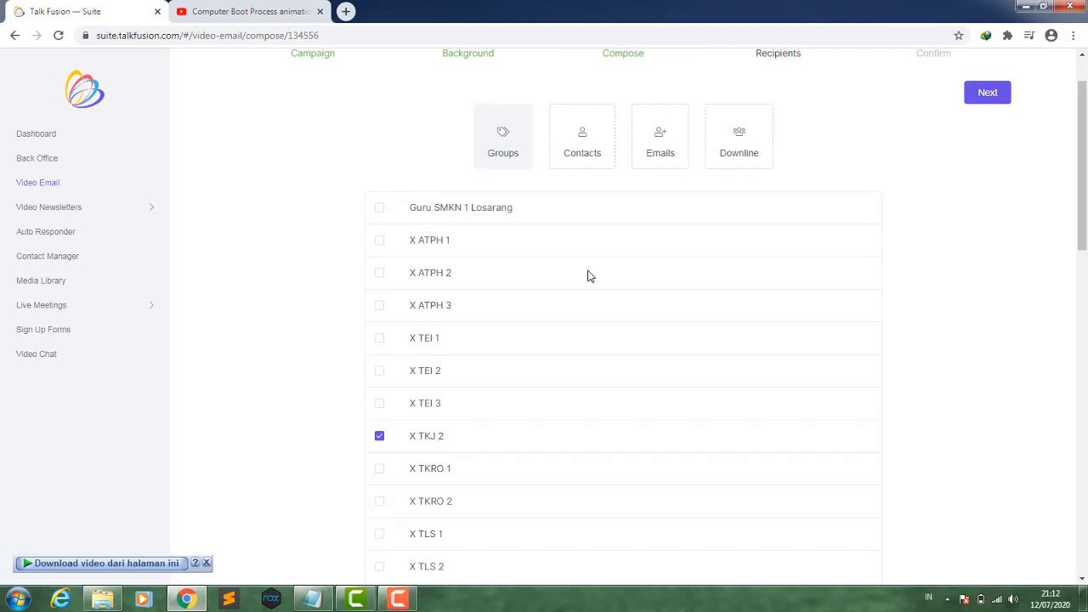
scroll(591, 277, up, 1)
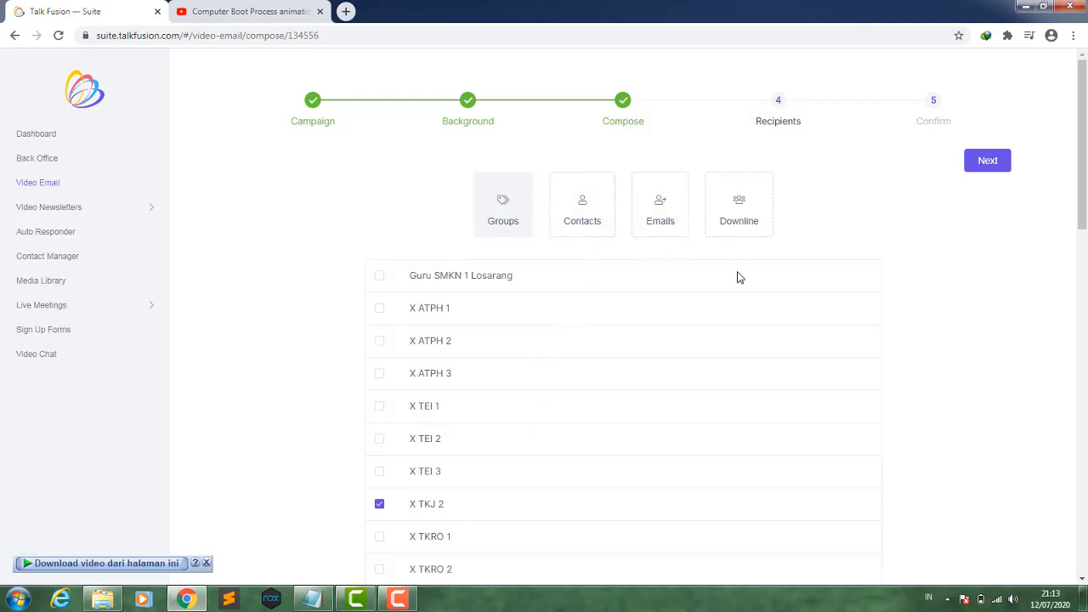
- Continue to the confirmation stage, send the video email, and dismiss the Windows prompt
click(989, 166)
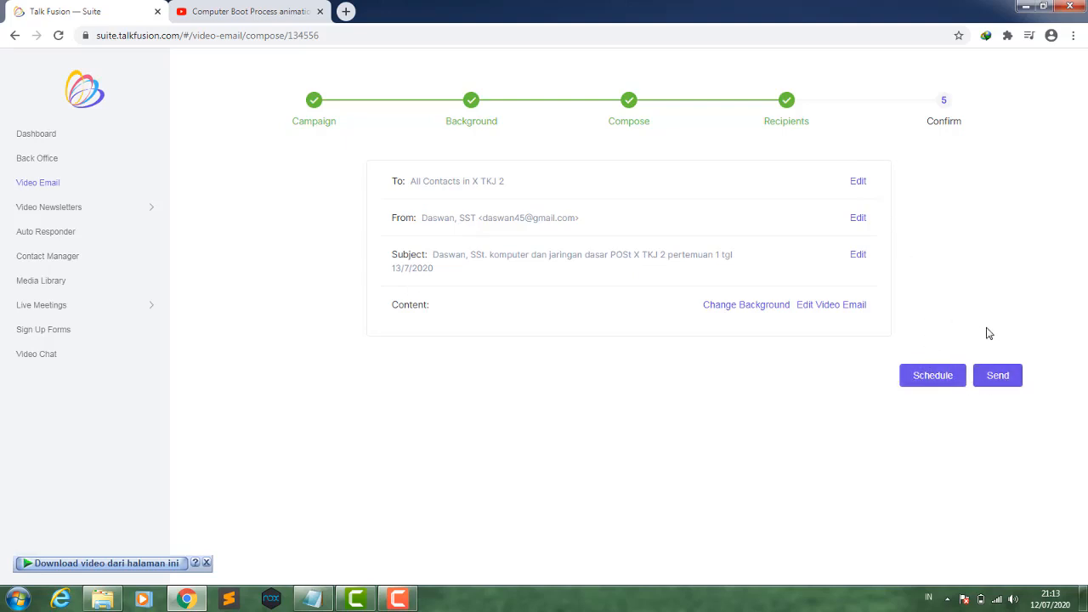
click(997, 377)
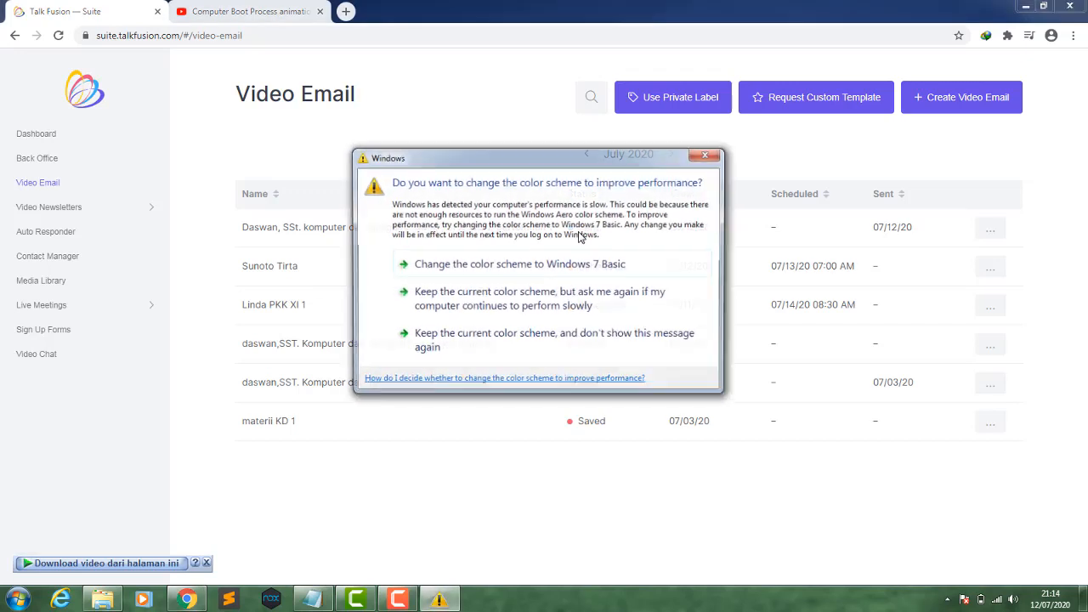
click(707, 154)
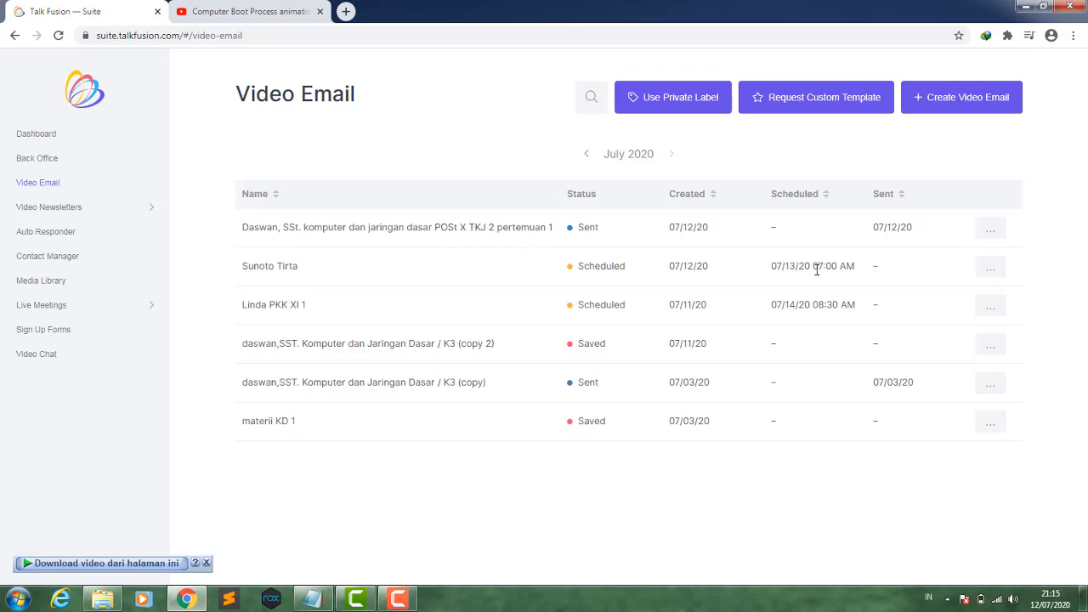
- Open the delivery report of the sent X TKJ 2 pertemuan 1 video email, dismissing the Windows colour-scheme prompt
click(991, 231)
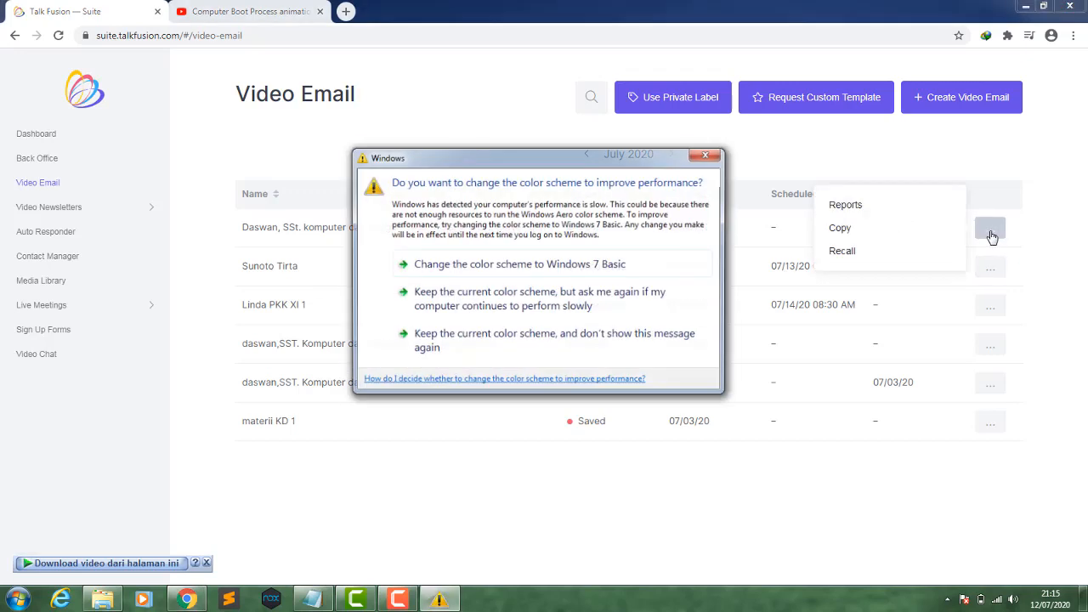
click(713, 156)
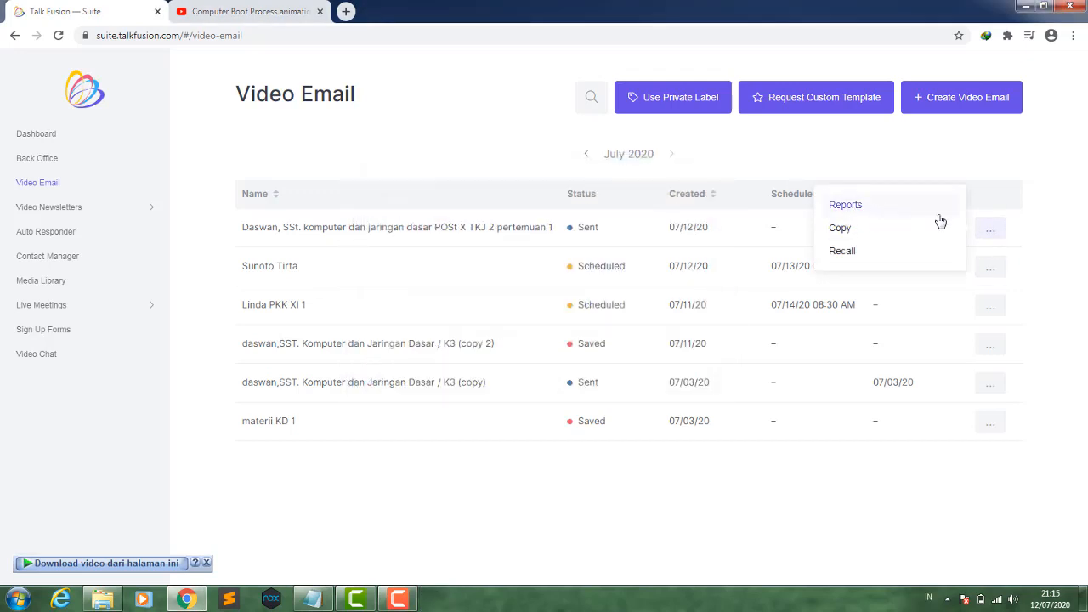
click(877, 207)
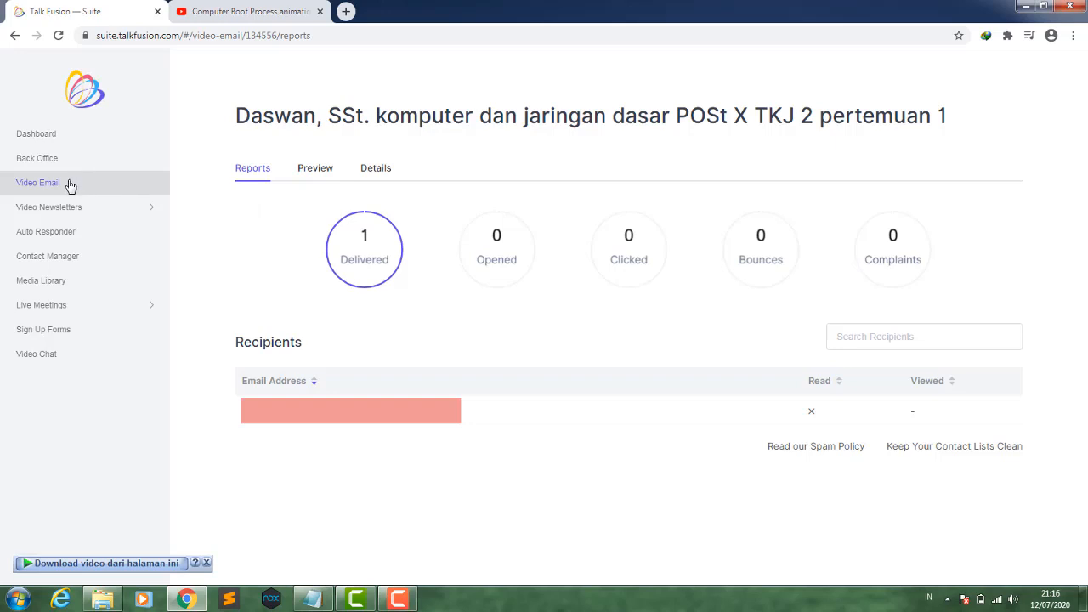
- Create a new video newsletter named with the teacher's name followed by 'komputer dan jaringan POST X TKJ 2 pertemuan 1', copying the name, and begin
mouse_move(49, 210)
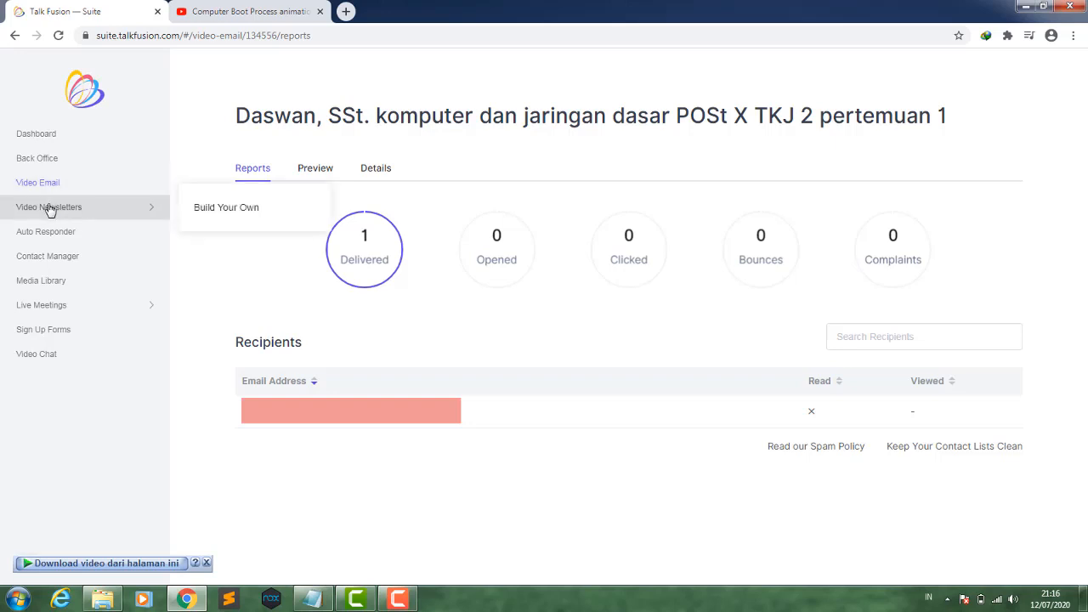
click(49, 209)
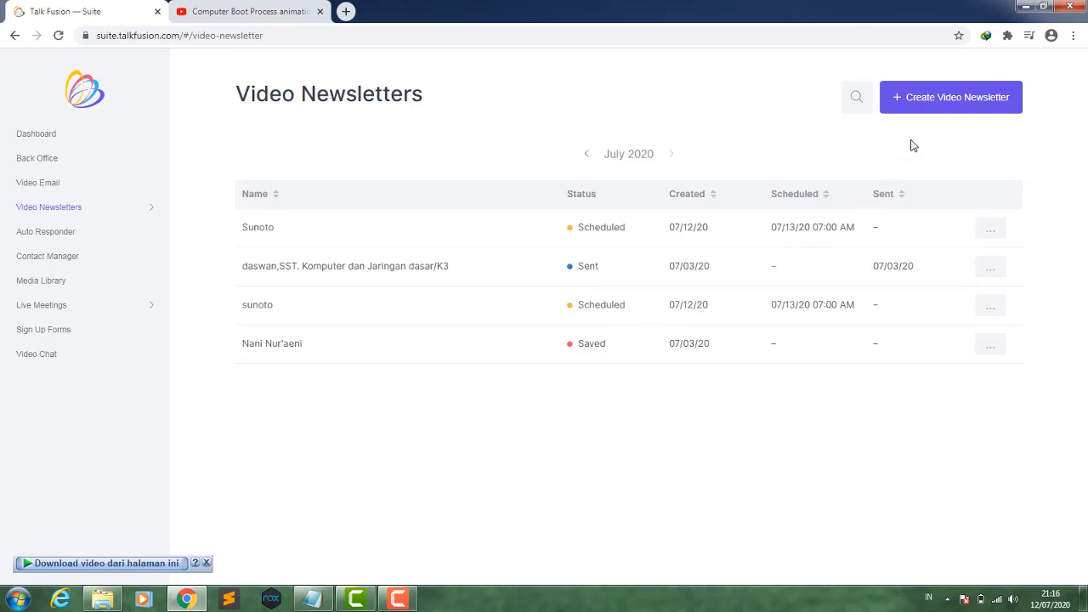
click(933, 114)
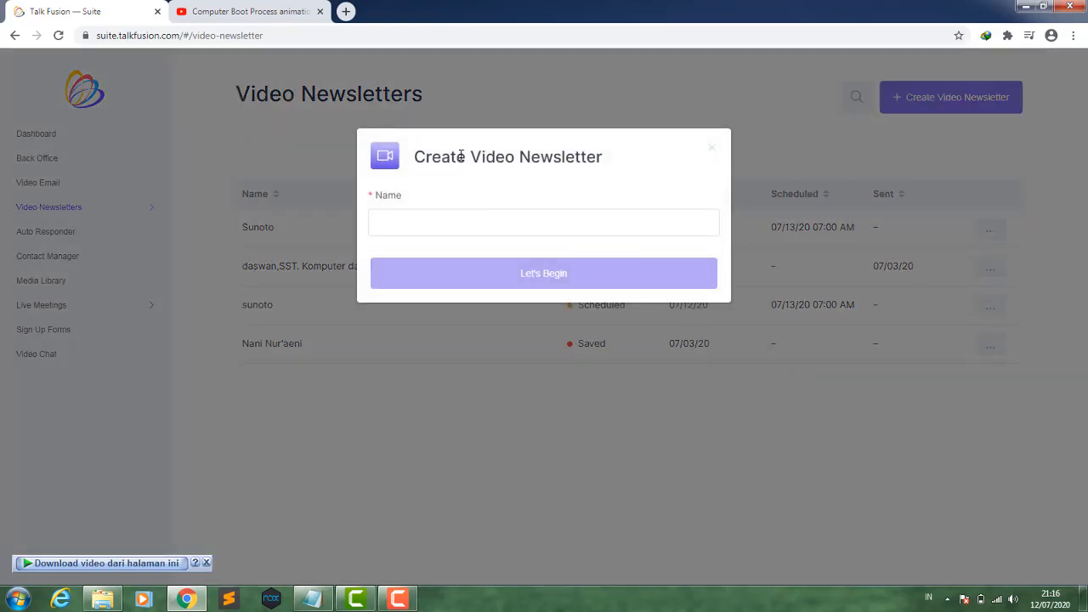
click(434, 223)
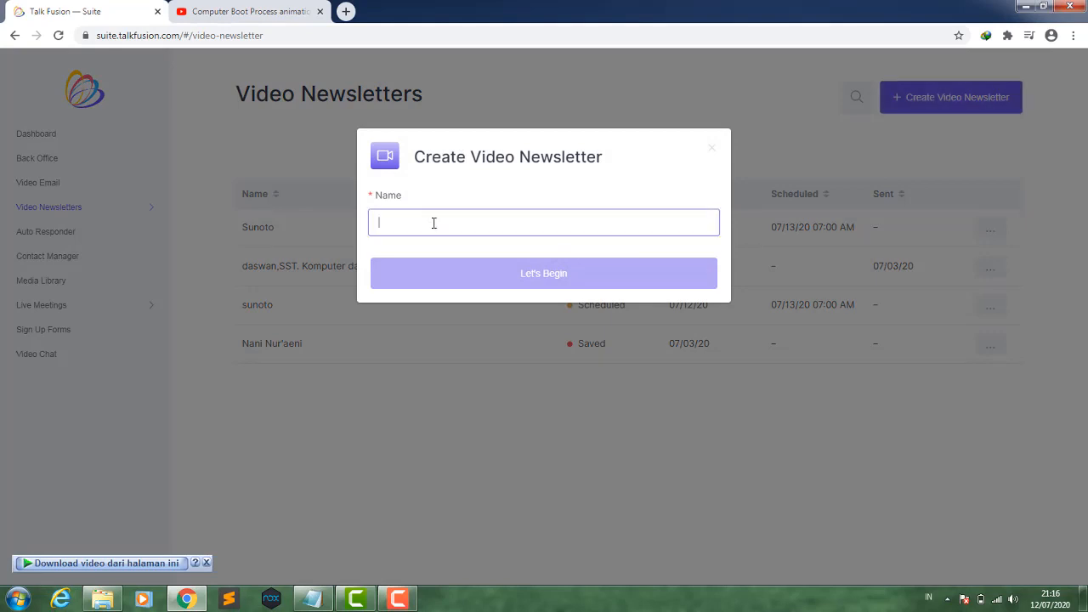
text(daswan)
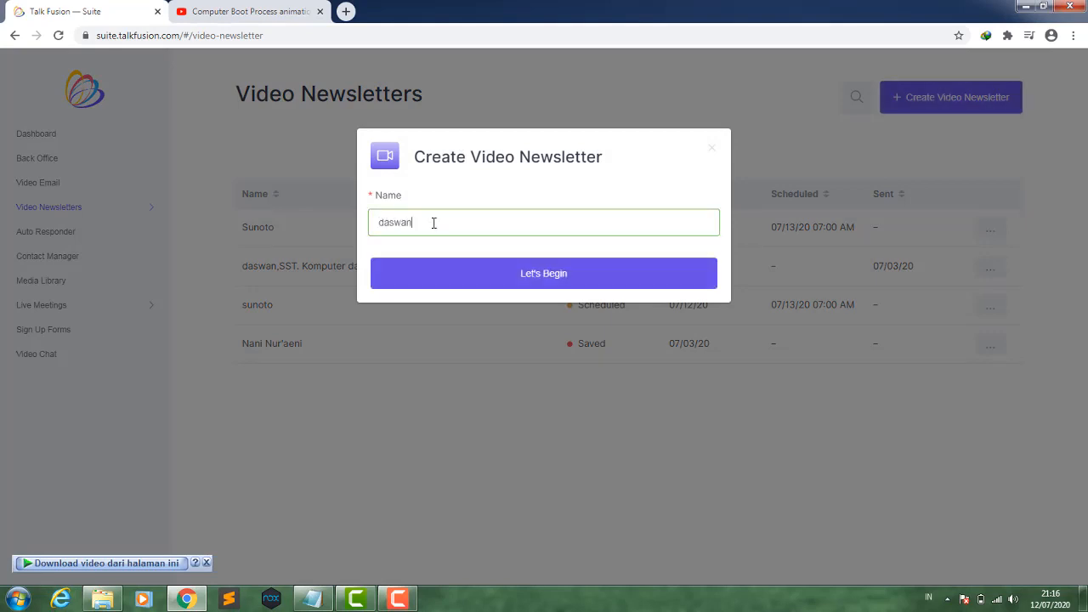
text(,SS)
text(T.kom)
text(puter da)
text(n jarin)
text(gan POS)
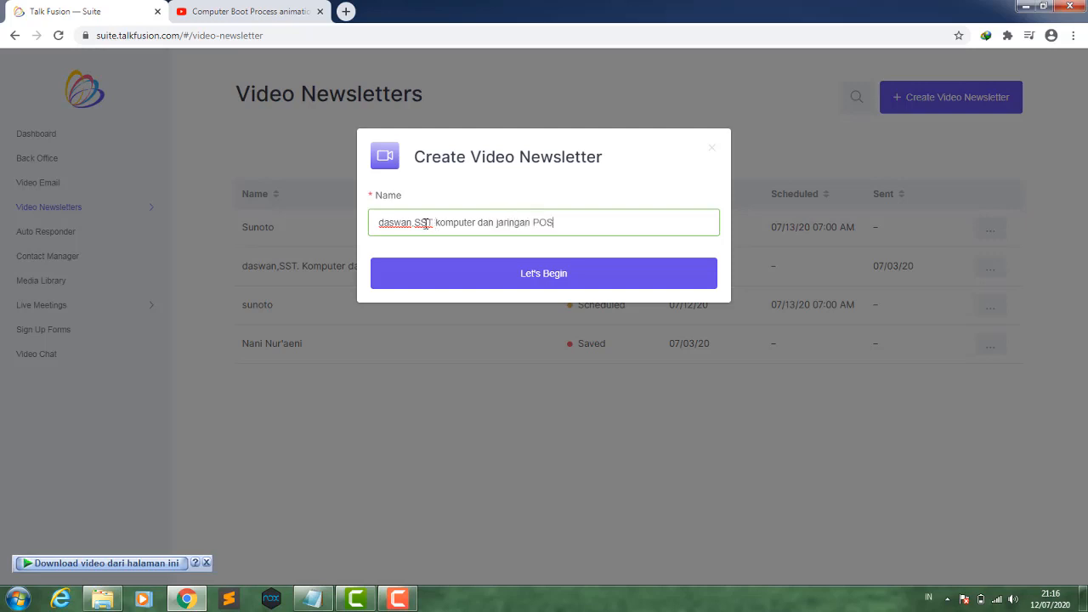
text(T X TKJ)
text(2 pertemuan 1)
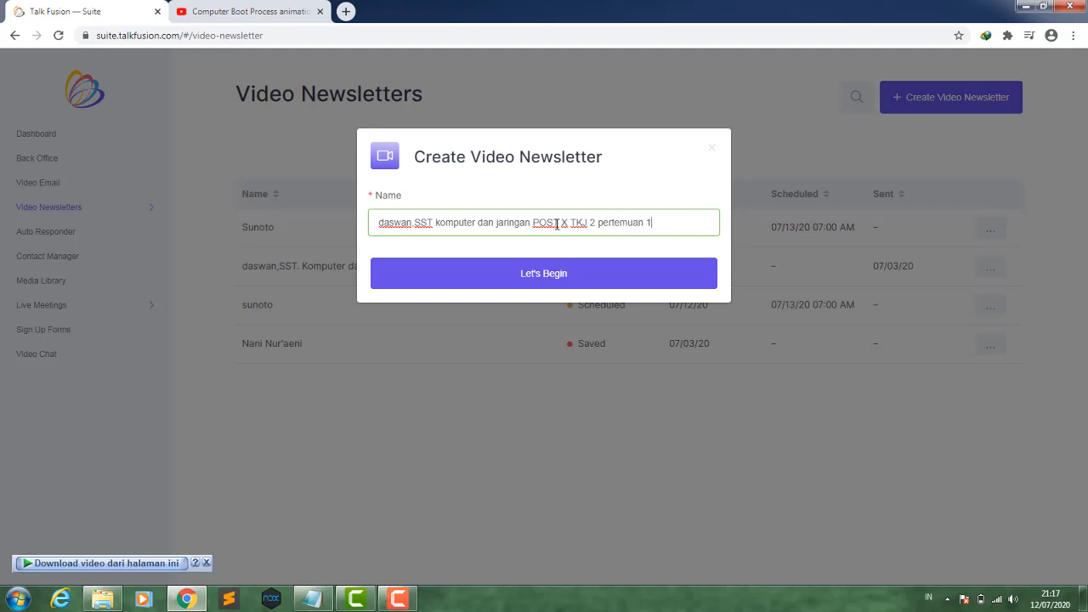
drag(665, 221, 370, 217)
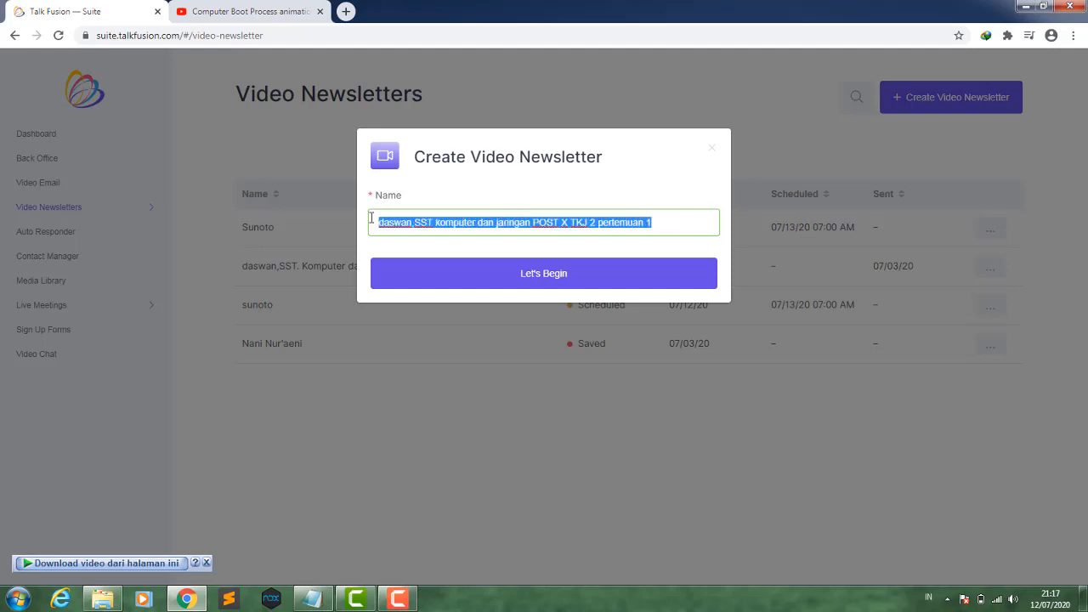
click(449, 274)
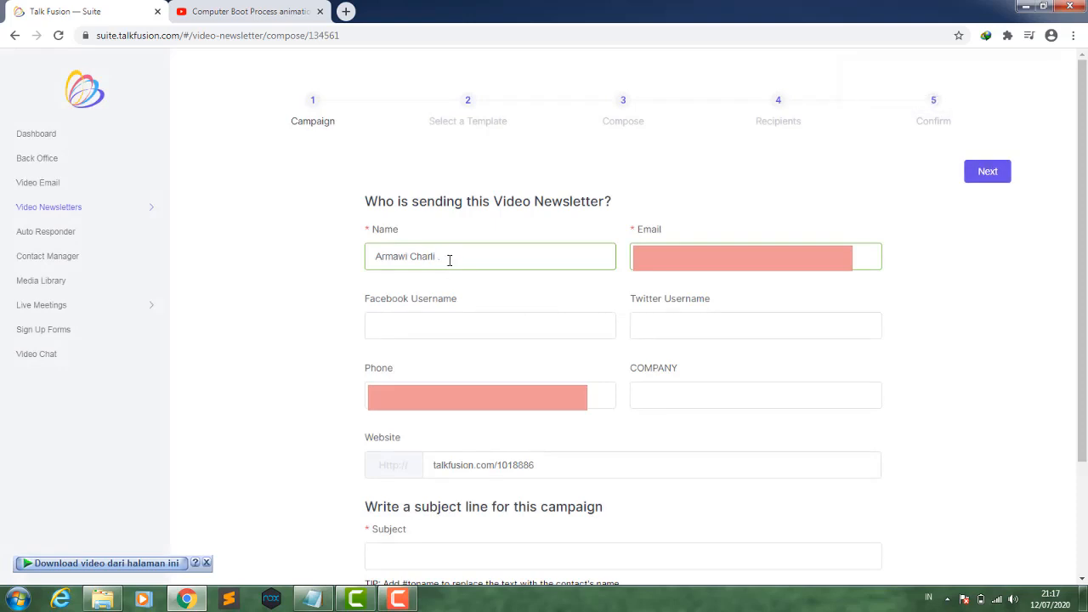
- Replace the sender name with the teacher's name
drag(449, 258, 371, 256)
text(d)
key(BackSpace)
text(Daswan,SST.)
- Clear the phone number, paste the newsletter title as the subject, and continue to template selection
click(459, 396)
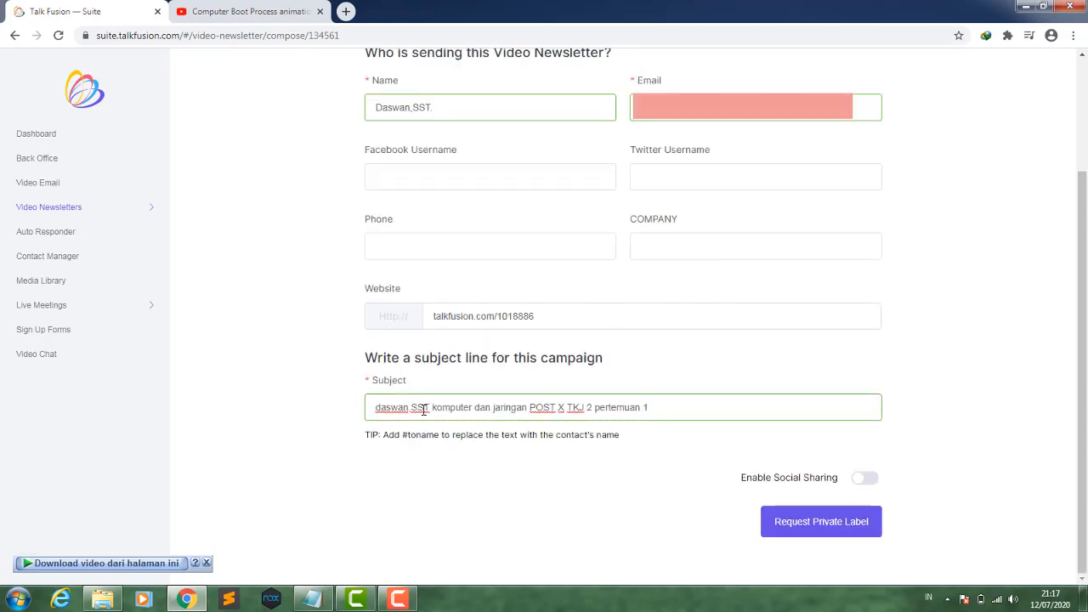
scroll(574, 411, up, 2)
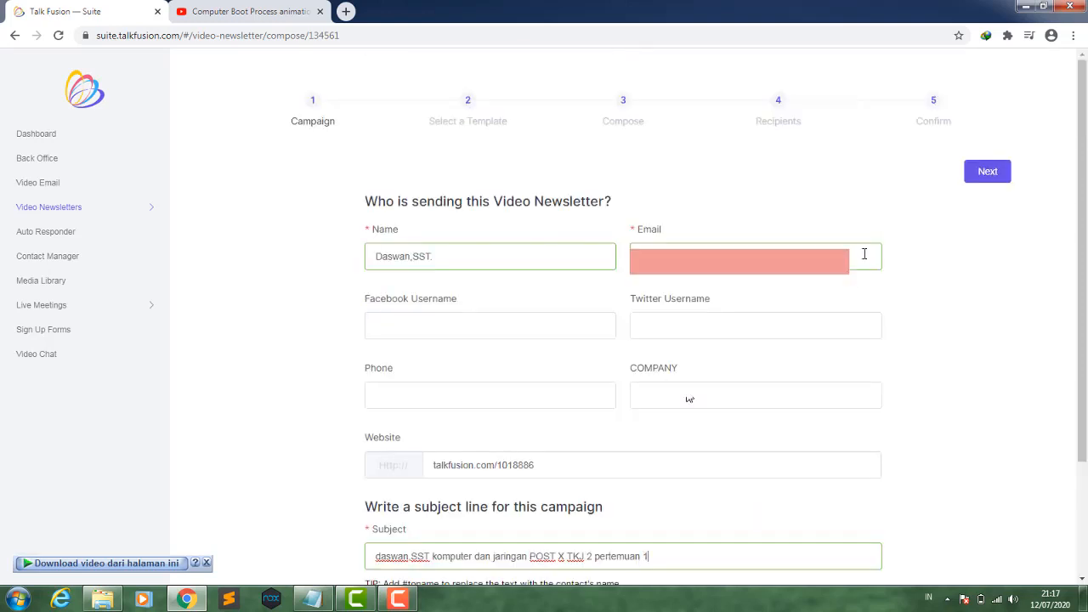
click(985, 175)
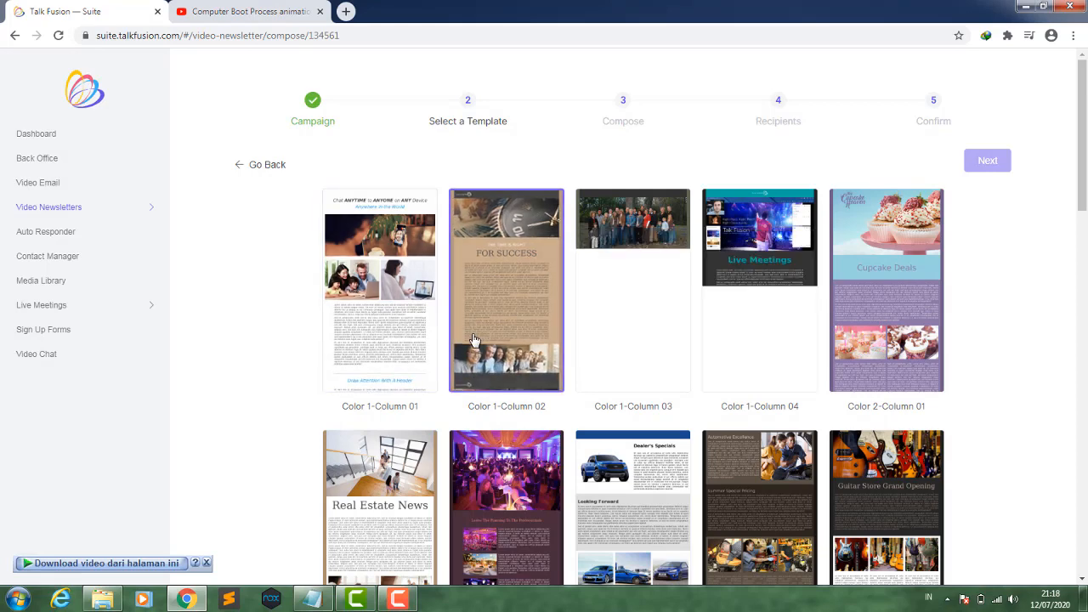
- Choose the Layout 10 template for the newsletter
scroll(578, 292, down, 4)
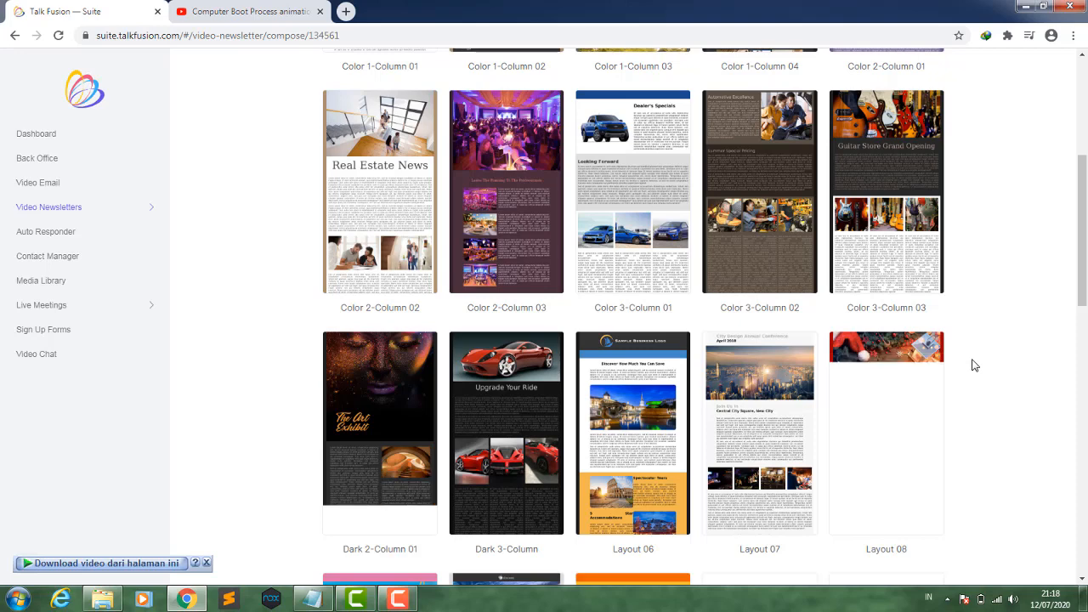
scroll(975, 365, down, 2)
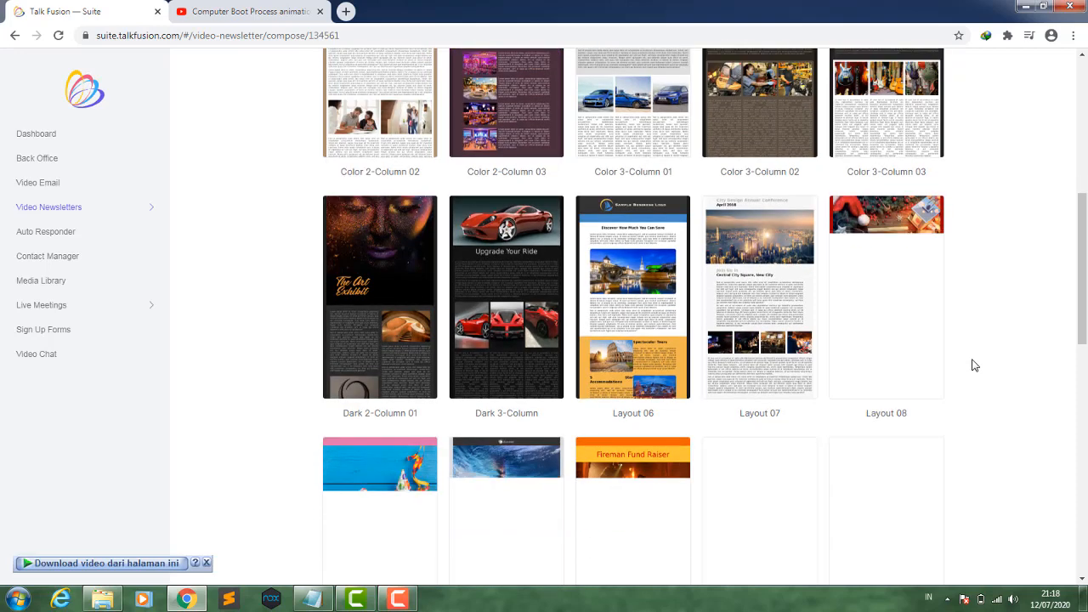
scroll(974, 366, down, 1)
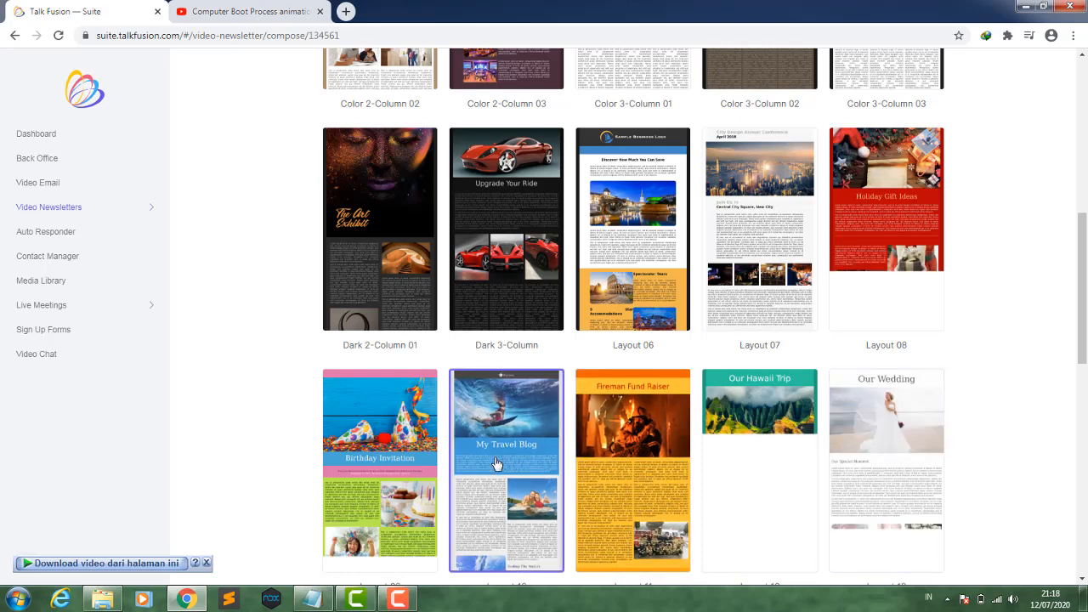
scroll(497, 463, down, 2)
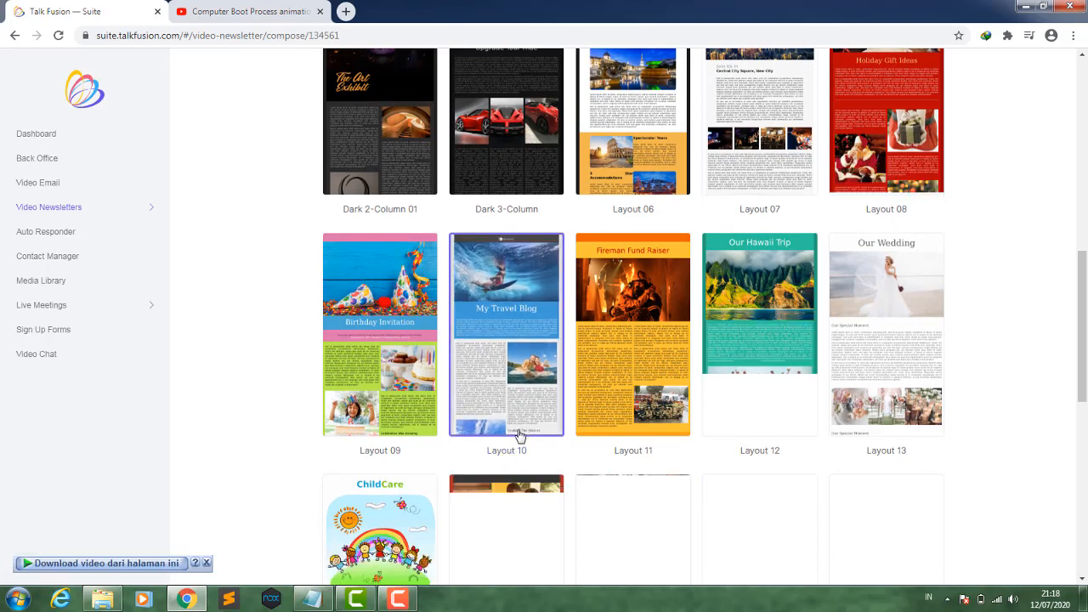
click(520, 435)
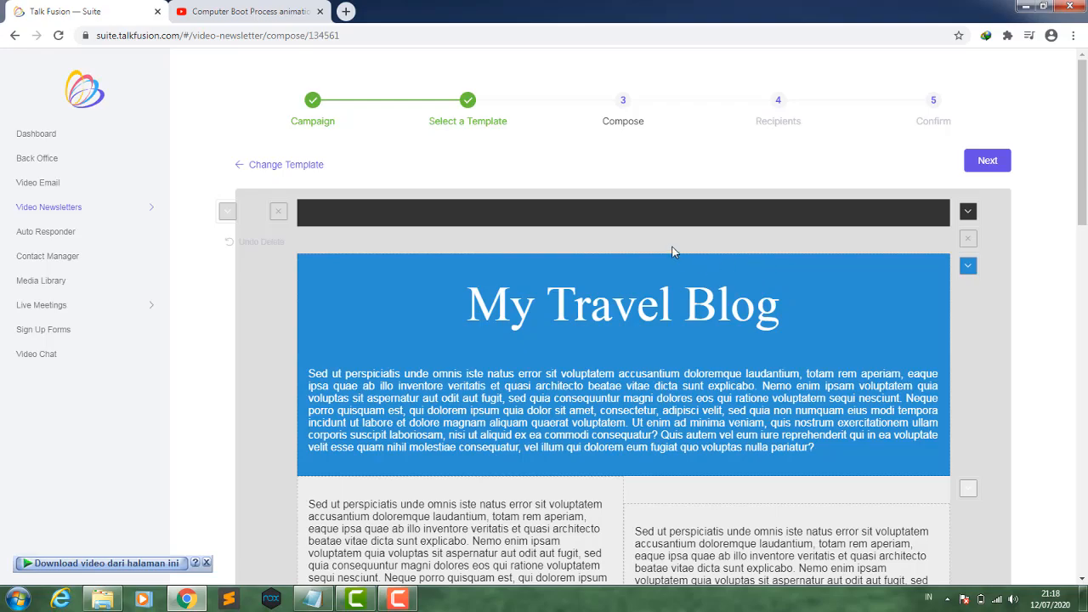
- Delete the surfer header image at the top of the template
scroll(696, 255, down, 3)
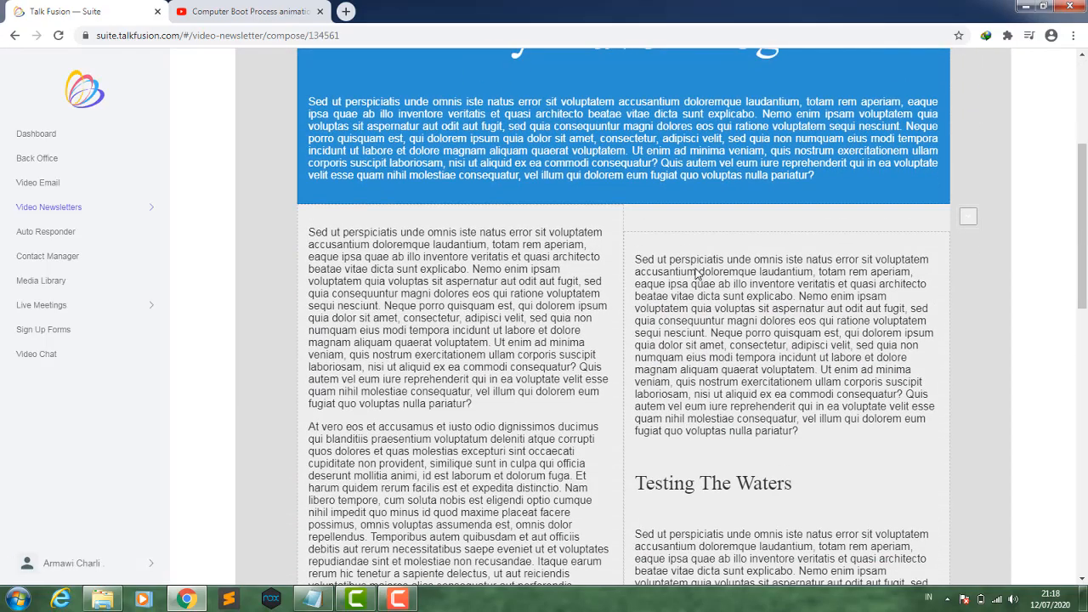
scroll(697, 272, down, 3)
scroll(697, 272, up, 3)
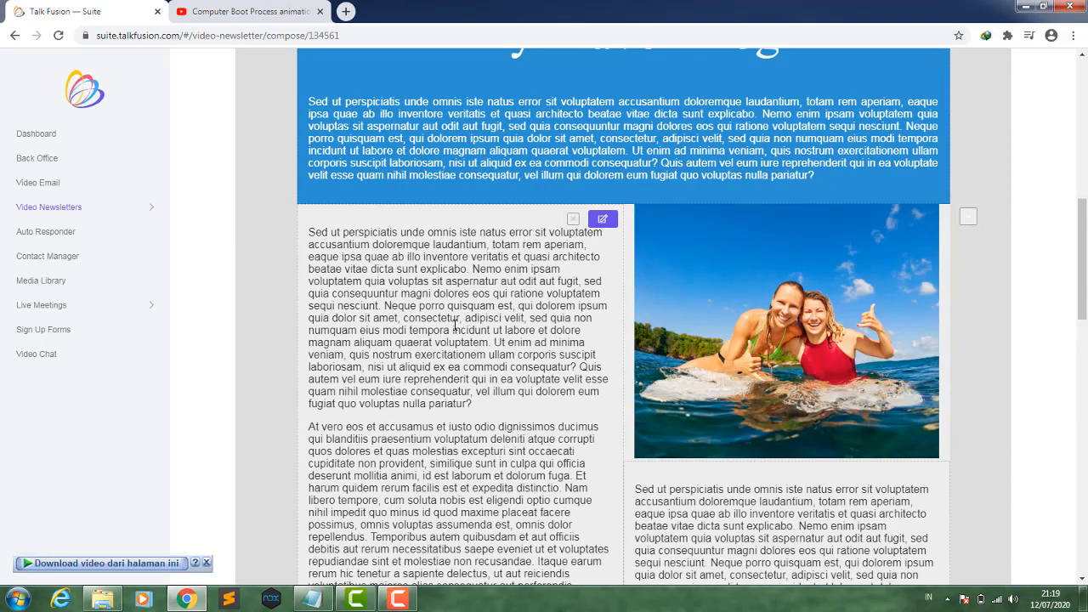
scroll(510, 340, up, 4)
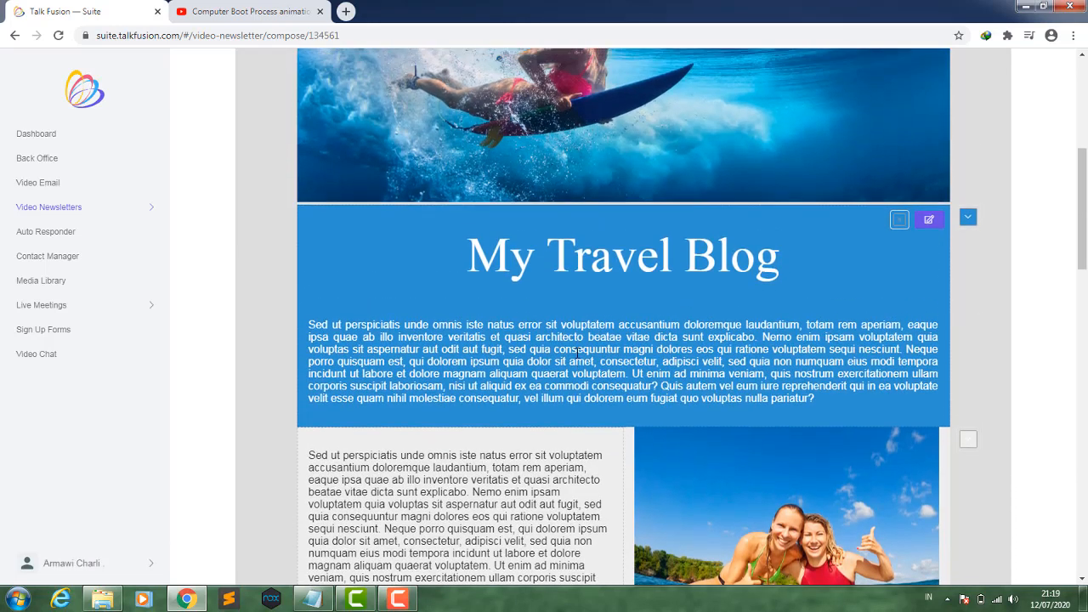
scroll(577, 353, up, 3)
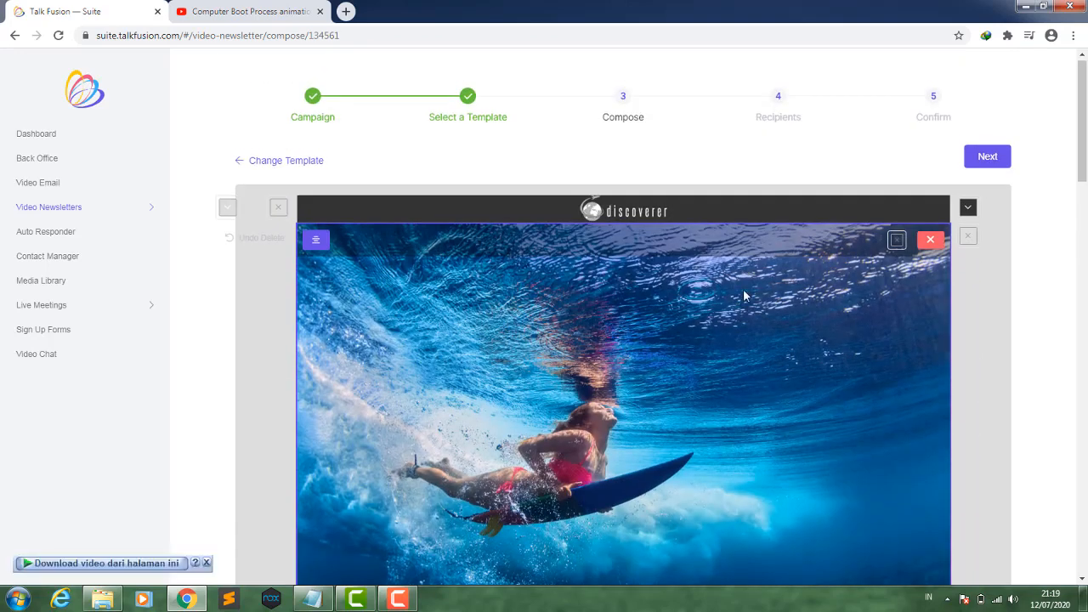
click(930, 241)
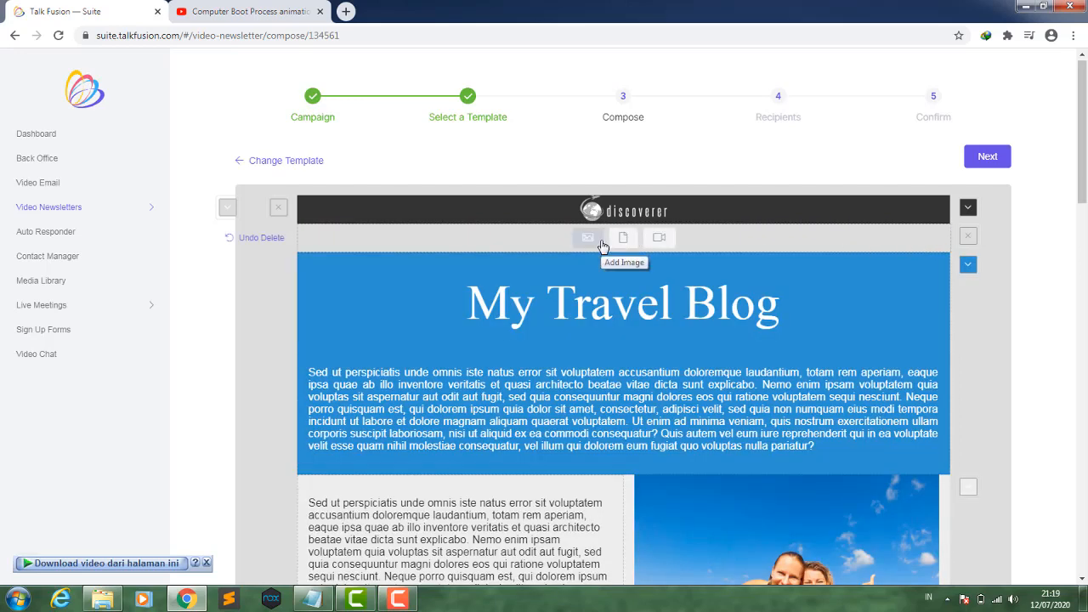
- Insert the komputer dan jaringan lesson video from the Media Library's Pertemuan 1 folder into the emptied header slot
click(661, 240)
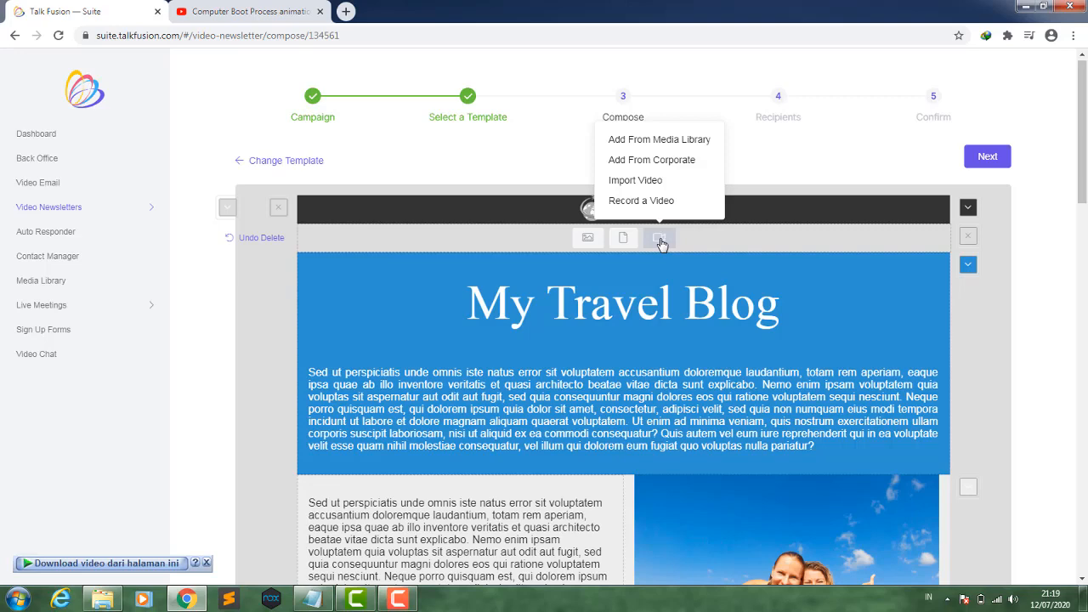
click(667, 150)
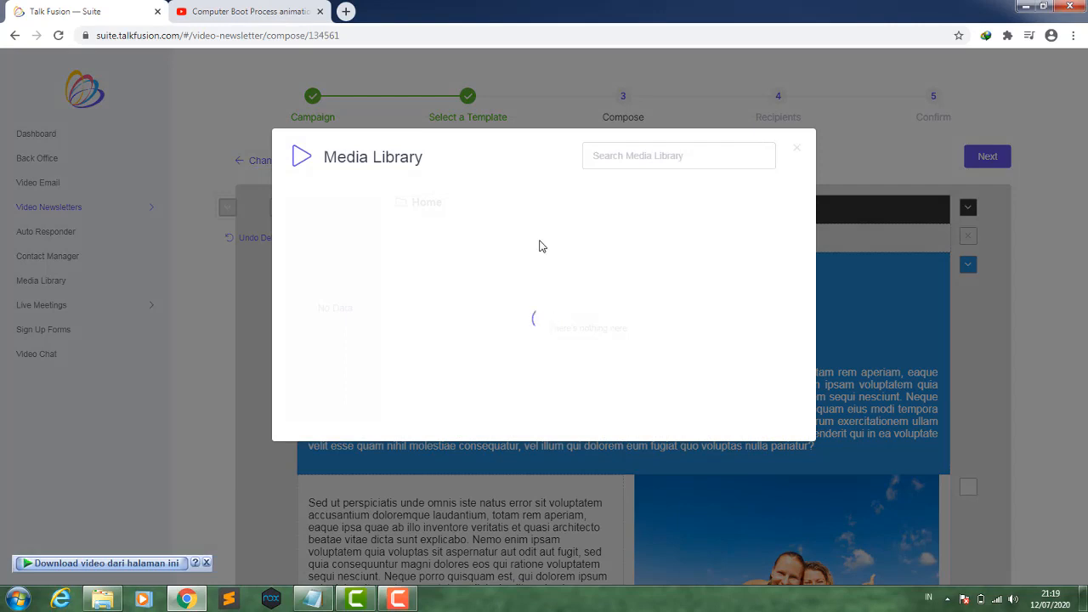
drag(378, 270, 378, 365)
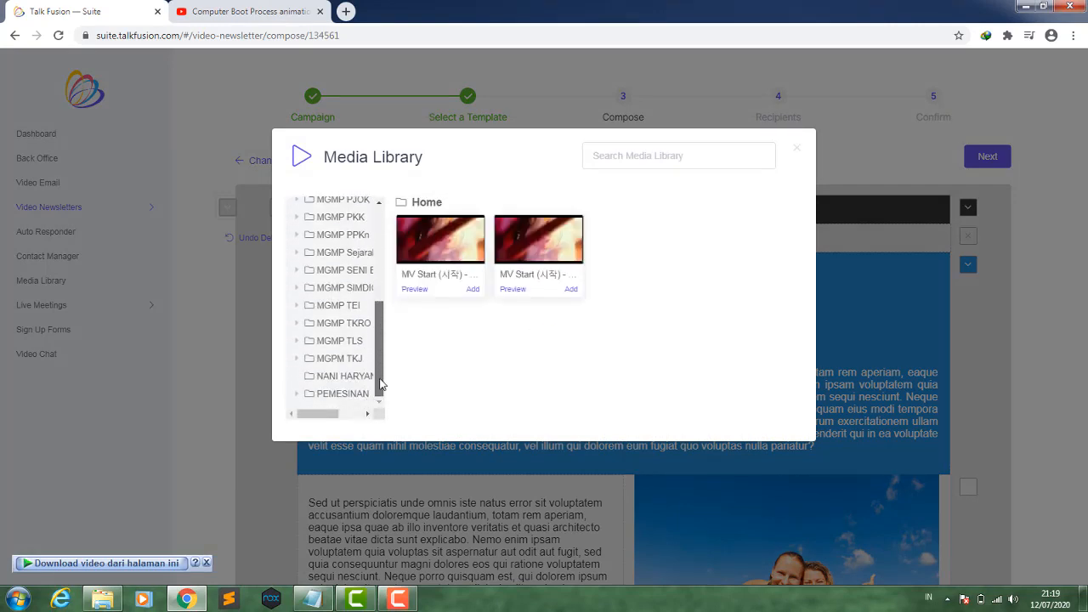
click(297, 359)
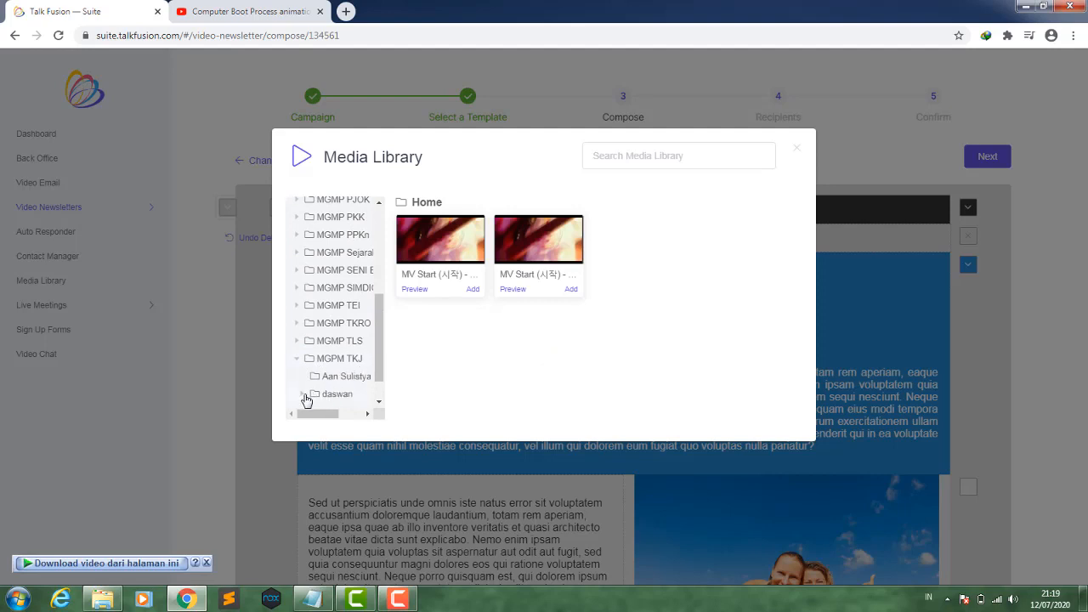
click(303, 395)
drag(379, 356, 376, 405)
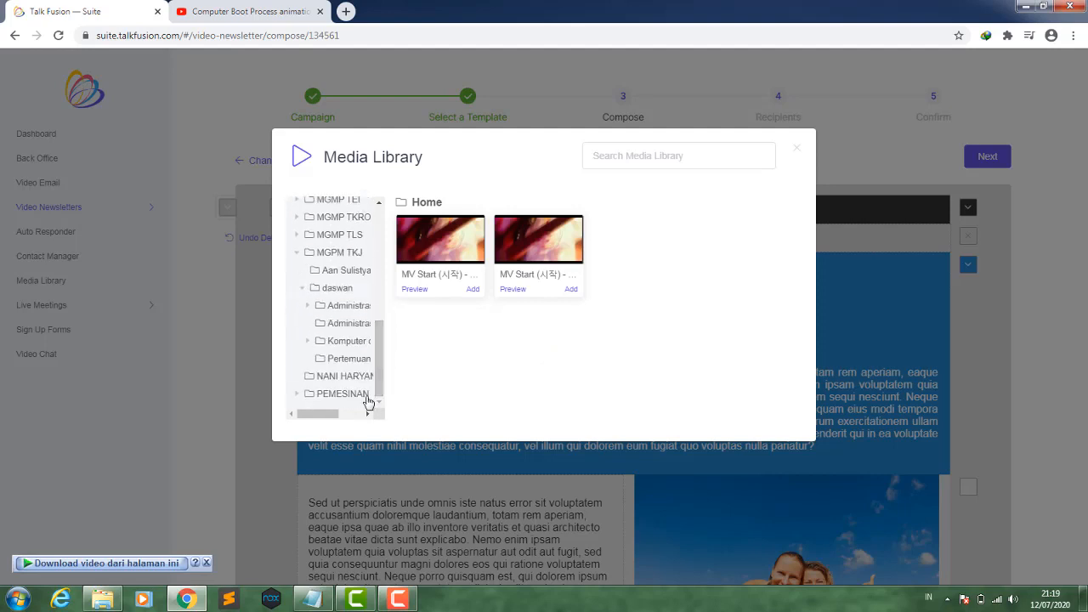
click(308, 341)
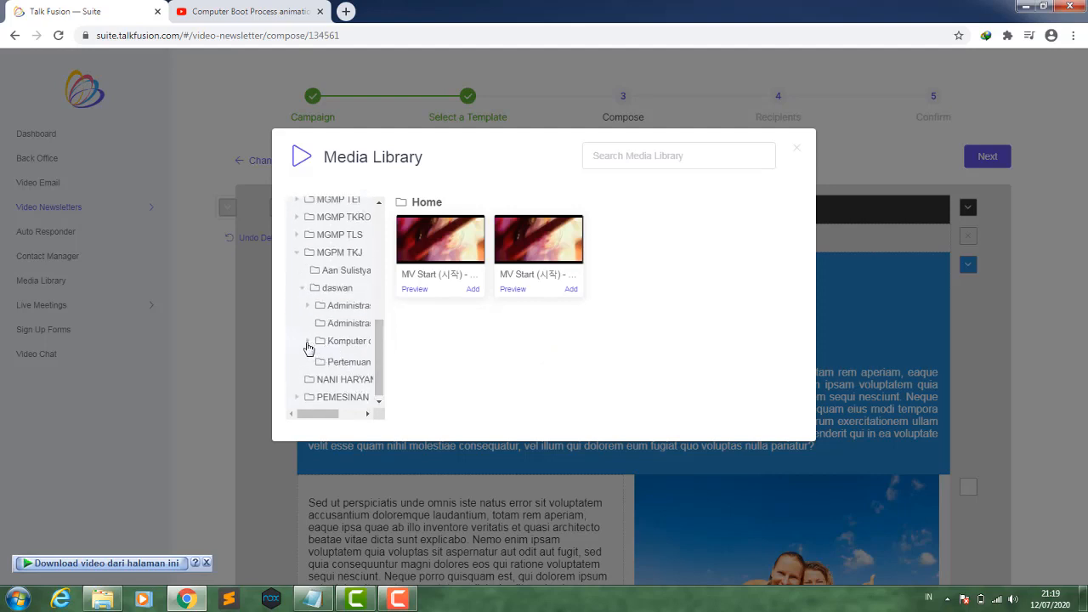
click(332, 363)
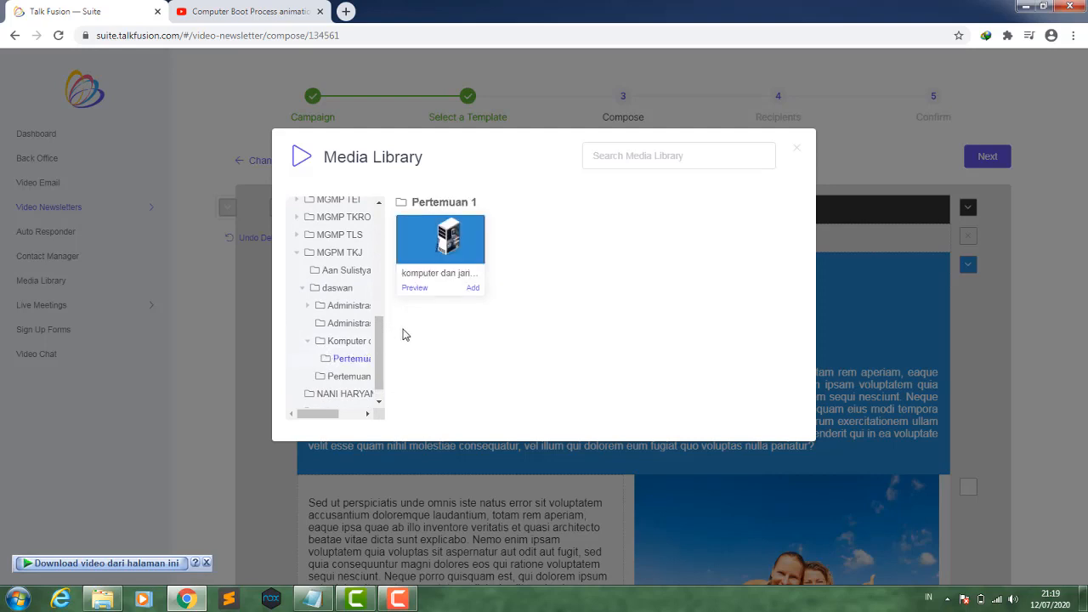
click(472, 289)
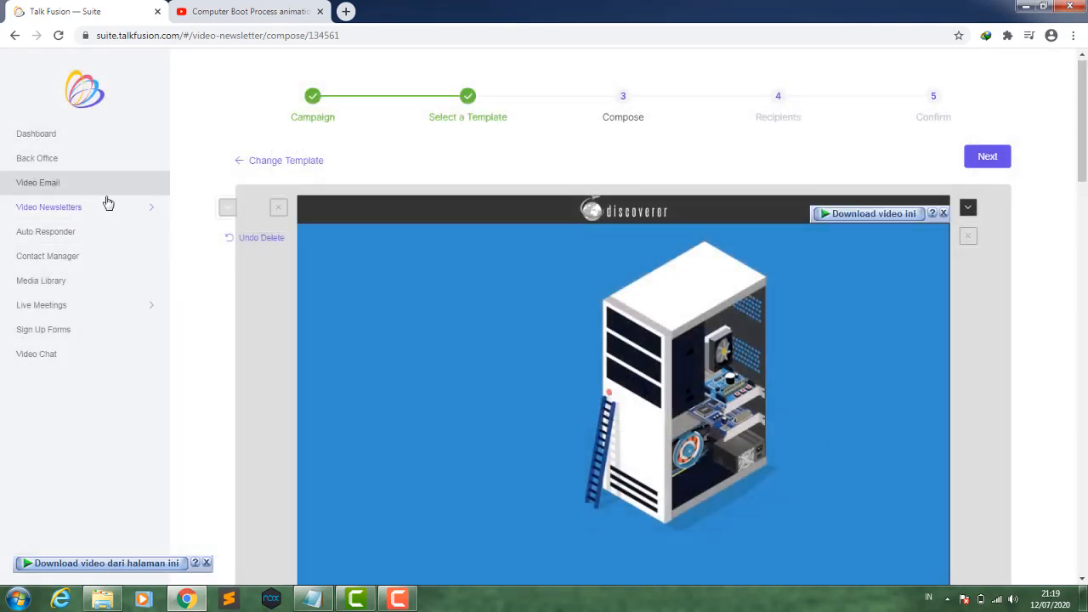
mouse_move(75, 215)
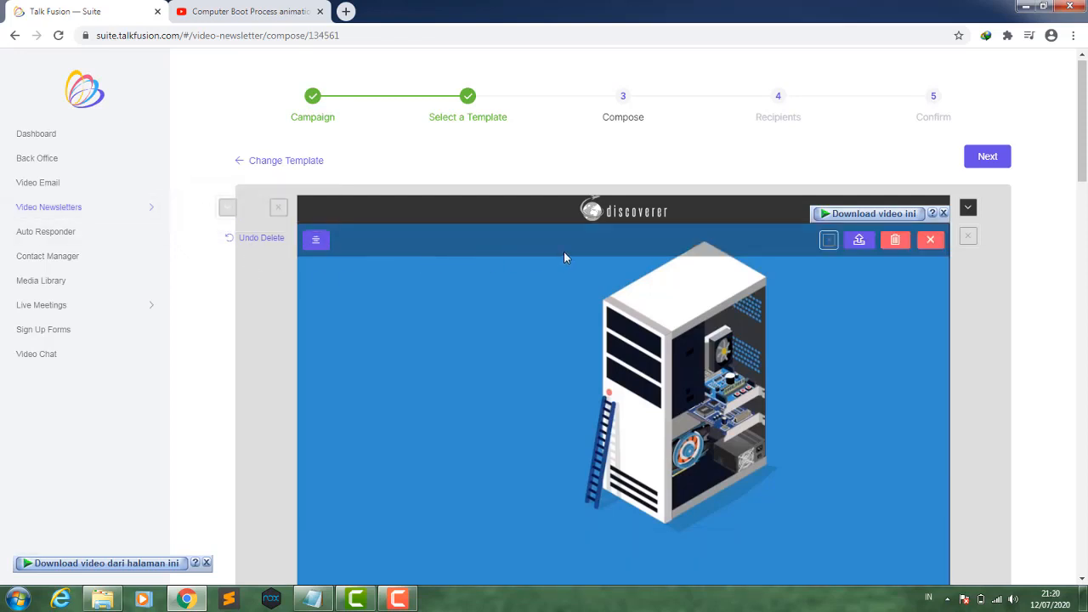
scroll(564, 251, down, 3)
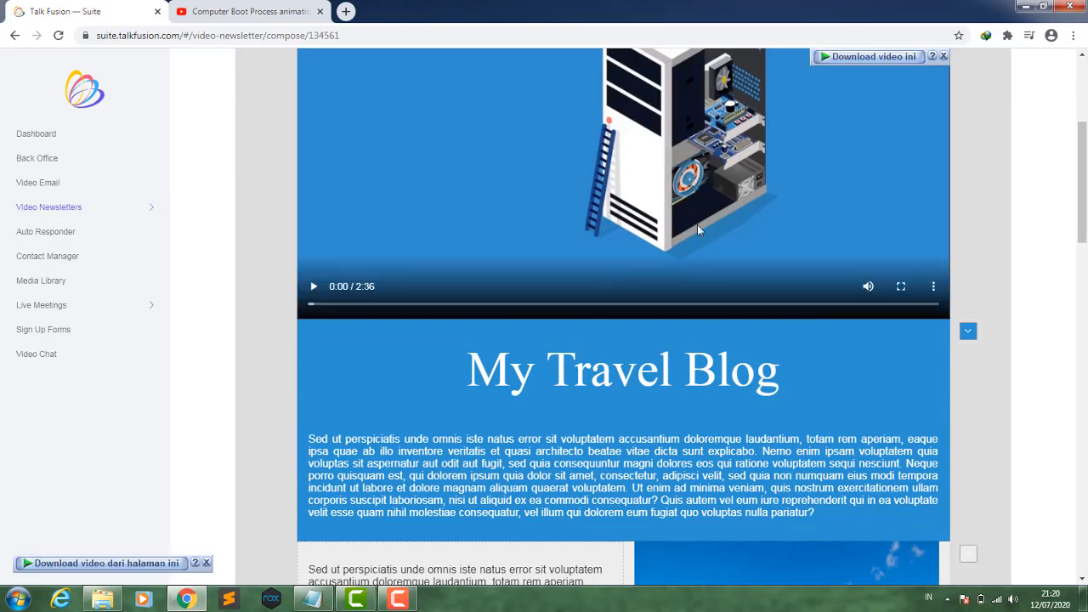
double_click(762, 370)
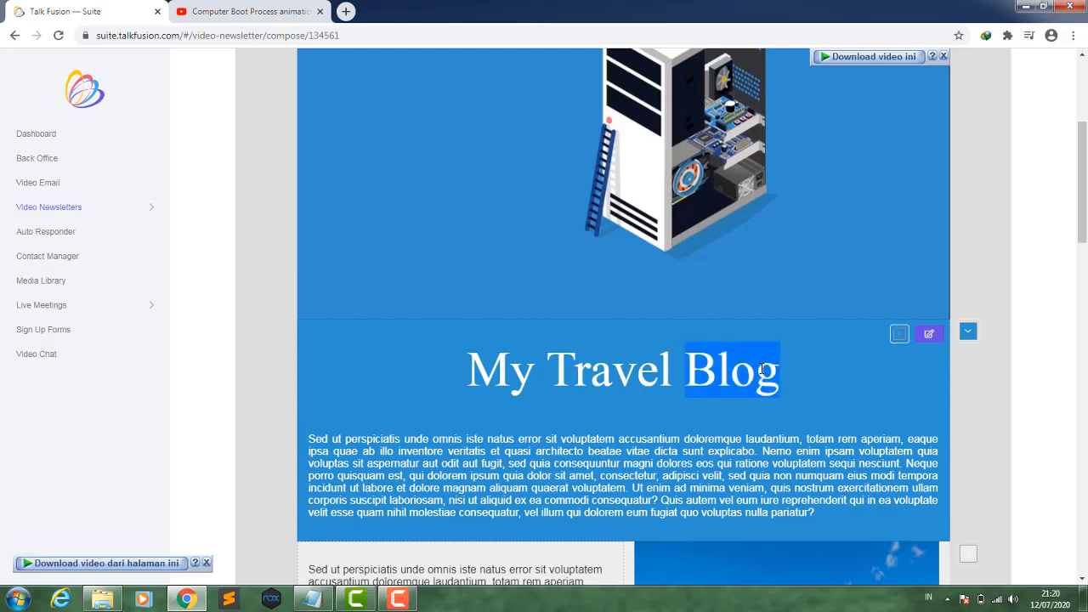
click(933, 337)
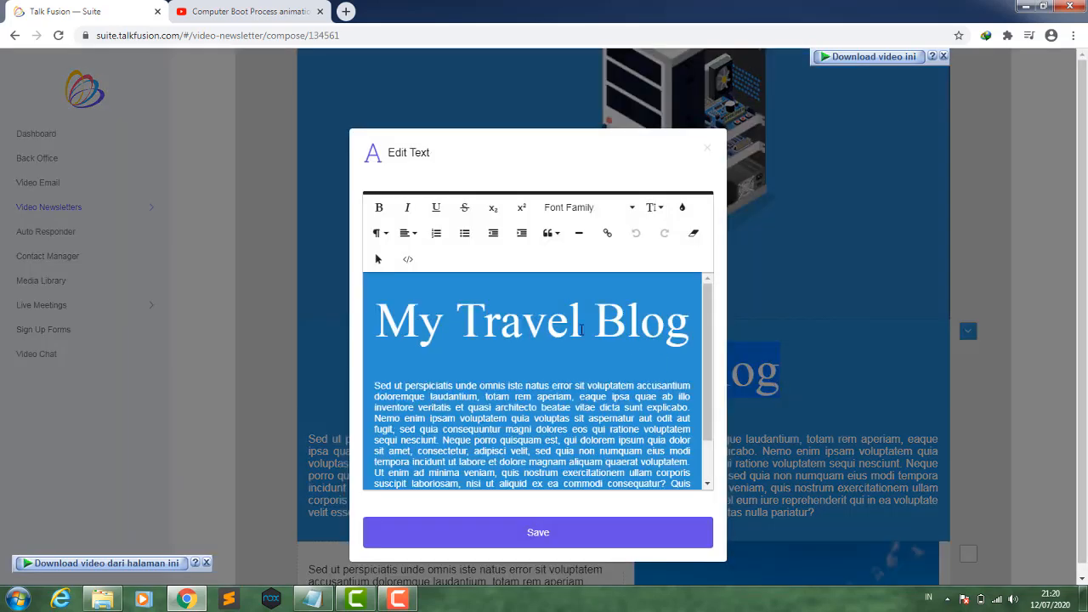
click(582, 330)
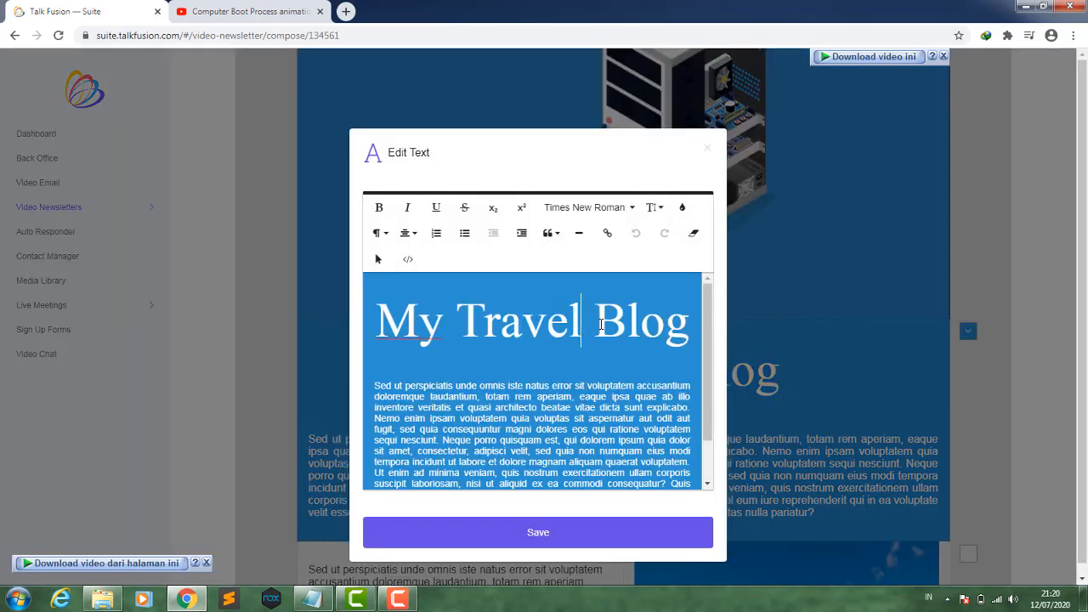
drag(691, 325, 411, 308)
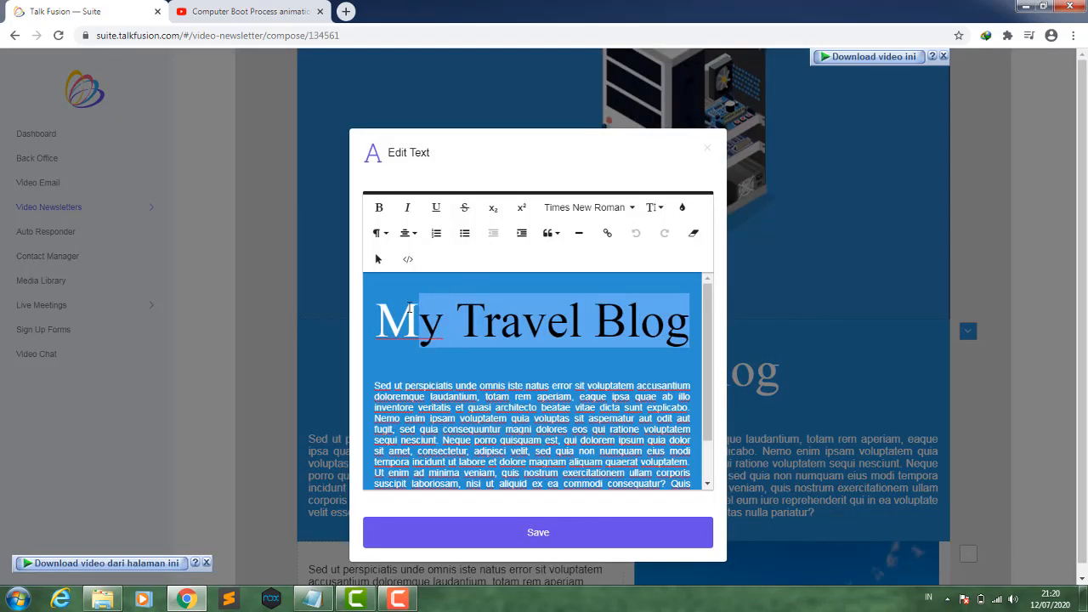
key(BackSpace)
key(BackSpace)
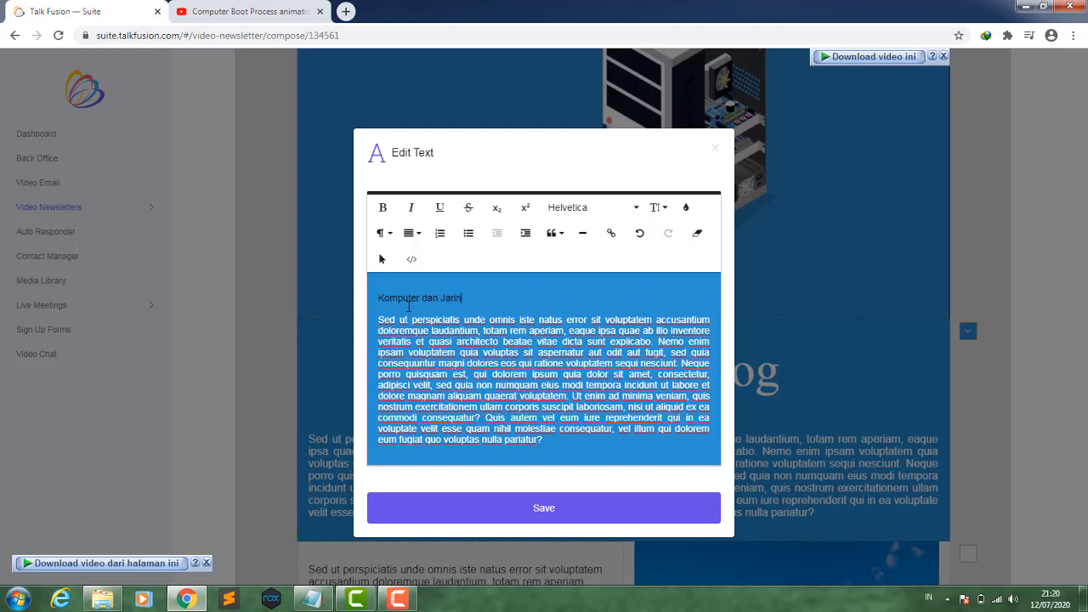
text(Komputer dan Jaringan )
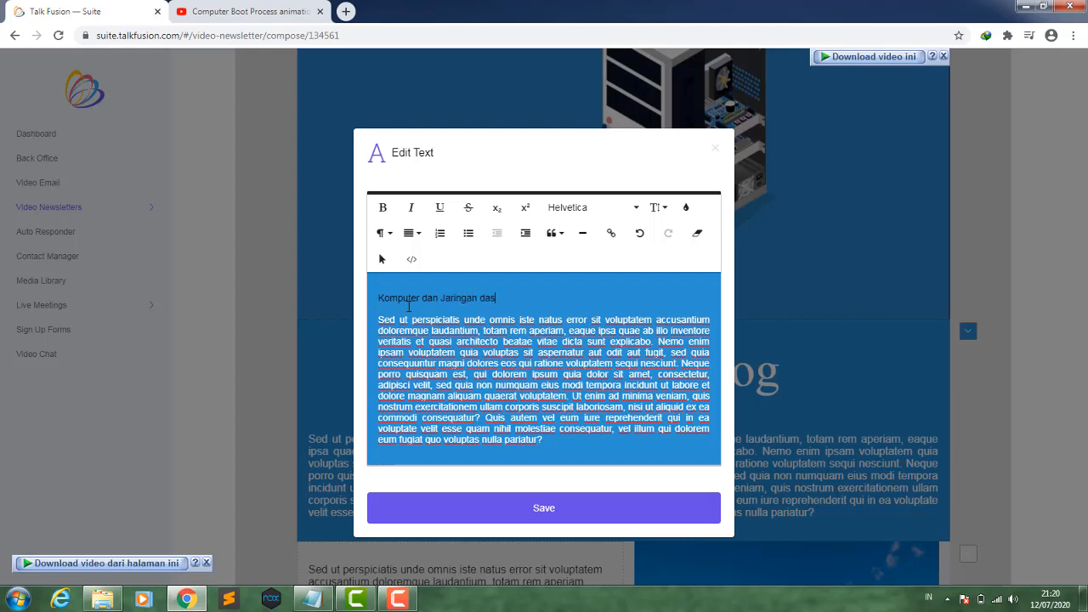
text(dasar)
drag(522, 294, 379, 293)
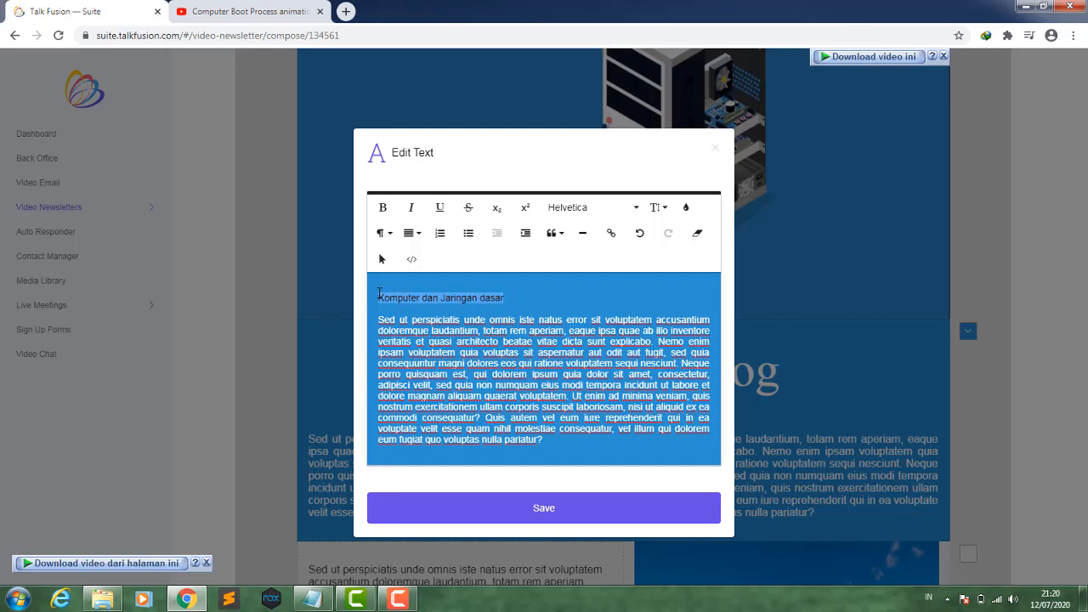
click(712, 150)
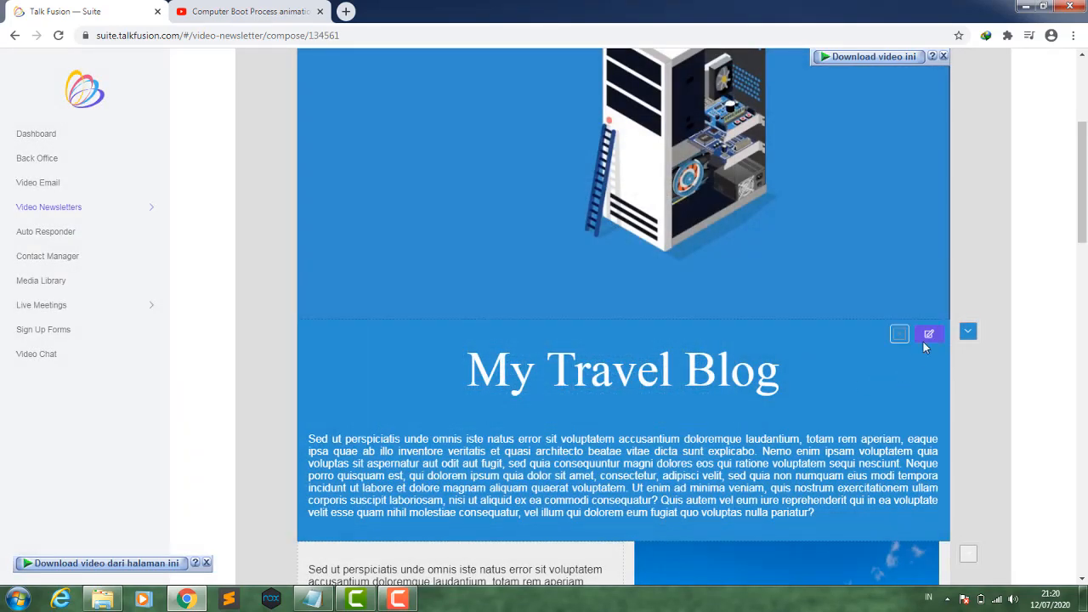
- Retitle the text block's heading as "Komputer dad Jaringan dasar"
click(928, 335)
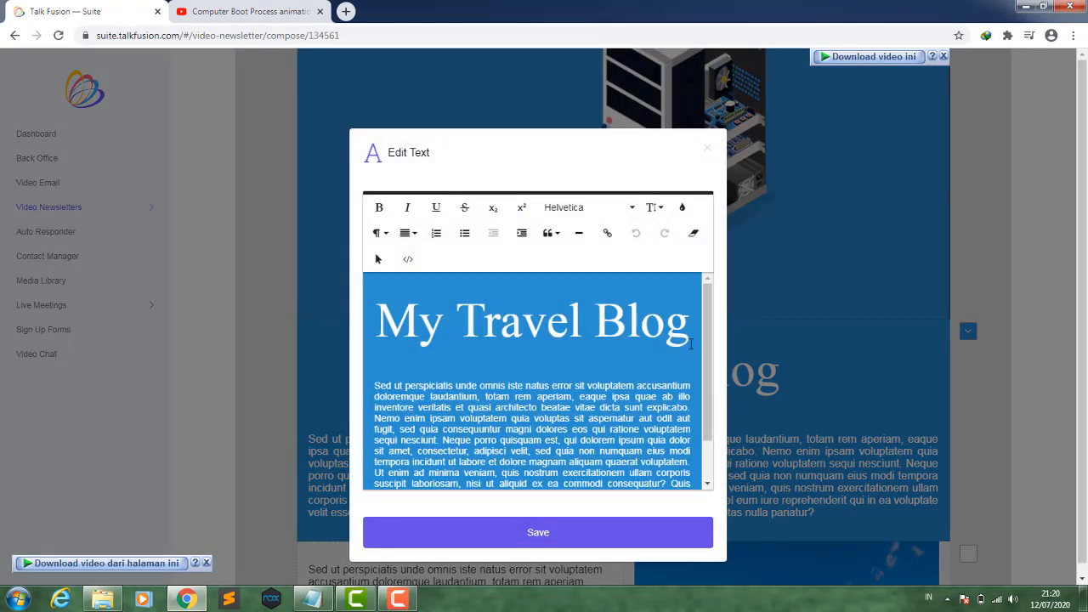
click(476, 317)
click(419, 321)
key(Delete)
key(Delete)
key(Delete)
key(Delete)
key(Delete)
key(Delete)
key(Delete)
key(Delete)
key(Delete)
key(Delete)
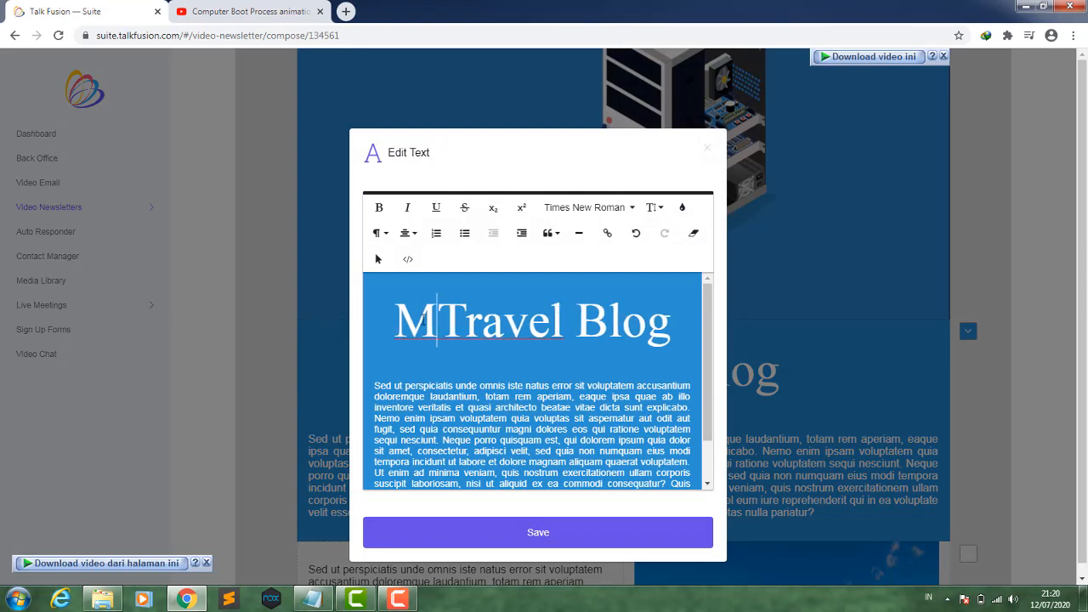
key(Delete)
key(Delete)
key(Delete)
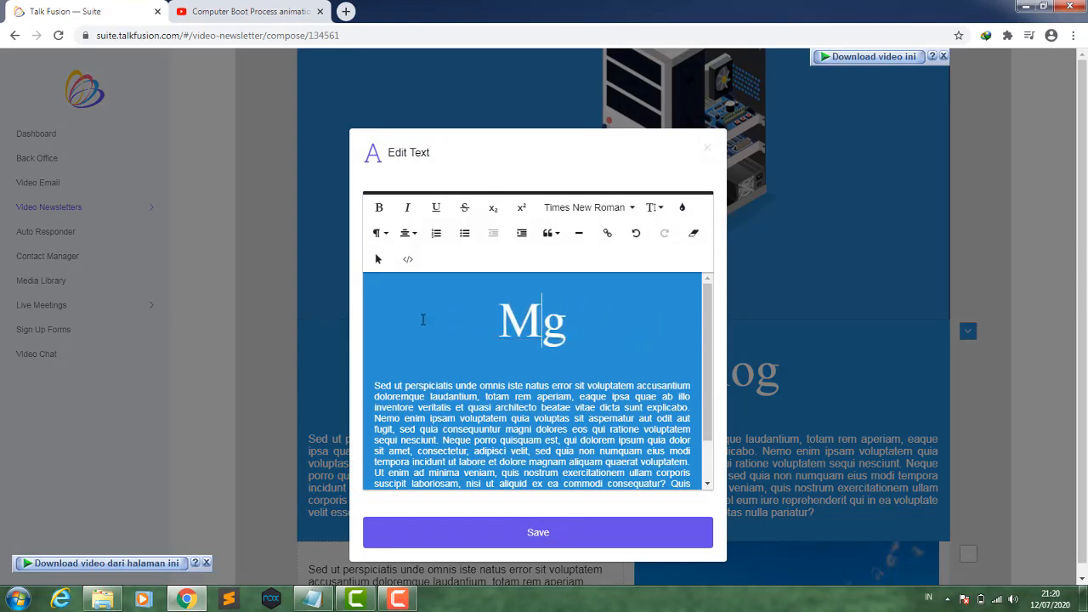
text(Komp)
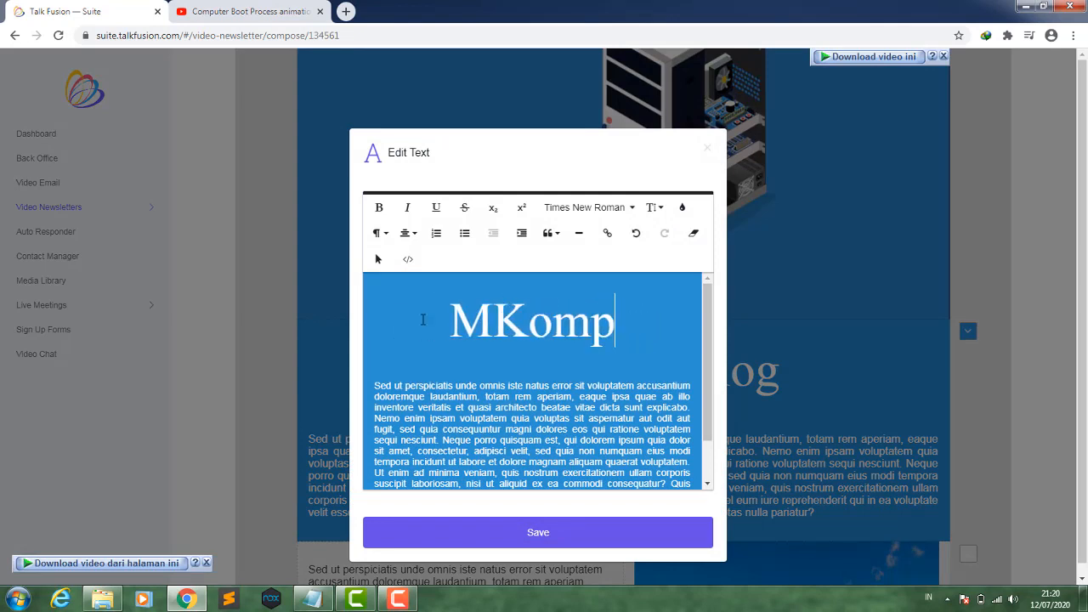
text(uter dsd)
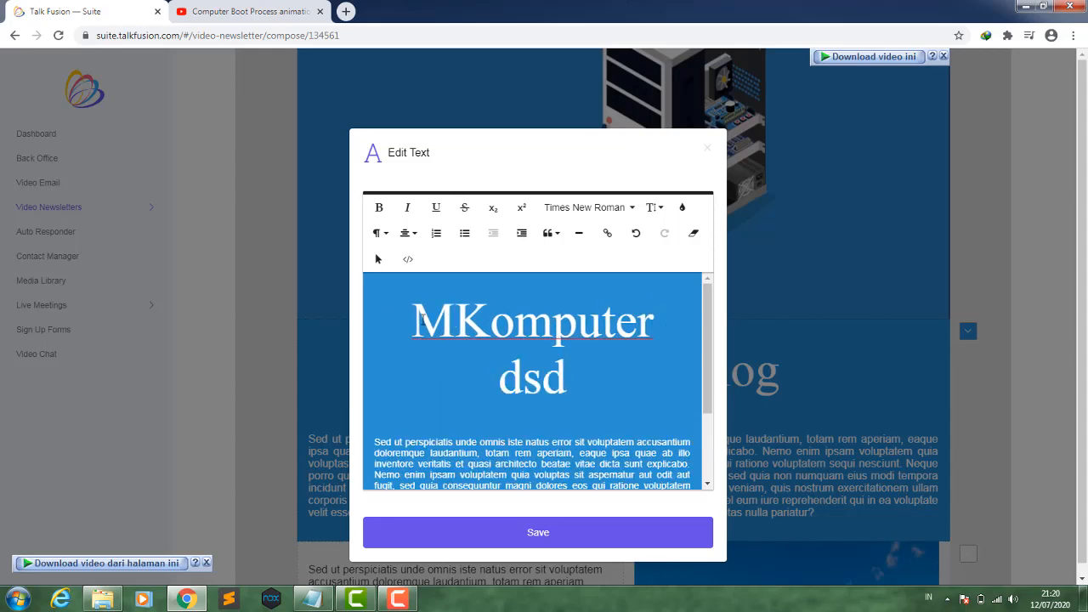
key(BackSpace)
key(BackSpace)
text(ad)
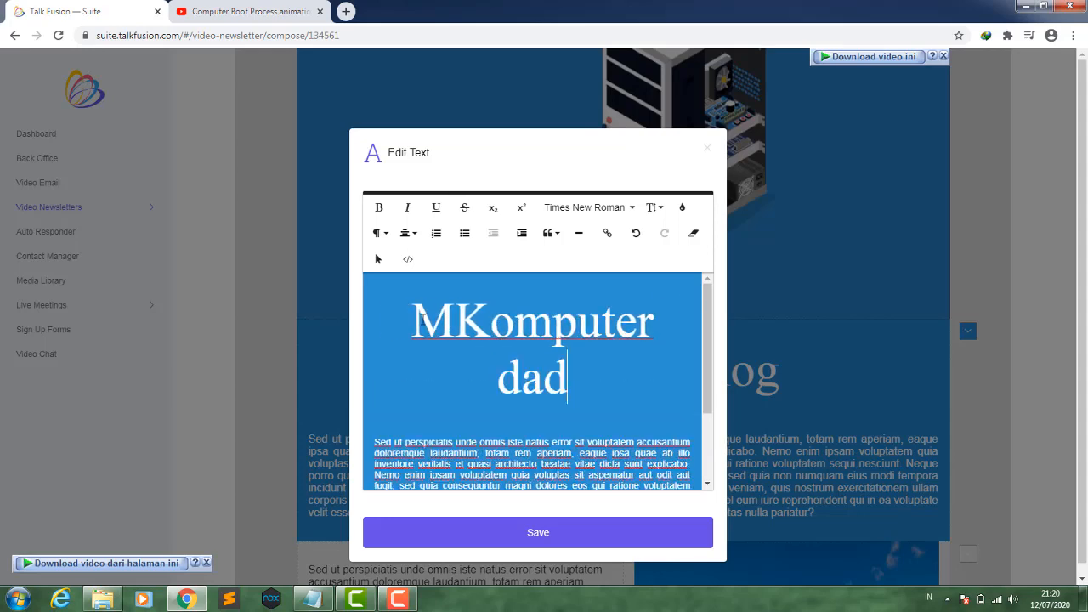
text( Jari)
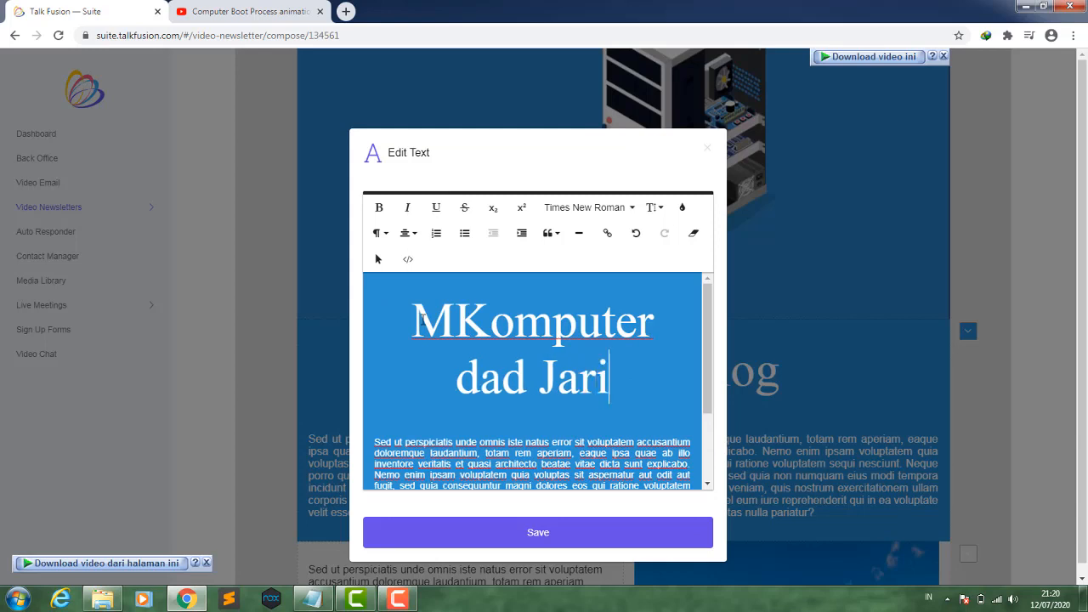
text(ngan dasar)
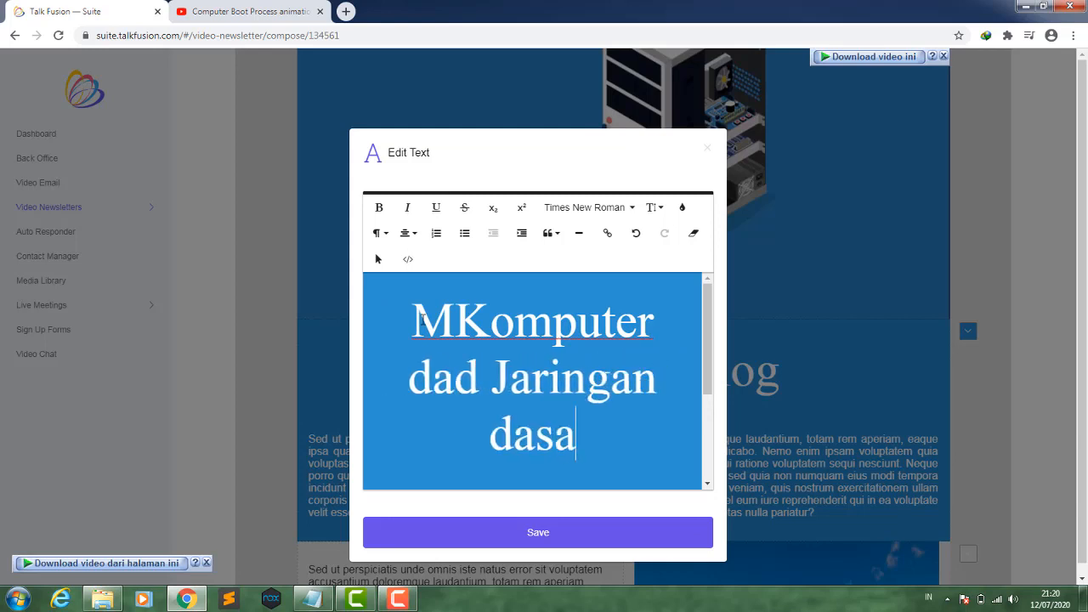
click(459, 317)
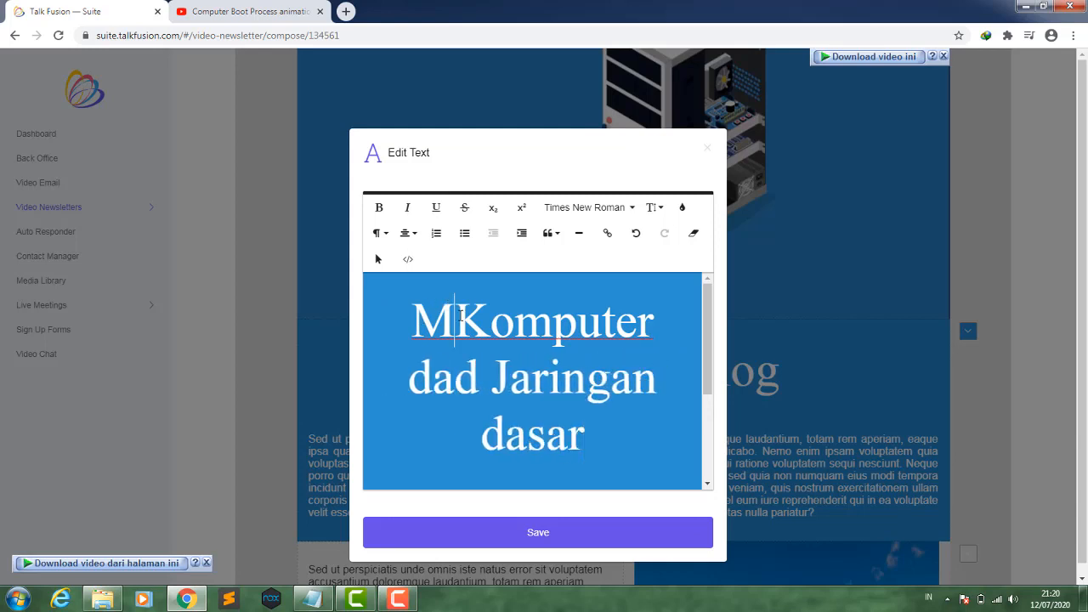
key(BackSpace)
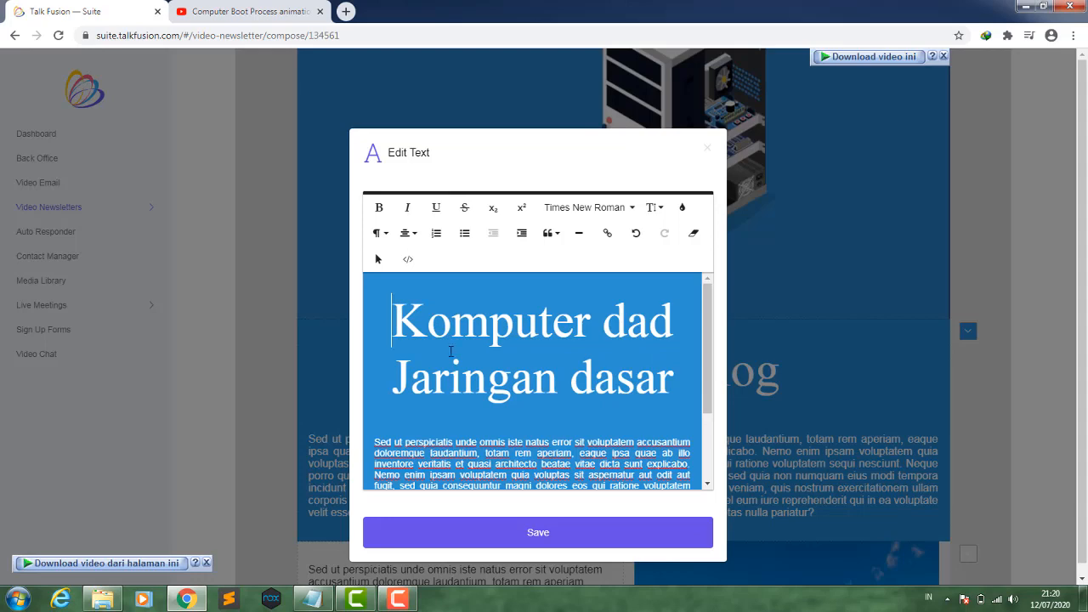
- Insert the Computer Boot Process animation YouTube URL into the body paragraph after "doloremque" and save the text
scroll(459, 317, down, 3)
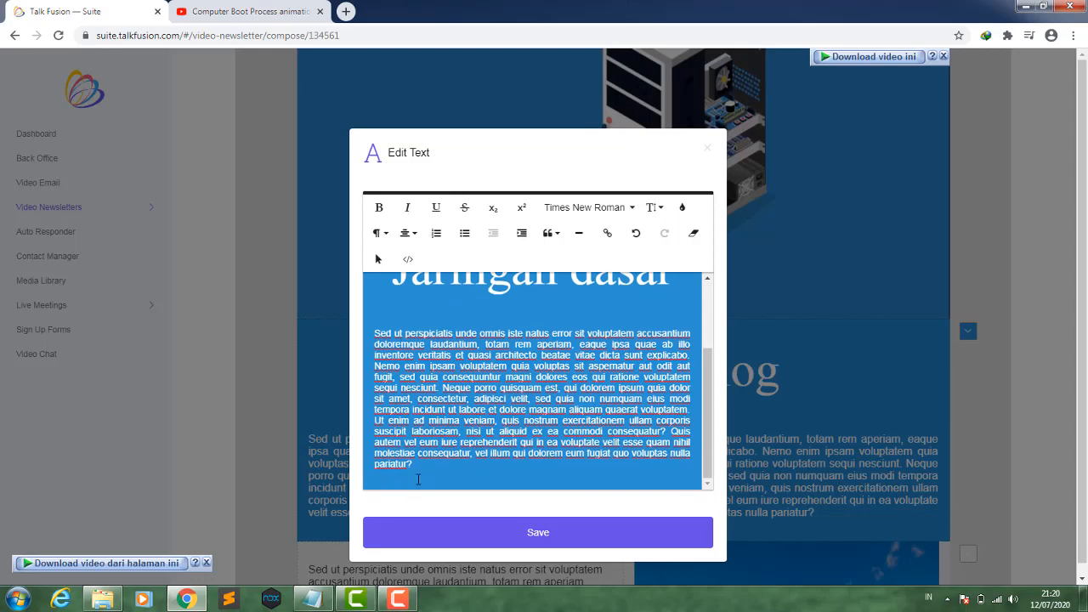
drag(418, 465, 378, 319)
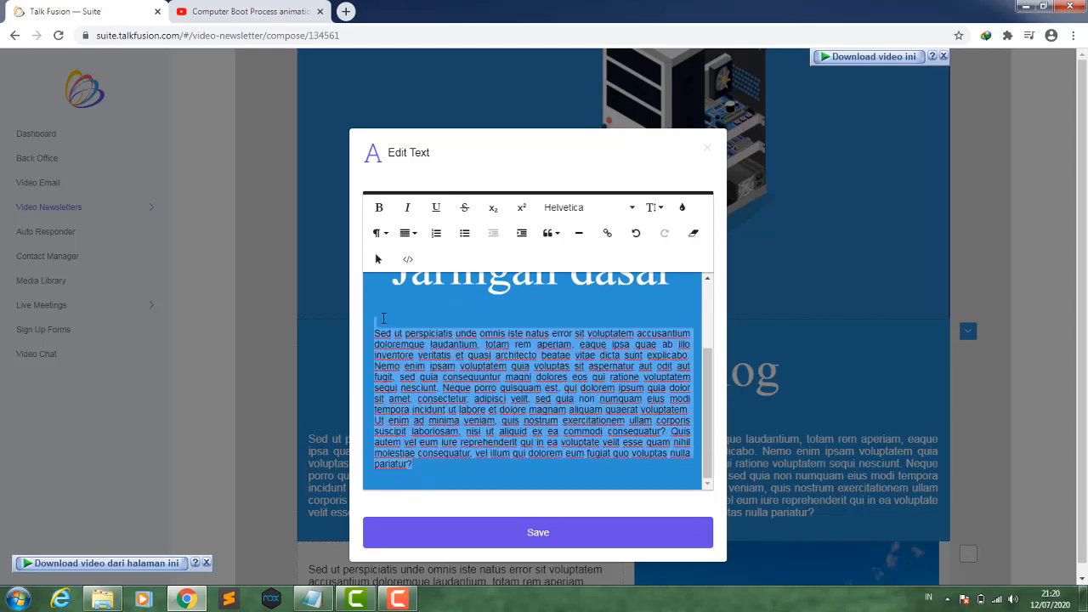
click(247, 11)
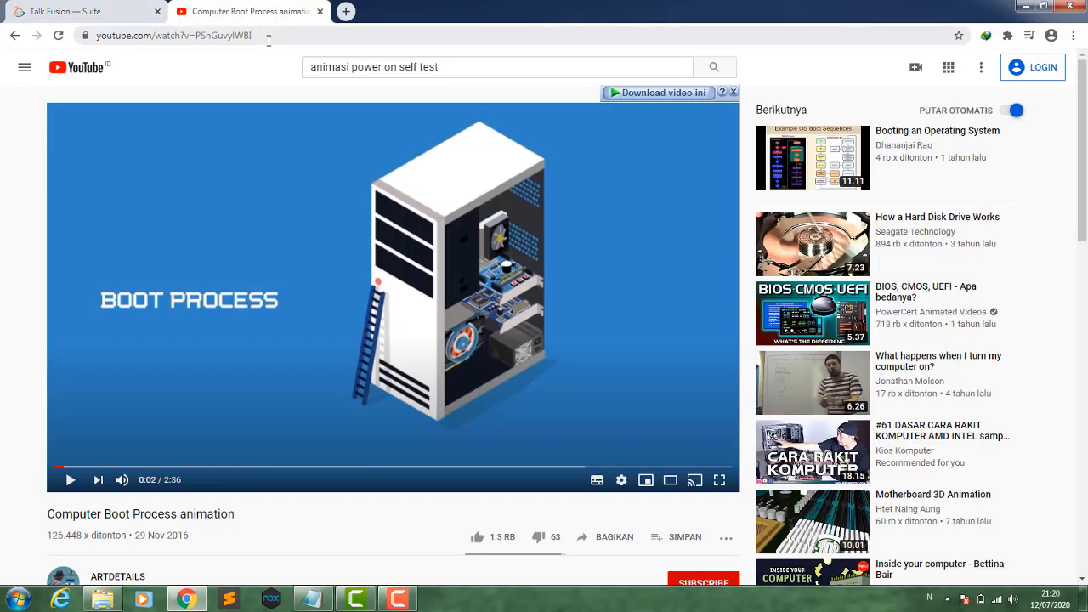
drag(251, 36, 106, 41)
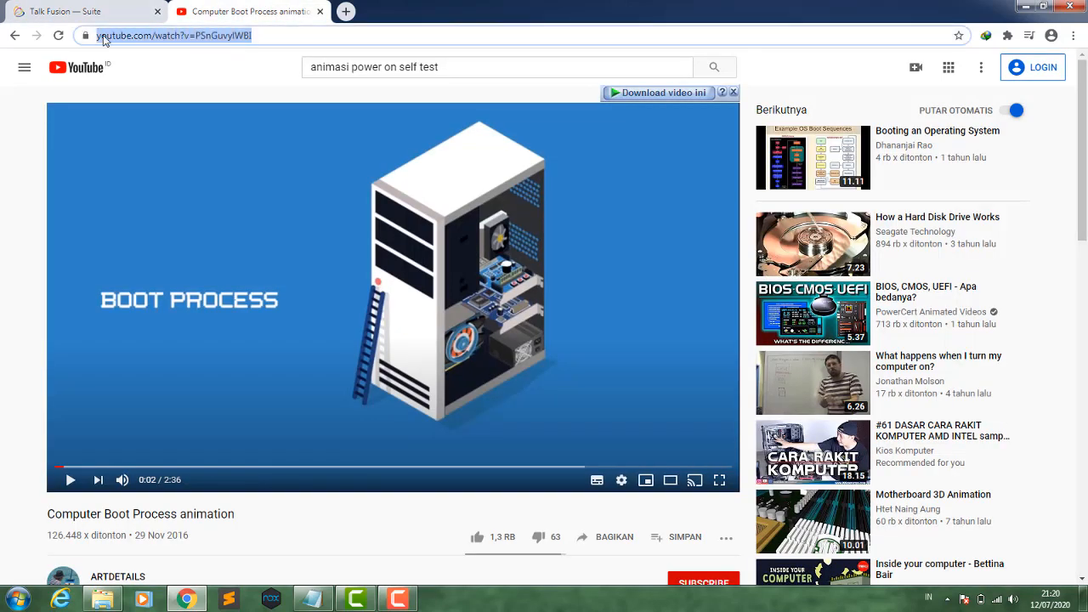
right_click(148, 36)
click(172, 86)
click(97, 17)
click(502, 407)
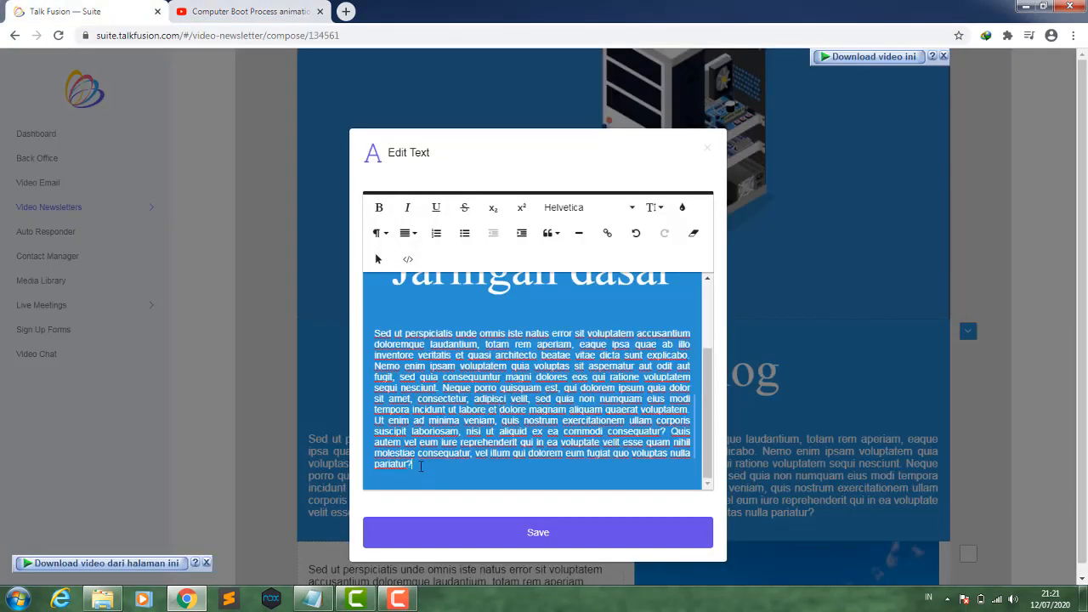
drag(420, 466, 377, 349)
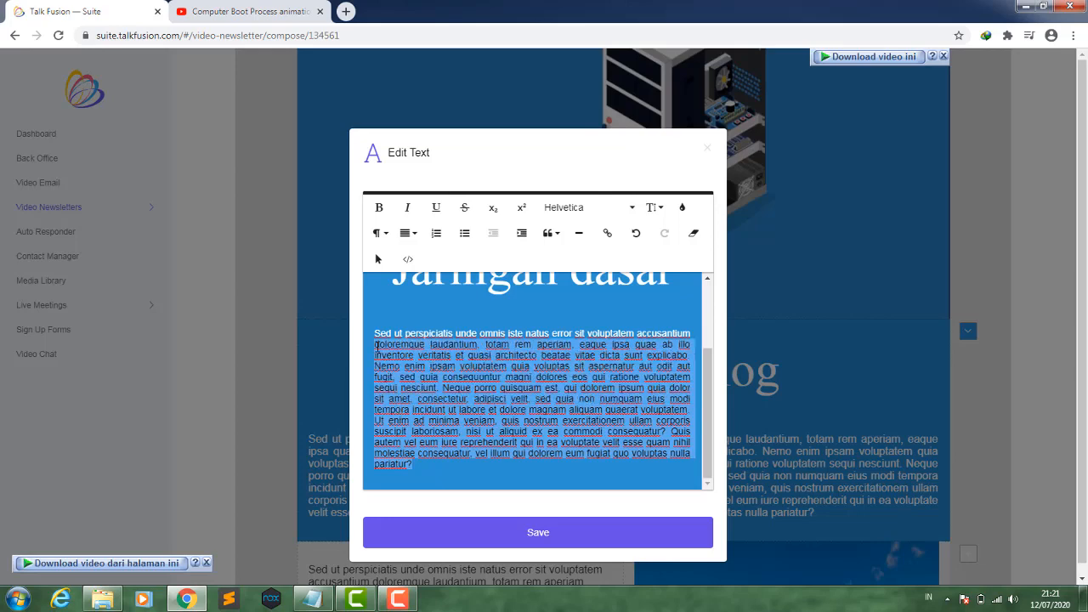
click(433, 343)
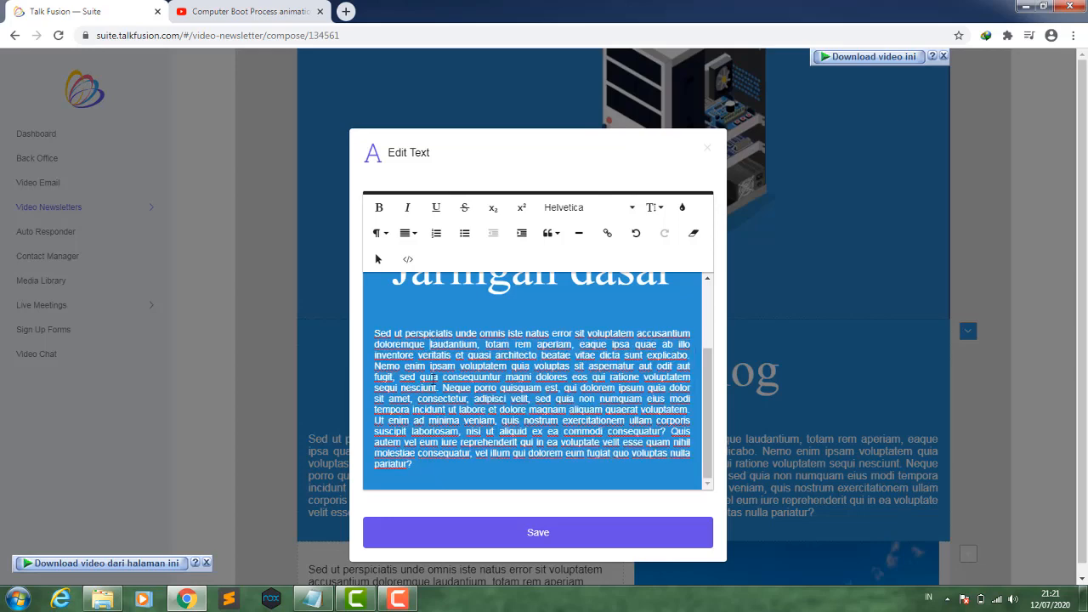
key(ctrl+v)
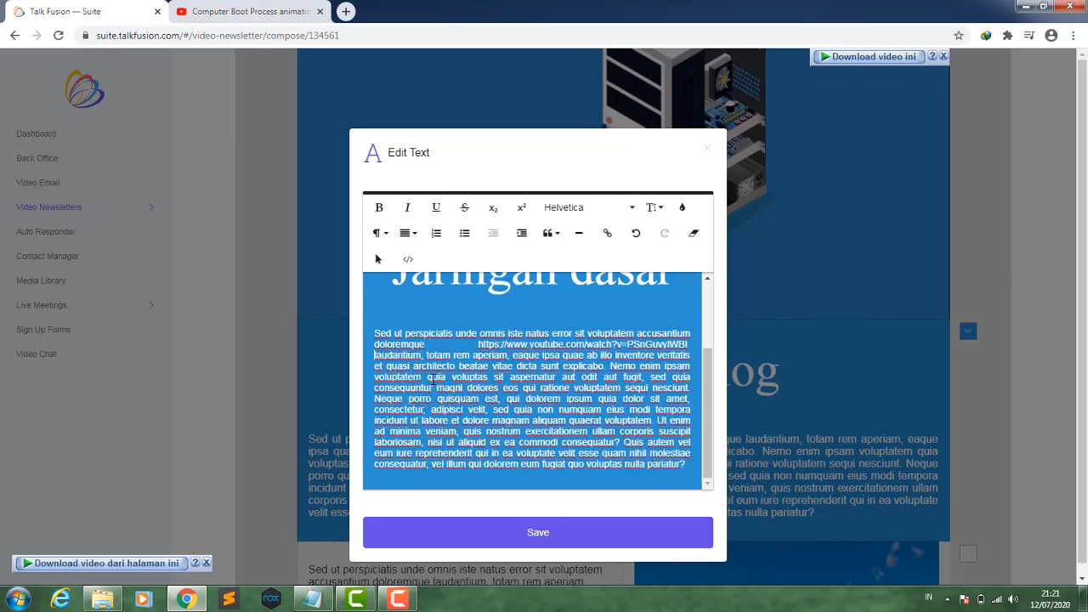
click(474, 528)
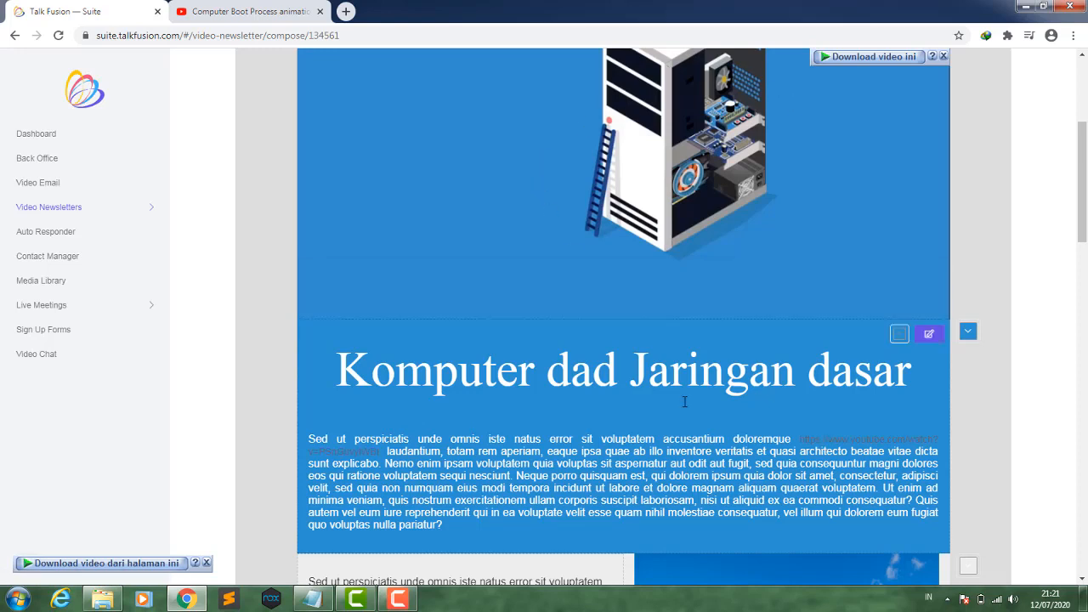
- Delete the surfer image from the right column below the heading block
scroll(713, 435, down, 2)
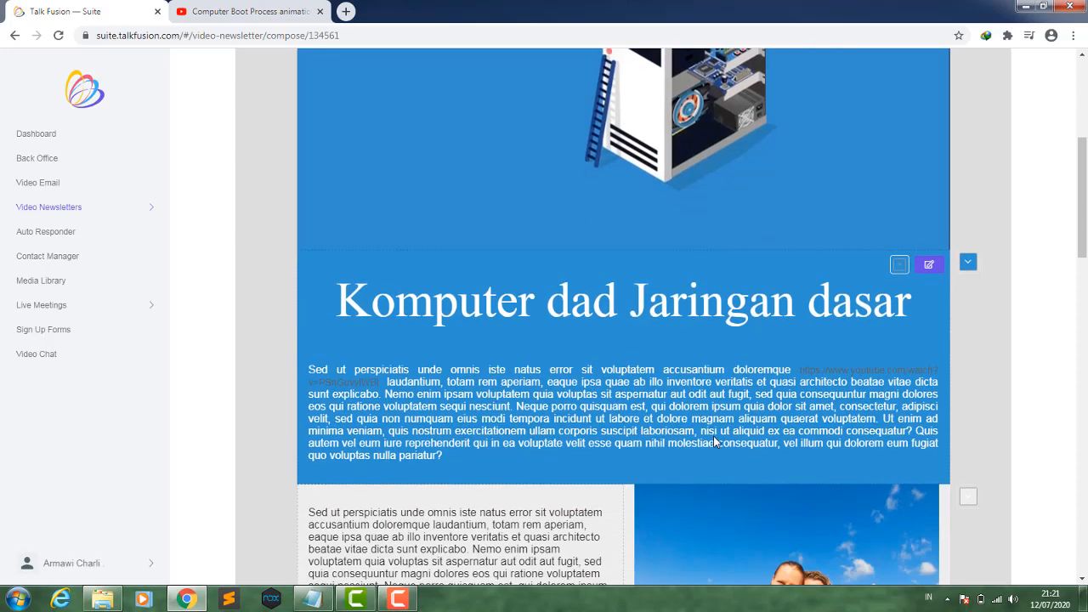
scroll(603, 418, down, 1)
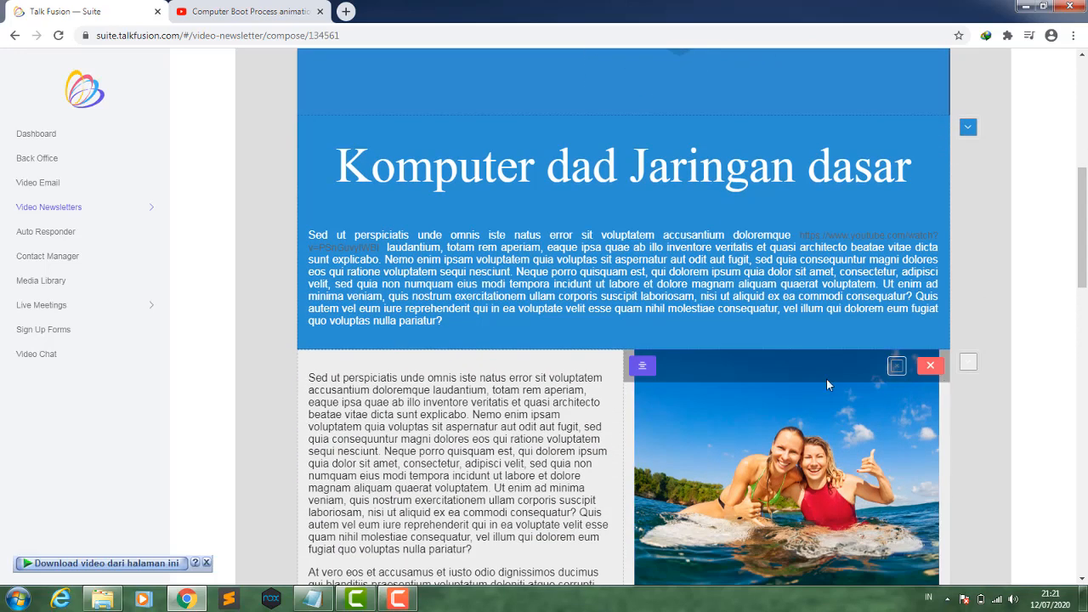
click(928, 368)
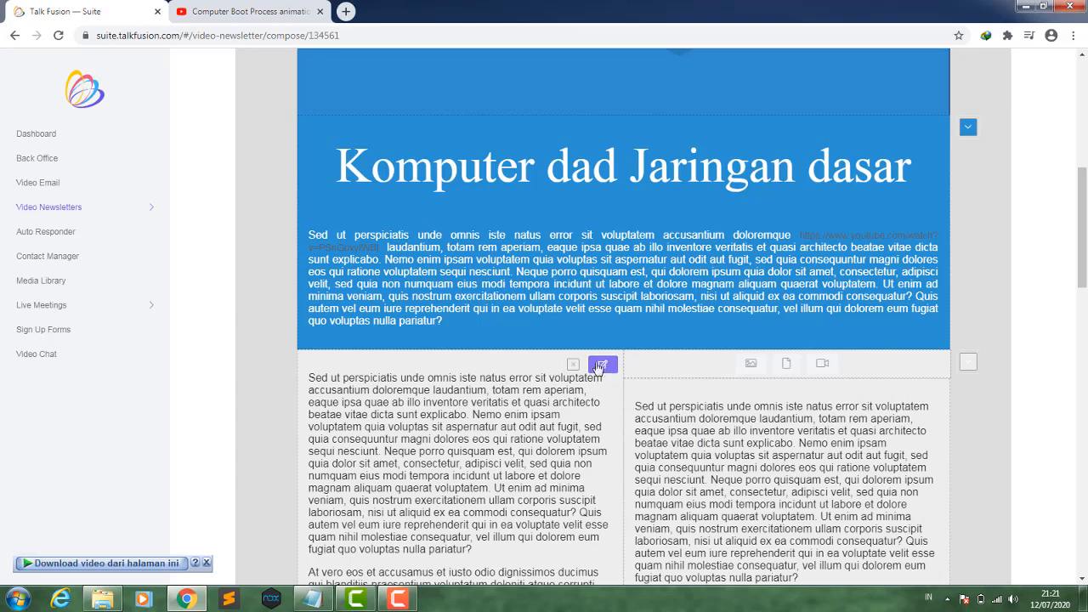
click(575, 366)
click(574, 367)
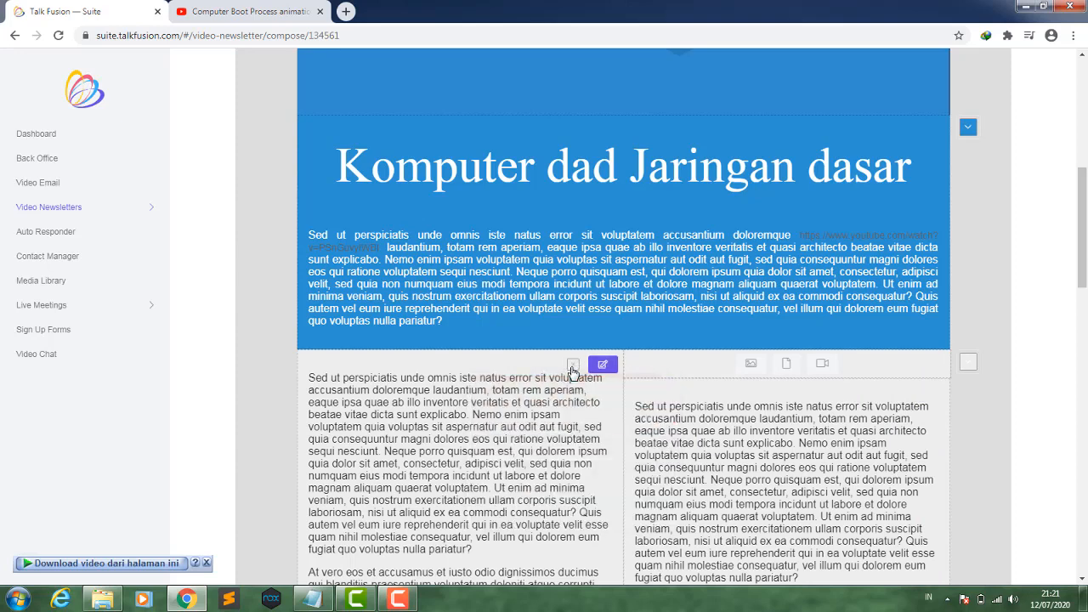
click(573, 370)
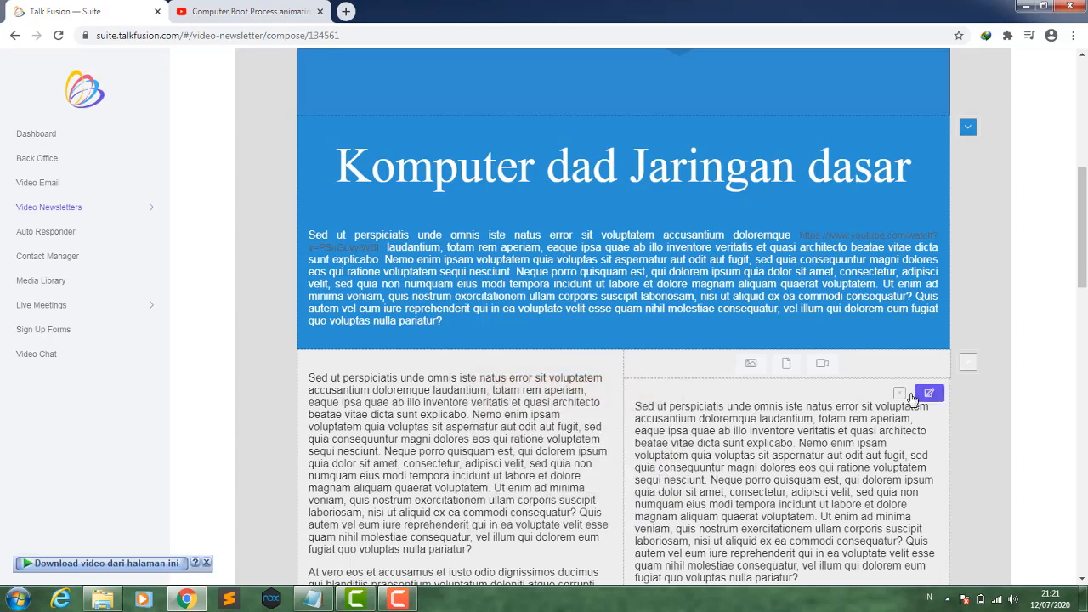
click(901, 394)
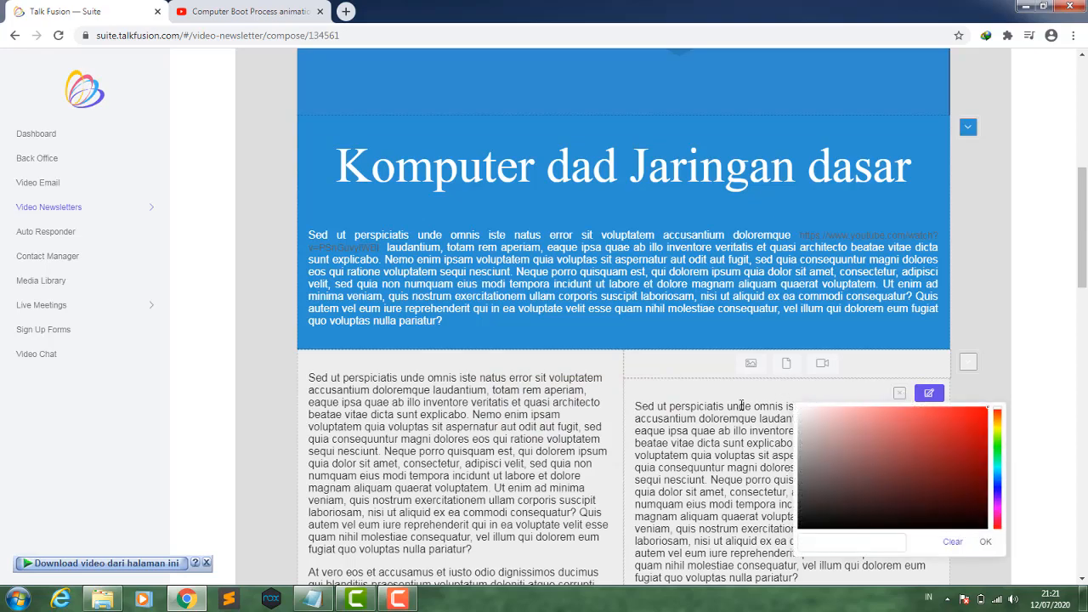
scroll(653, 423, down, 10)
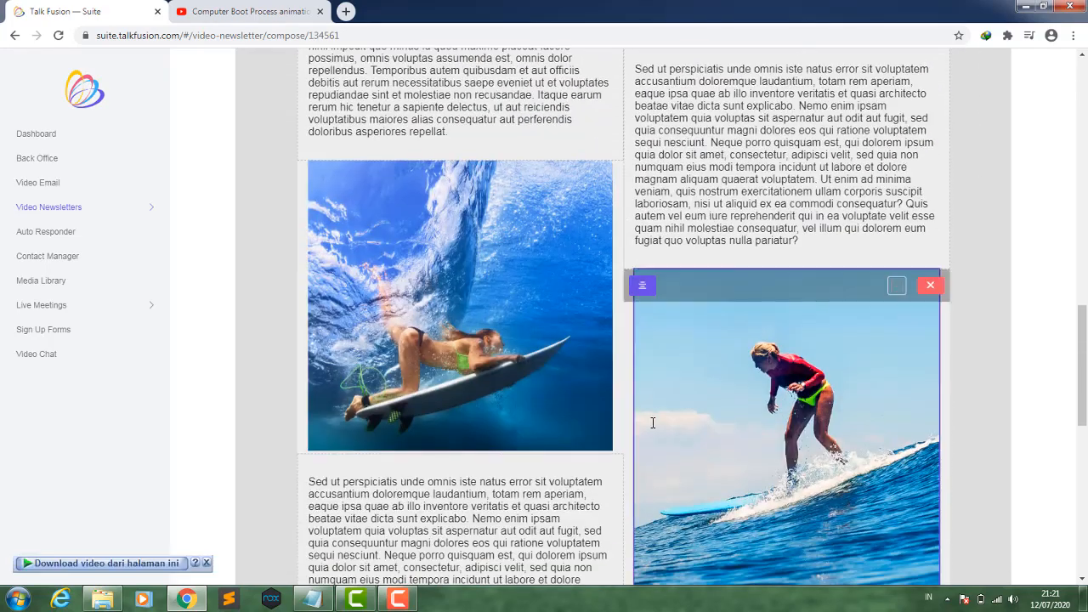
scroll(651, 425, down, 3)
scroll(651, 428, up, 2)
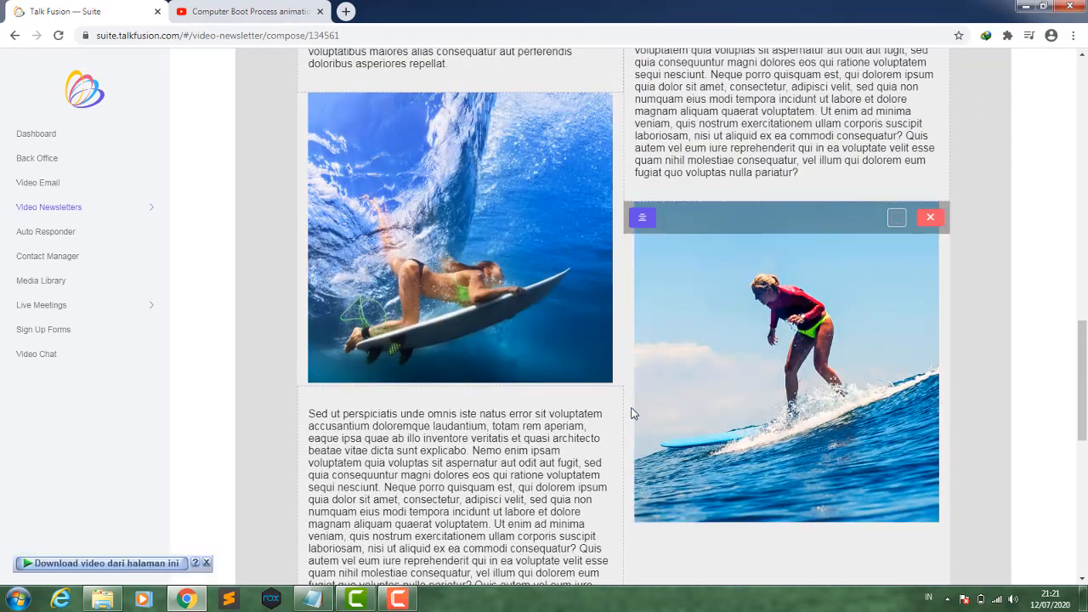
scroll(680, 408, up, 3)
scroll(818, 434, up, 3)
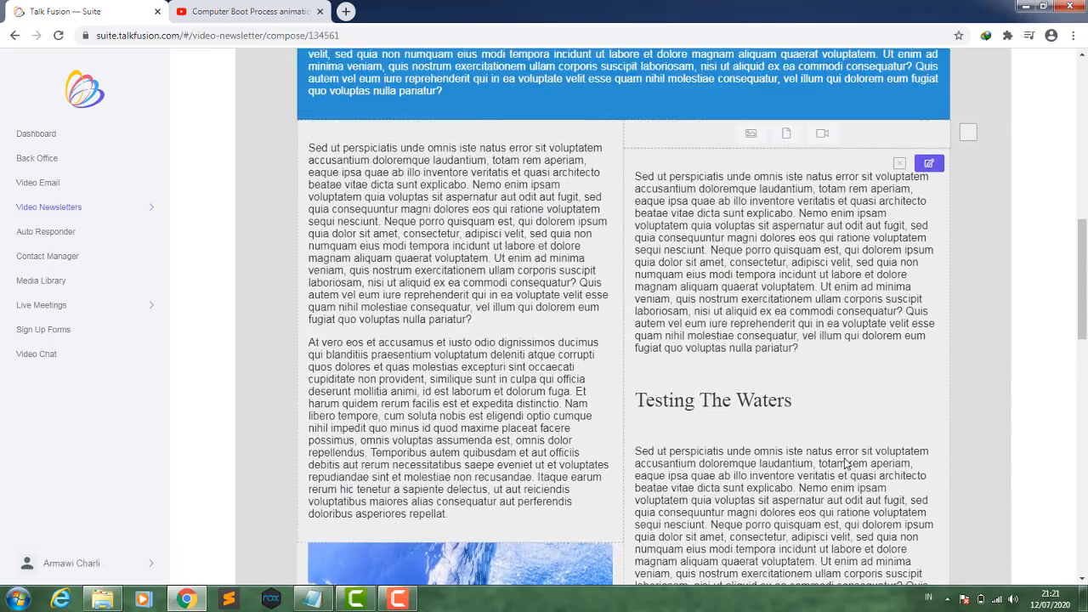
- Delete the surfing image below the Testing The Waters text in the right column
scroll(845, 463, up, 3)
scroll(845, 459, up, 2)
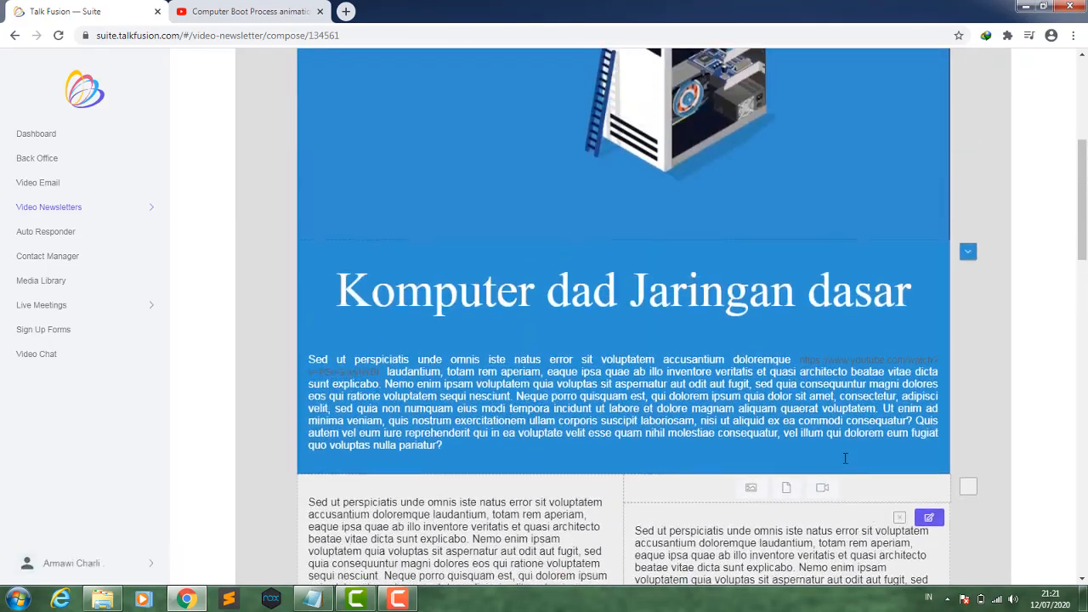
scroll(845, 458, down, 7)
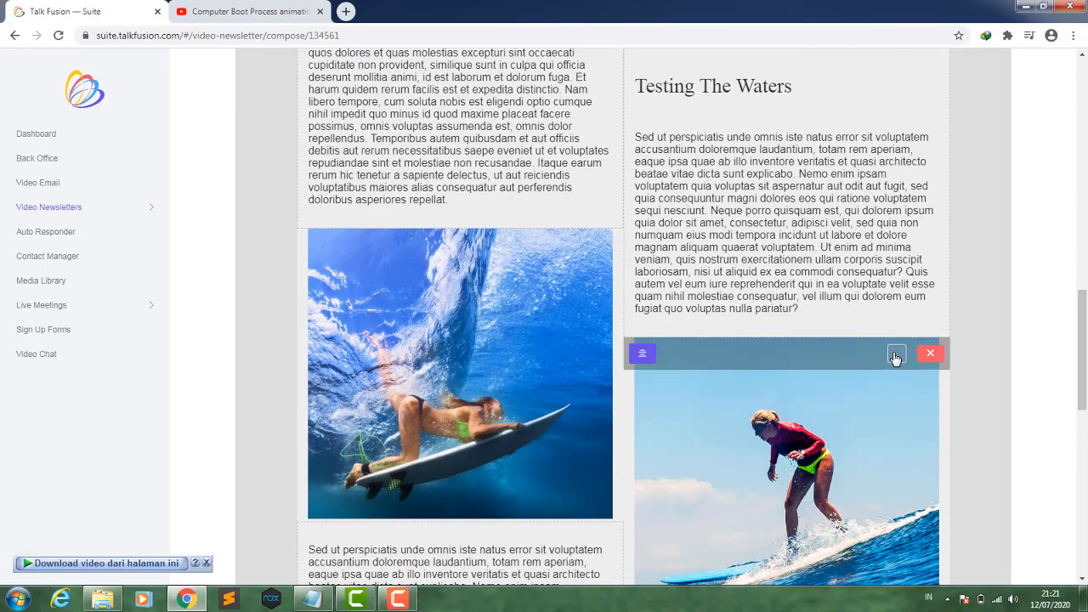
click(896, 354)
click(782, 354)
click(930, 353)
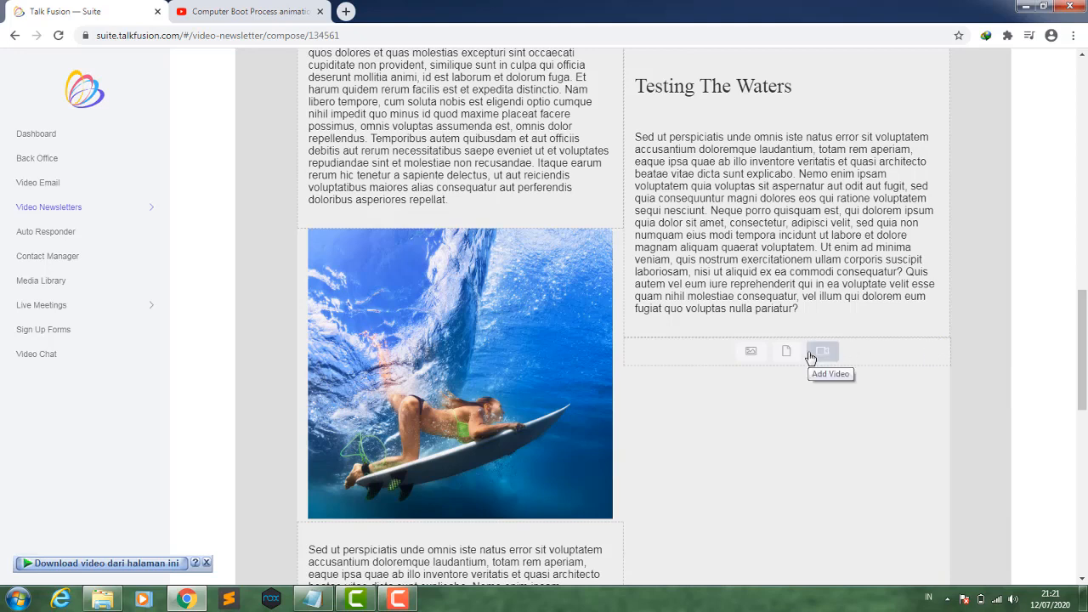
click(757, 356)
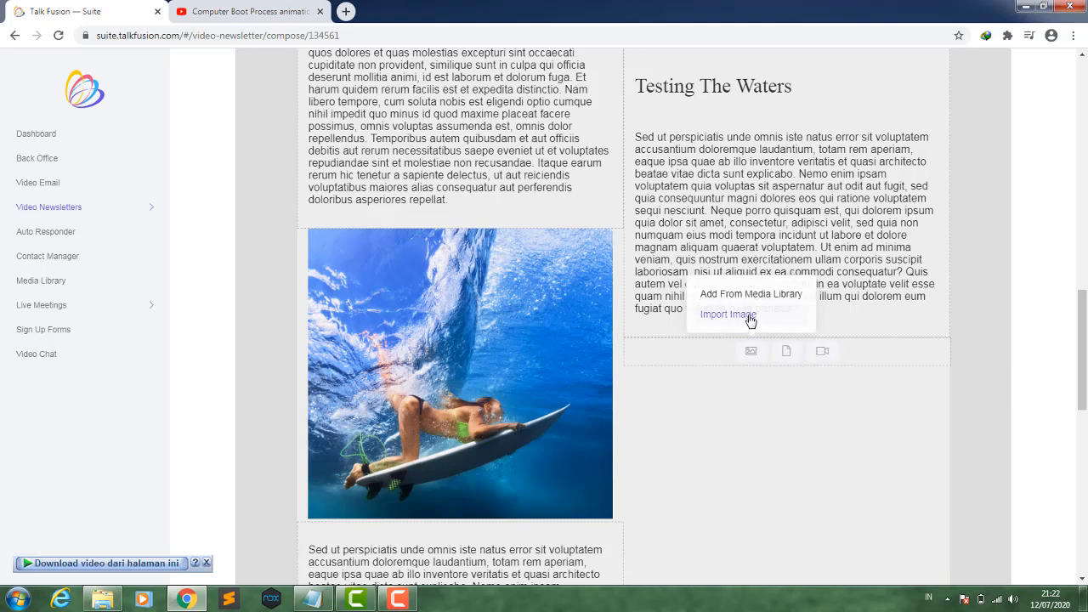
click(752, 315)
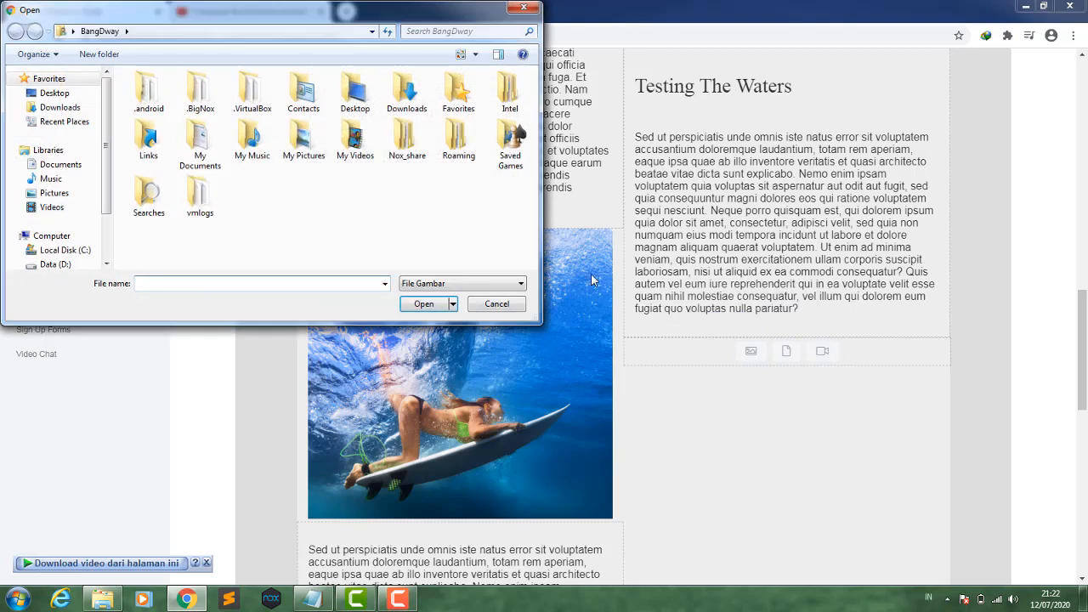
click(473, 306)
- Insert Slide12.JPG from the Media Library's MGPM TKJ > daswan > Pertemuan 1 folder into the emptied right-column image slot
click(754, 352)
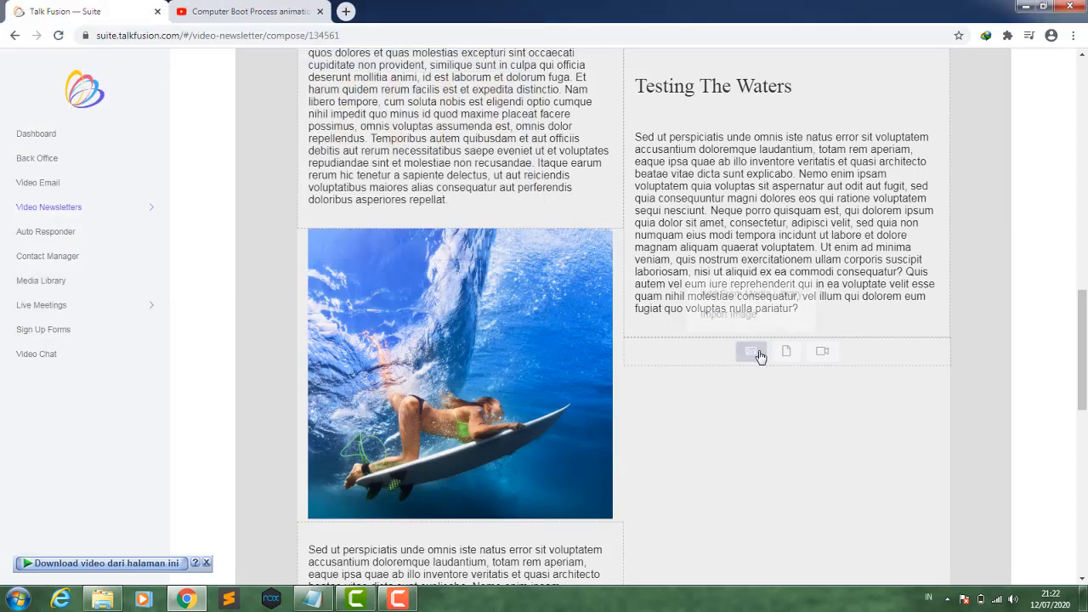
click(760, 297)
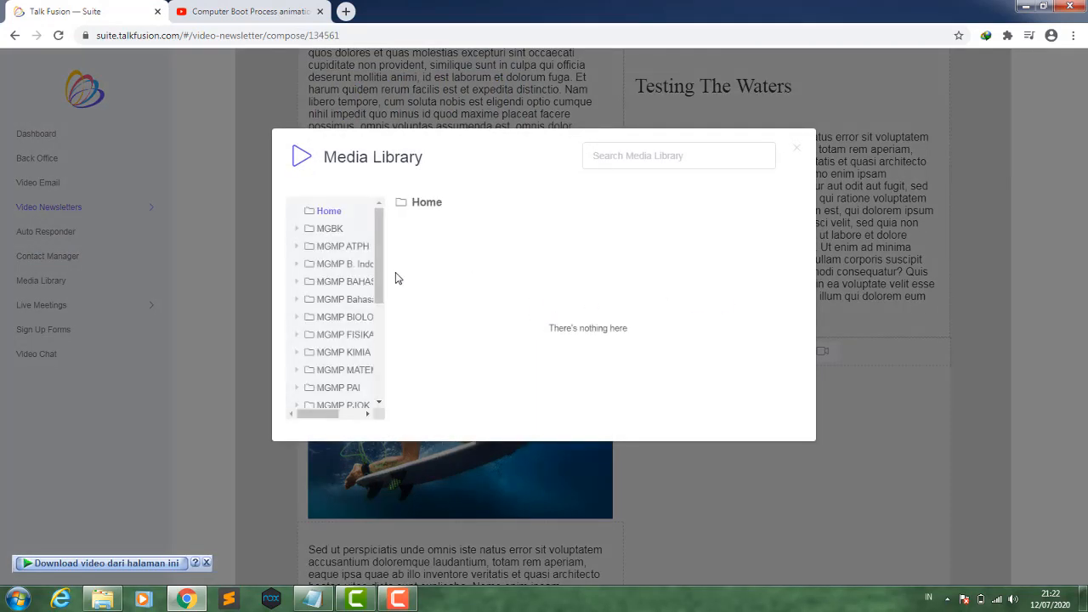
drag(381, 280, 378, 385)
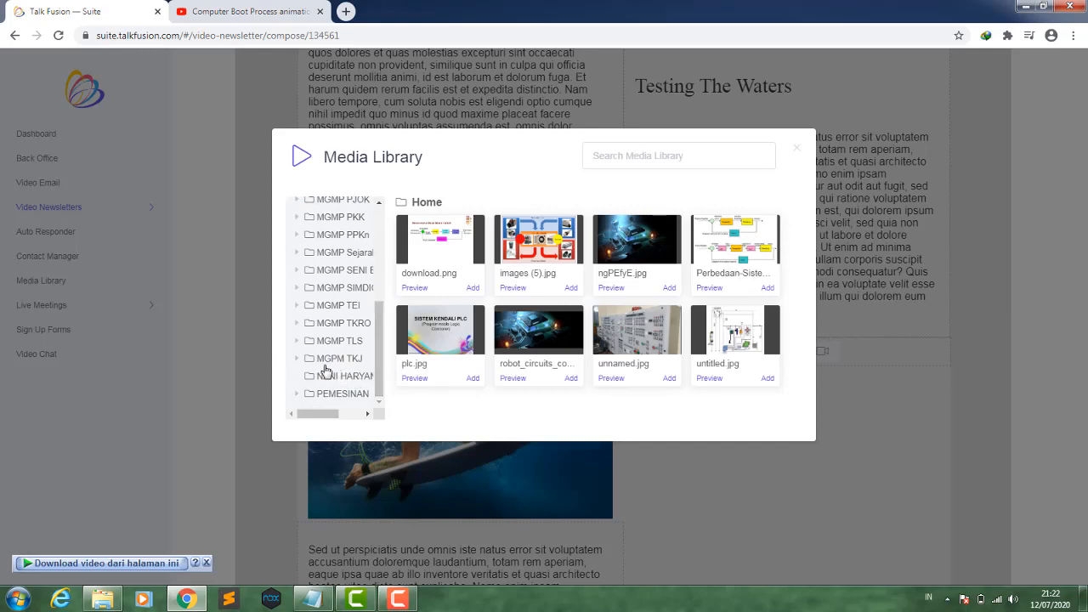
click(297, 361)
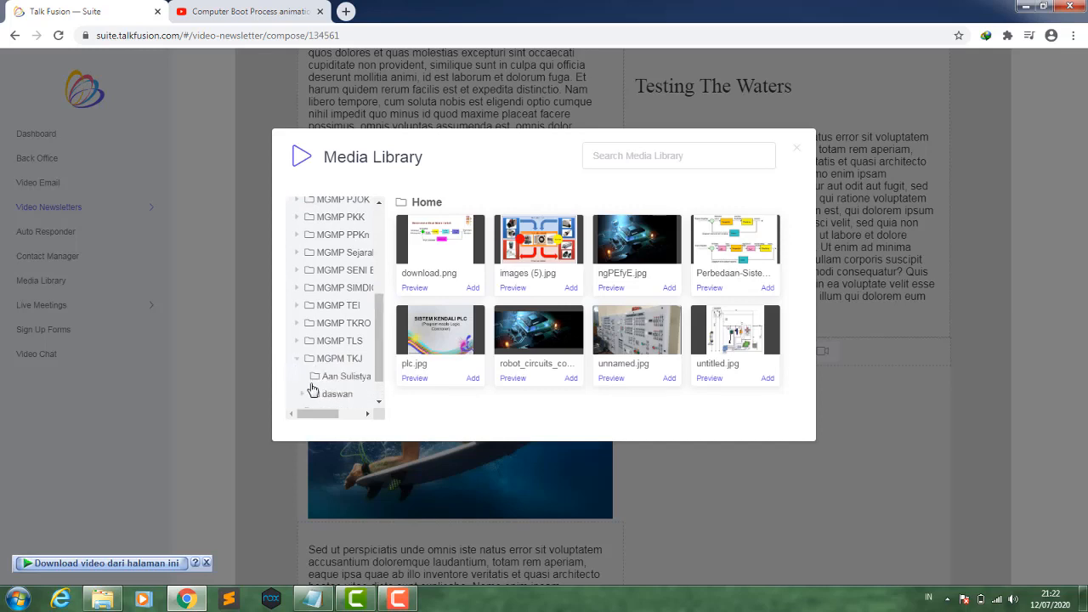
click(302, 394)
scroll(380, 356, down, 2)
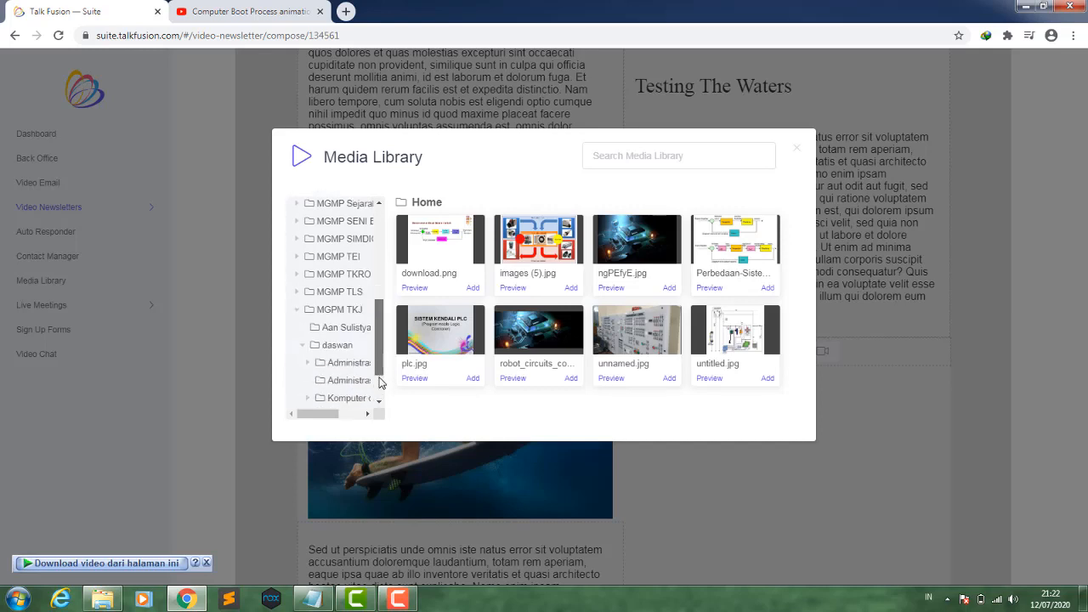
click(346, 366)
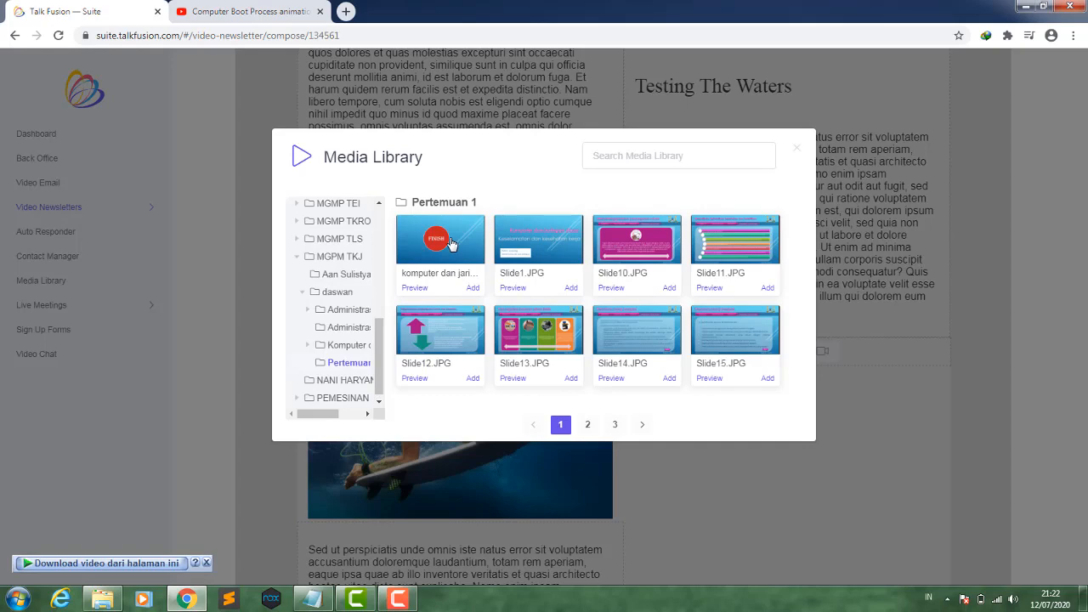
click(430, 340)
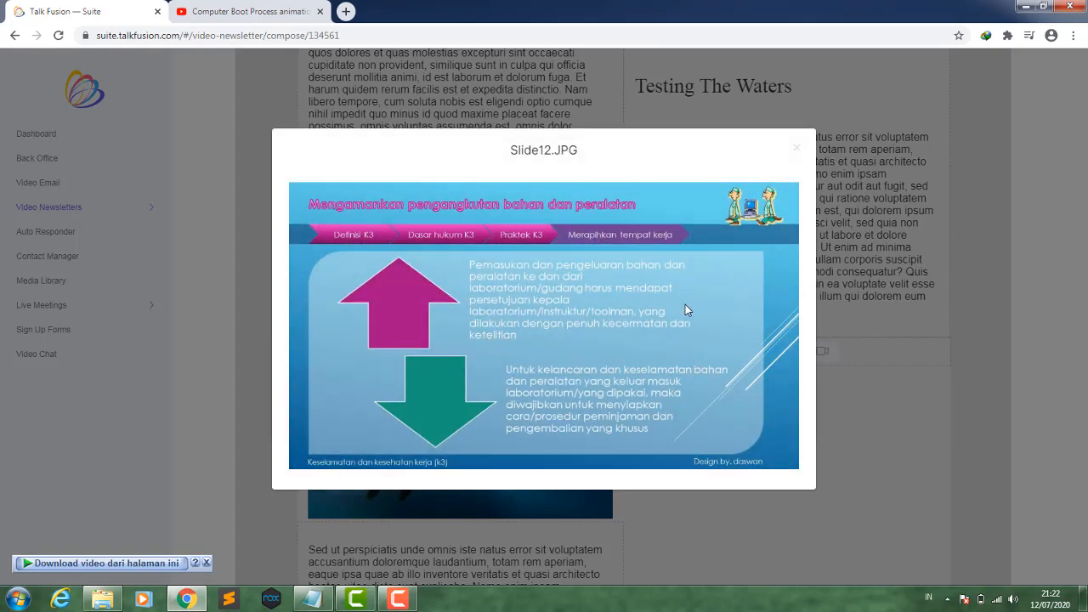
click(797, 149)
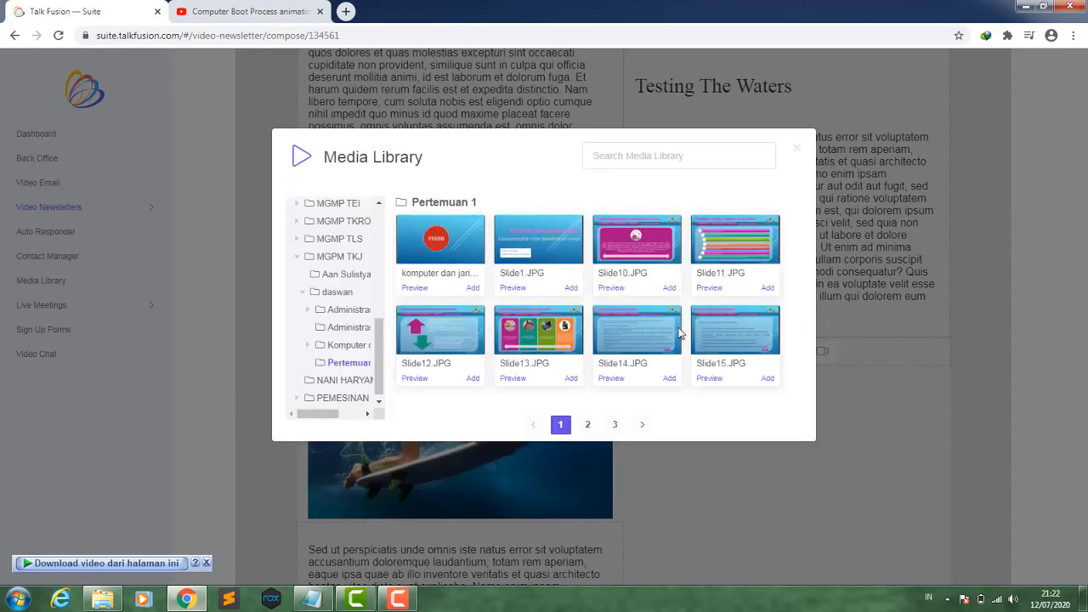
click(472, 379)
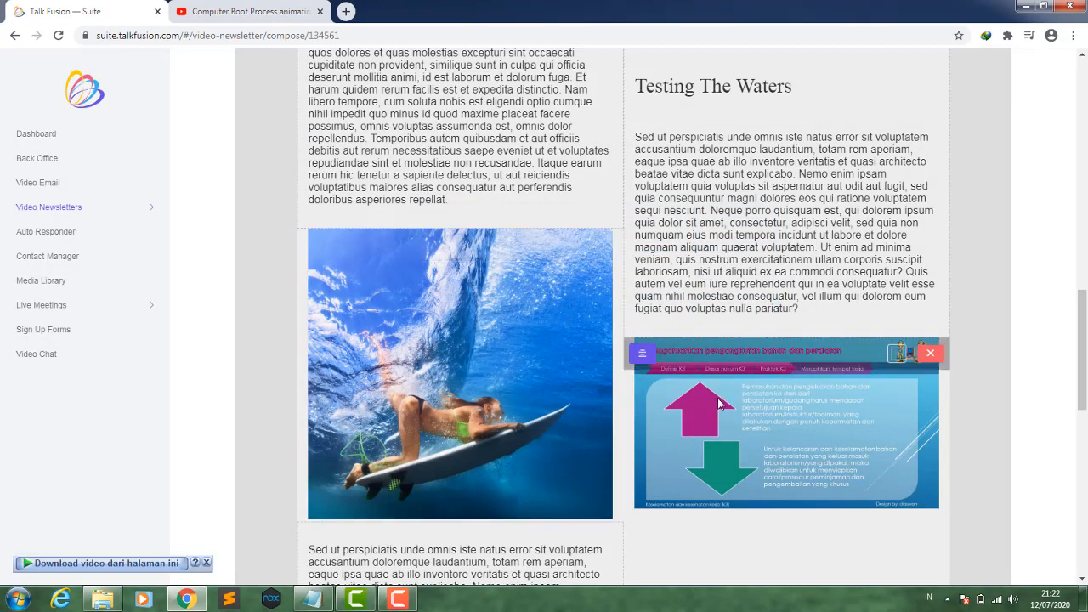
- Save the composed newsletter and move on to the Recipients stage
scroll(823, 340, up, 15)
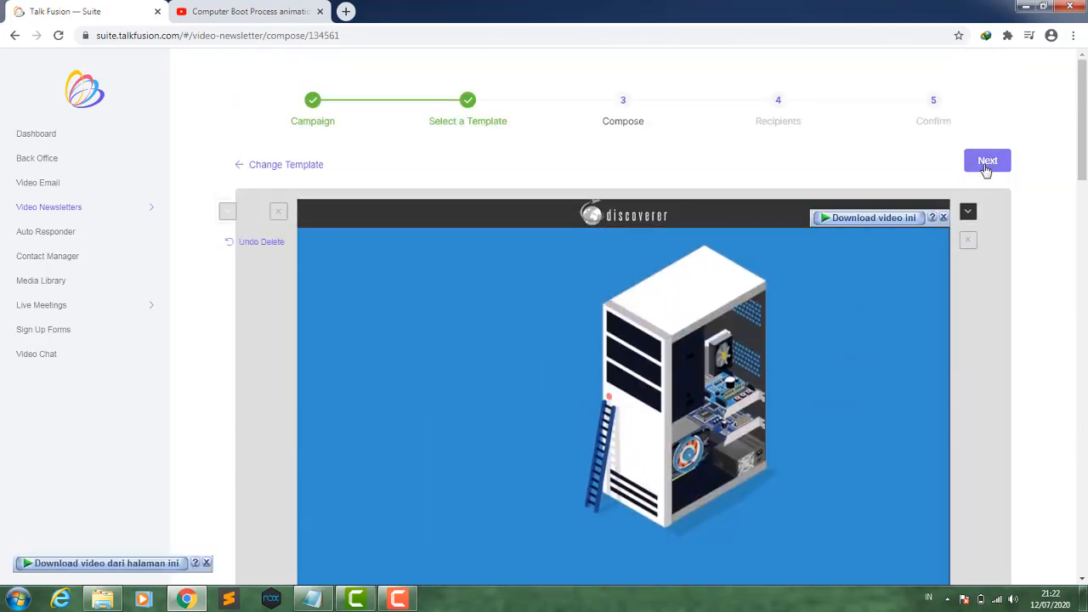
click(986, 165)
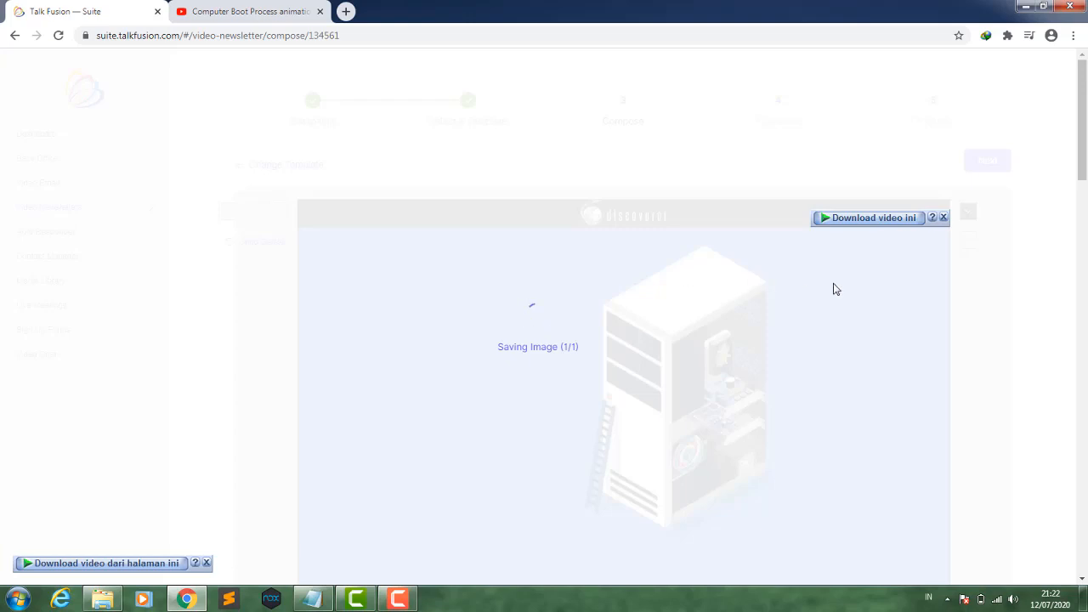
click(943, 219)
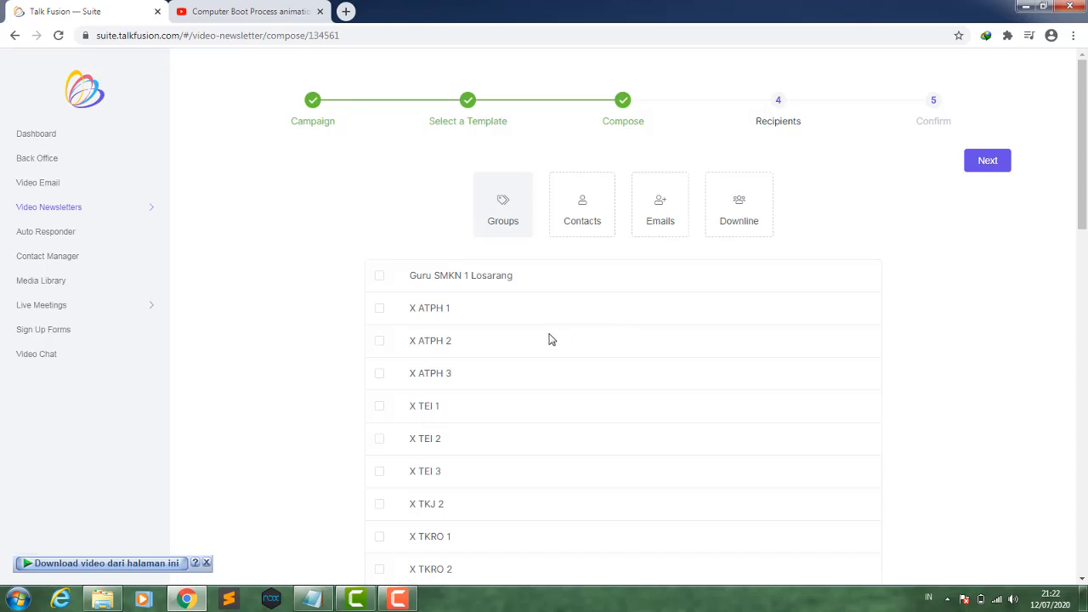
- Select the X TKJ 2 contact group as recipients and continue to the Confirm stage
scroll(527, 340, down, 2)
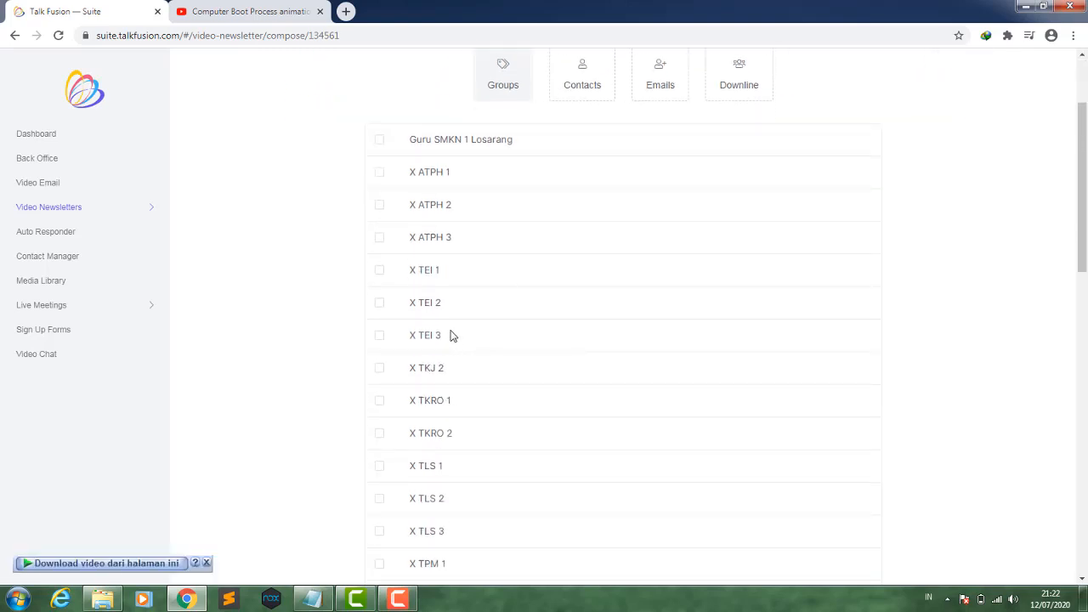
click(380, 369)
scroll(735, 294, up, 2)
click(988, 162)
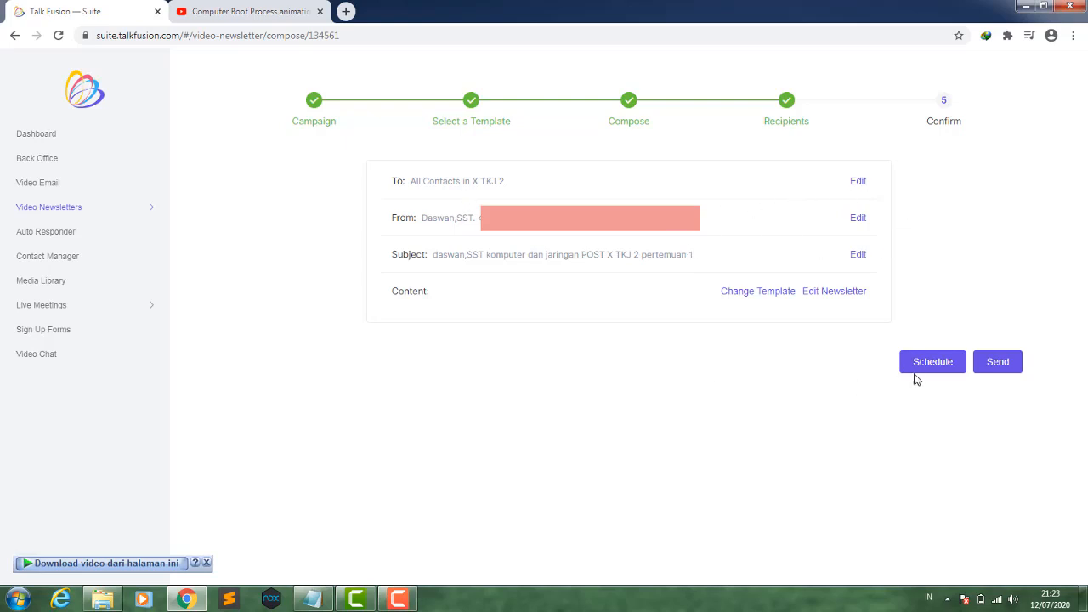
- Choose to schedule the newsletter with a frequency of once
click(919, 363)
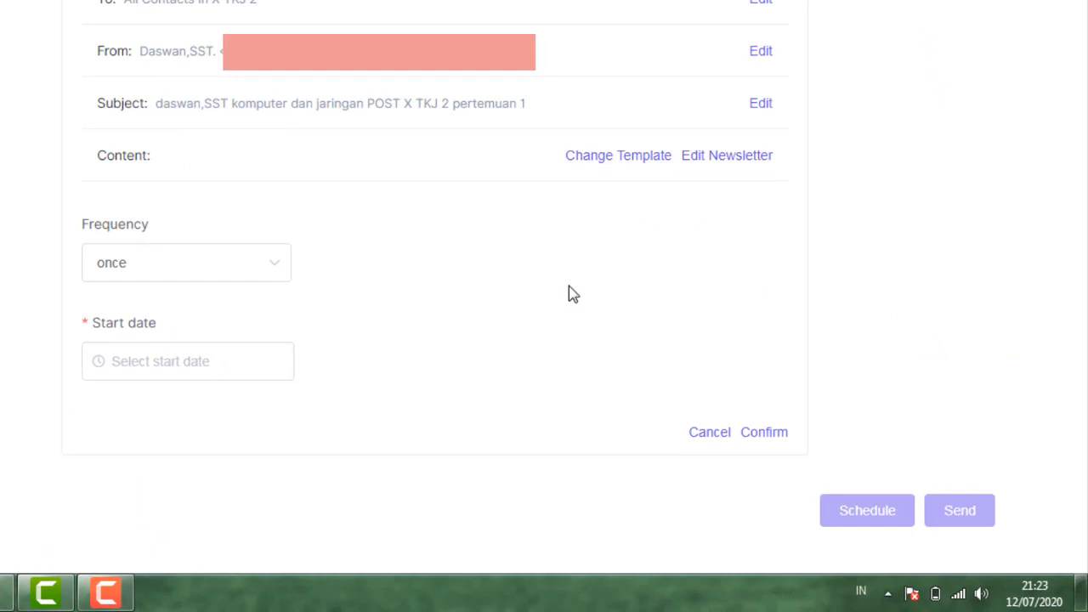
click(246, 272)
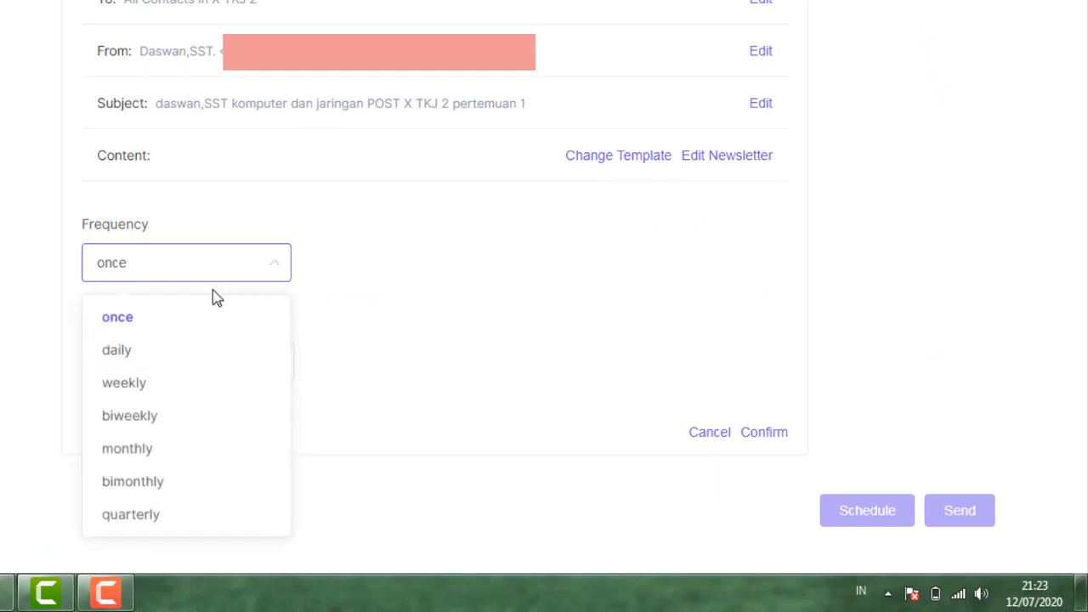
click(196, 315)
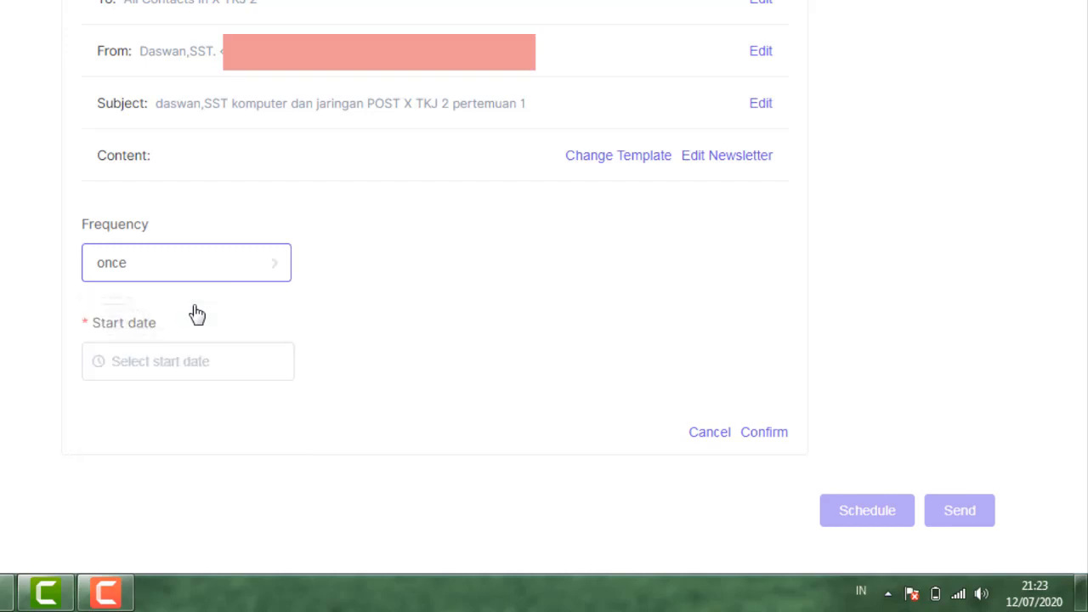
- Set the schedule start date to 2020-07-13 at 08:00:00
click(193, 360)
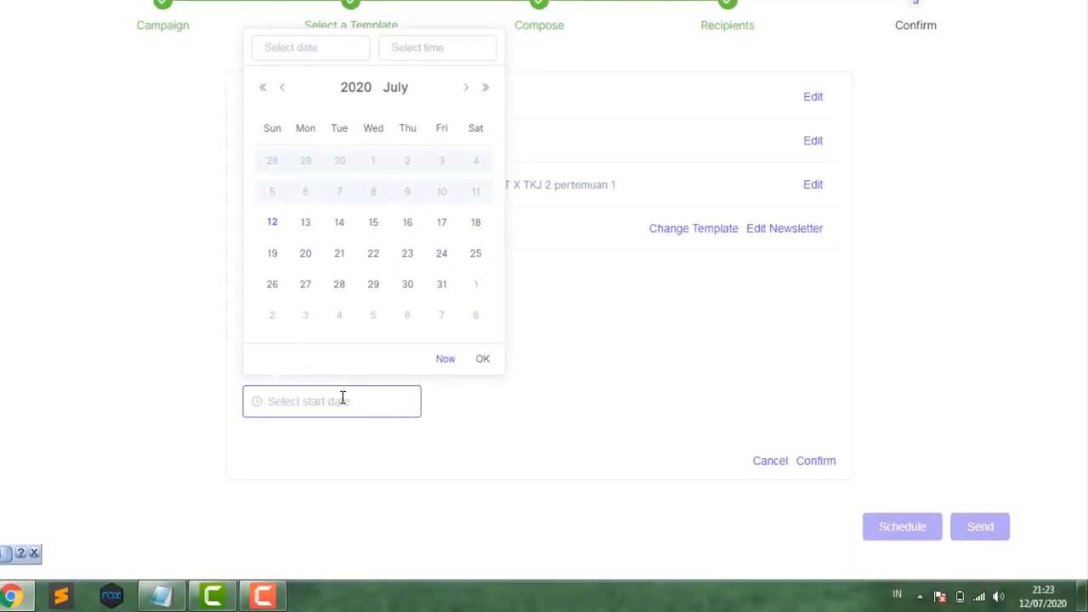
click(308, 226)
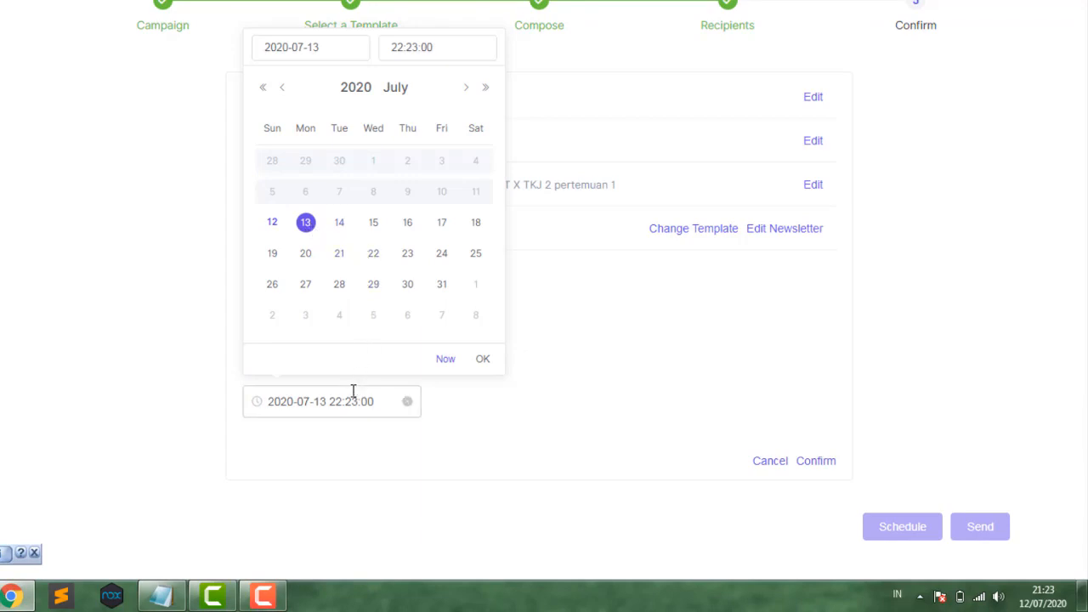
click(431, 49)
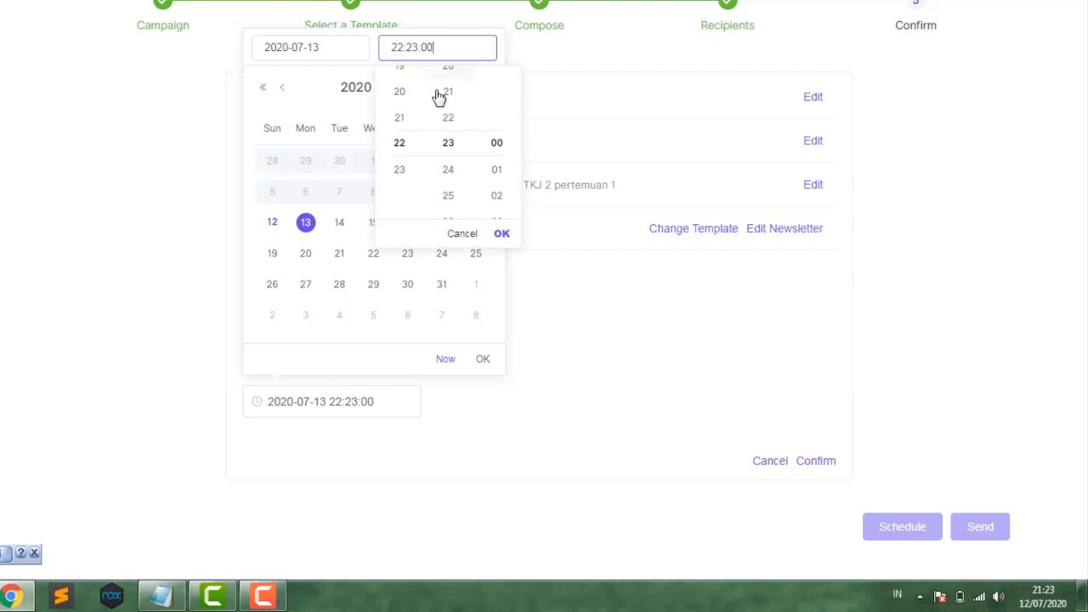
scroll(406, 121, up, 2)
scroll(405, 119, up, 9)
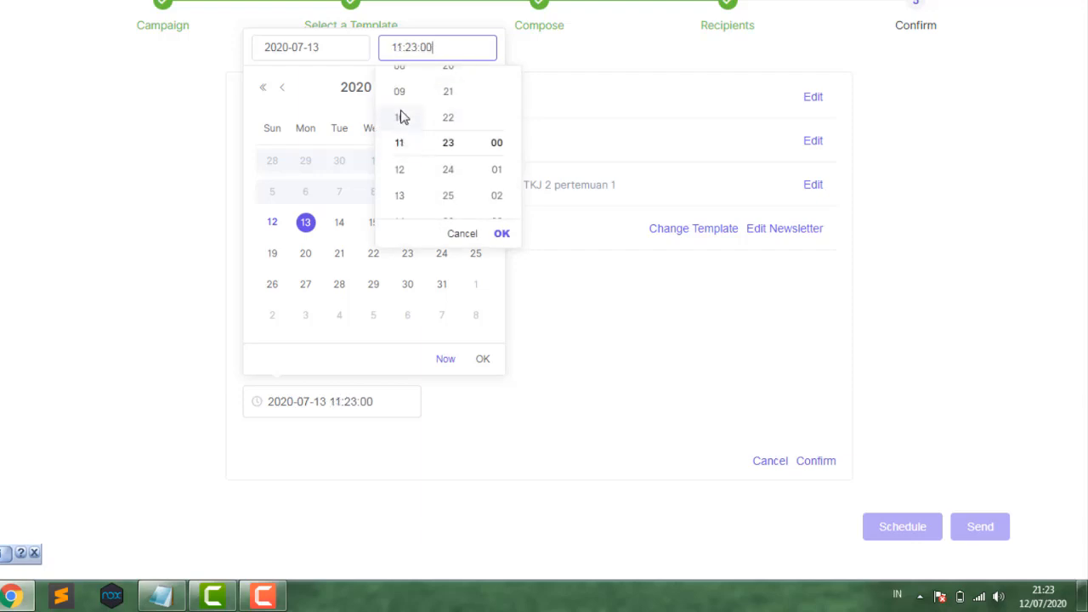
scroll(403, 117, up, 3)
click(405, 141)
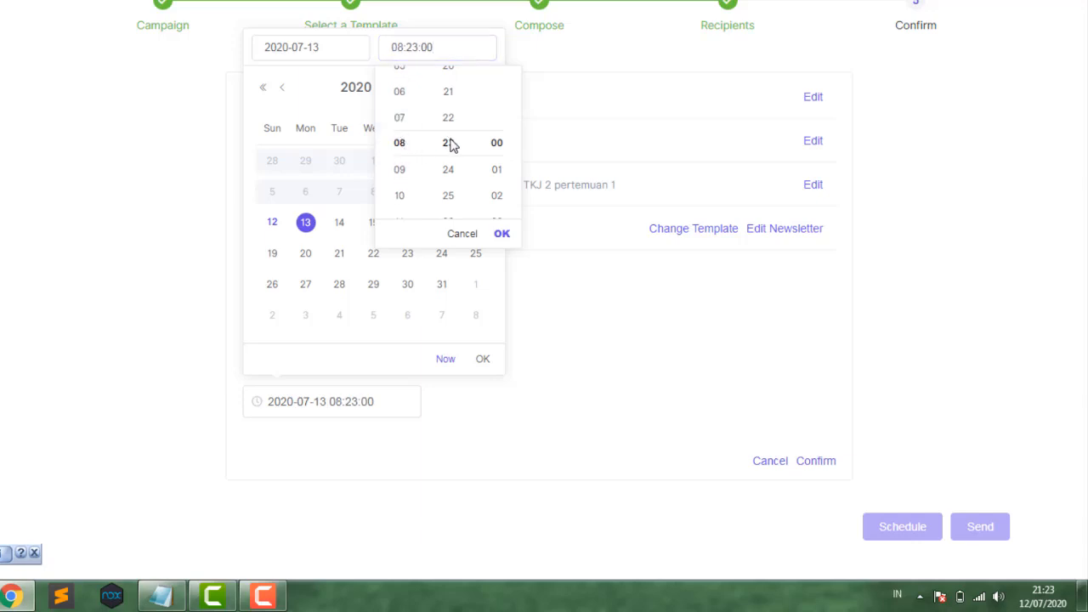
scroll(450, 144, up, 6)
scroll(451, 145, up, 17)
click(501, 233)
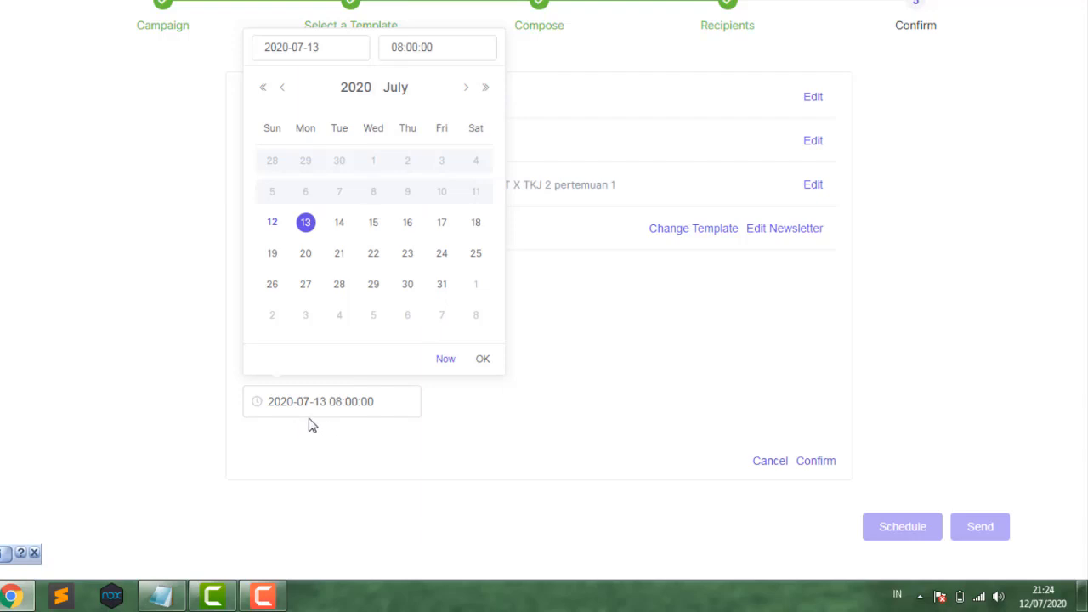
click(483, 361)
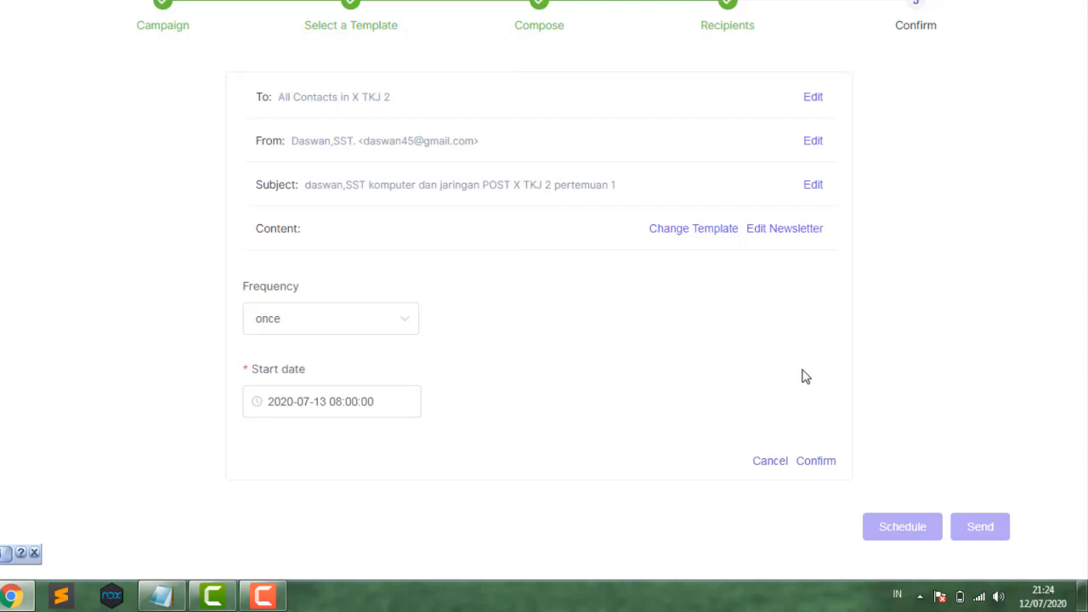
- Confirm the newsletter schedule
click(816, 461)
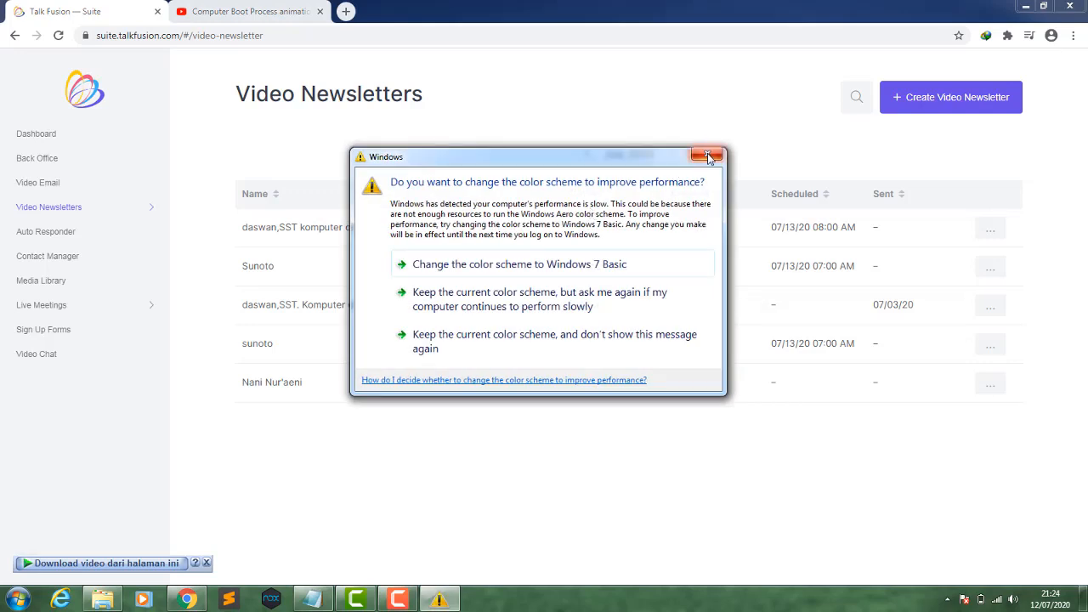
click(710, 153)
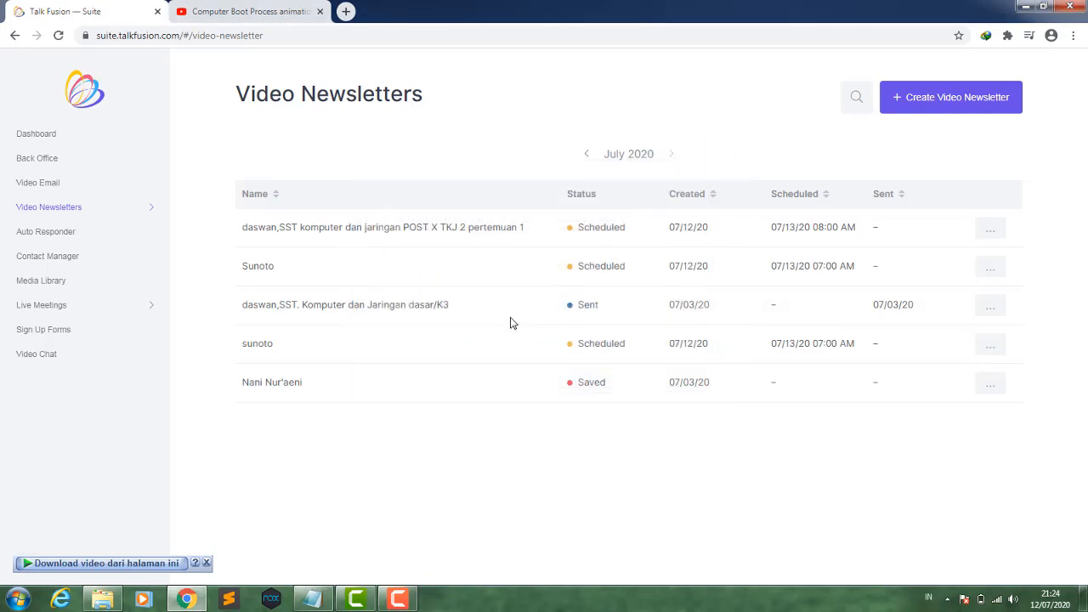